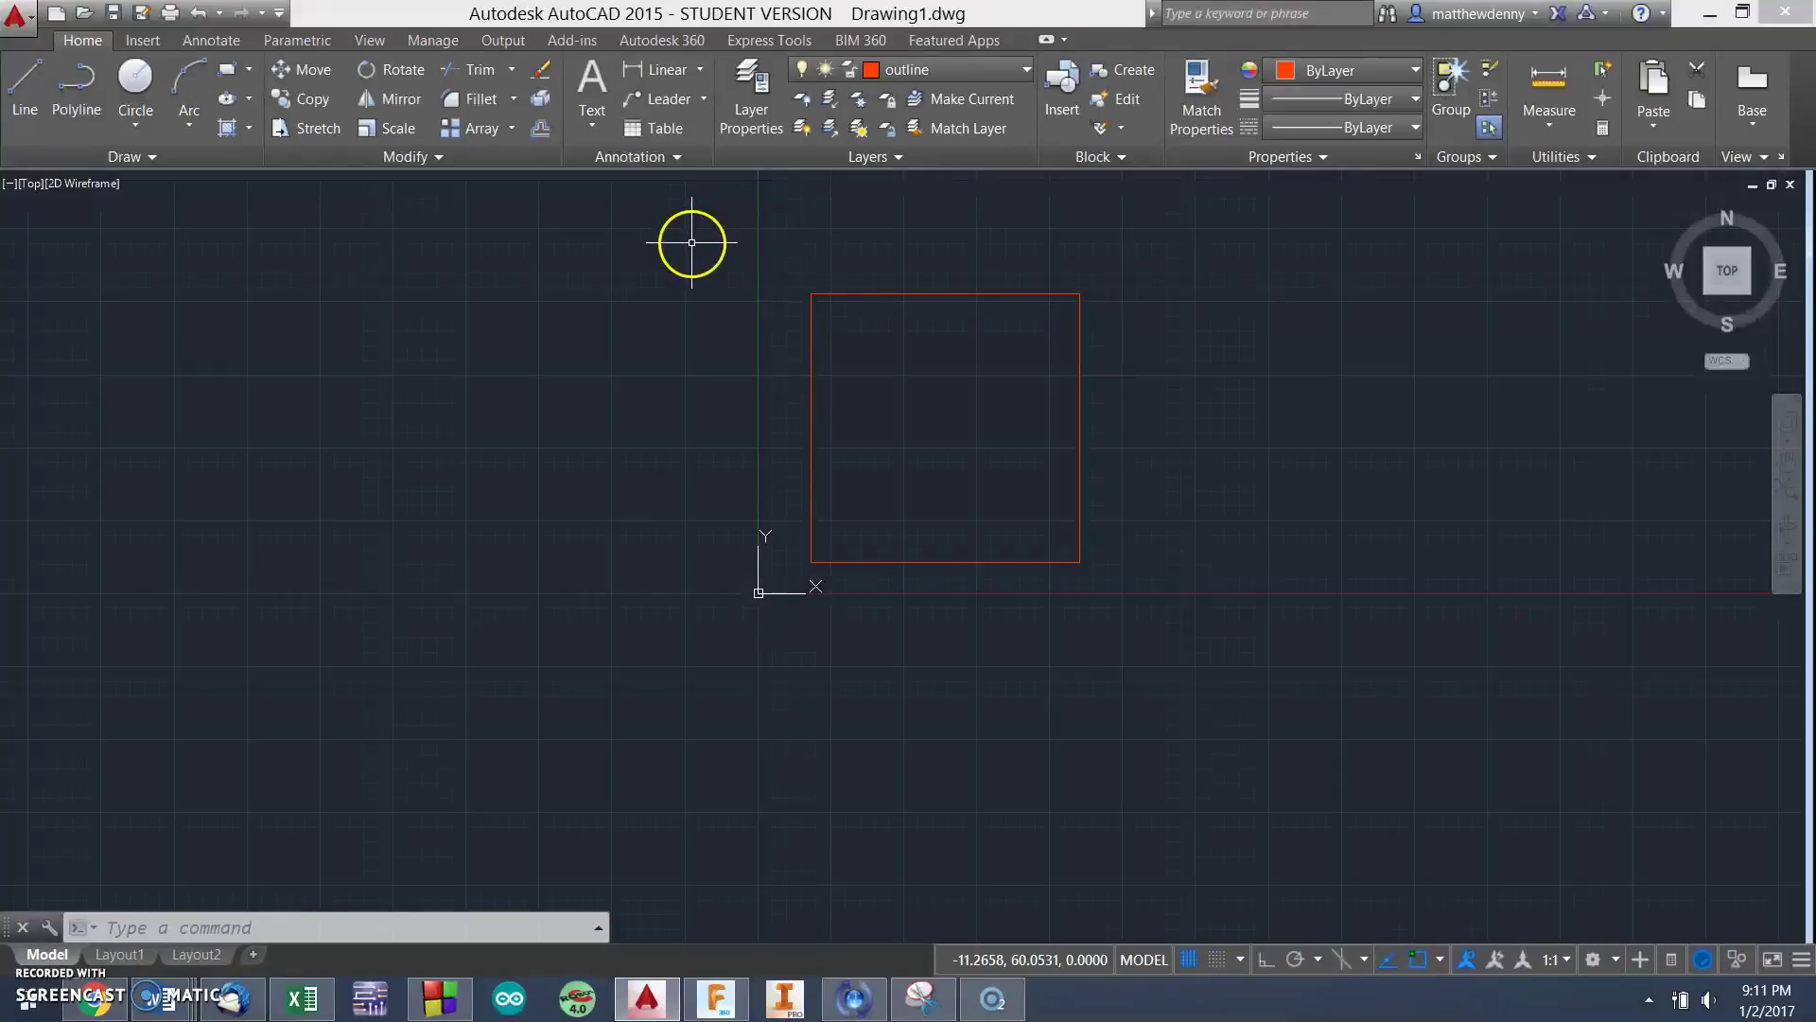
Step: Switch to Fusion 360 and open the recovery version of the foot design from the Press Fit BedFrame project
click(1028, 71)
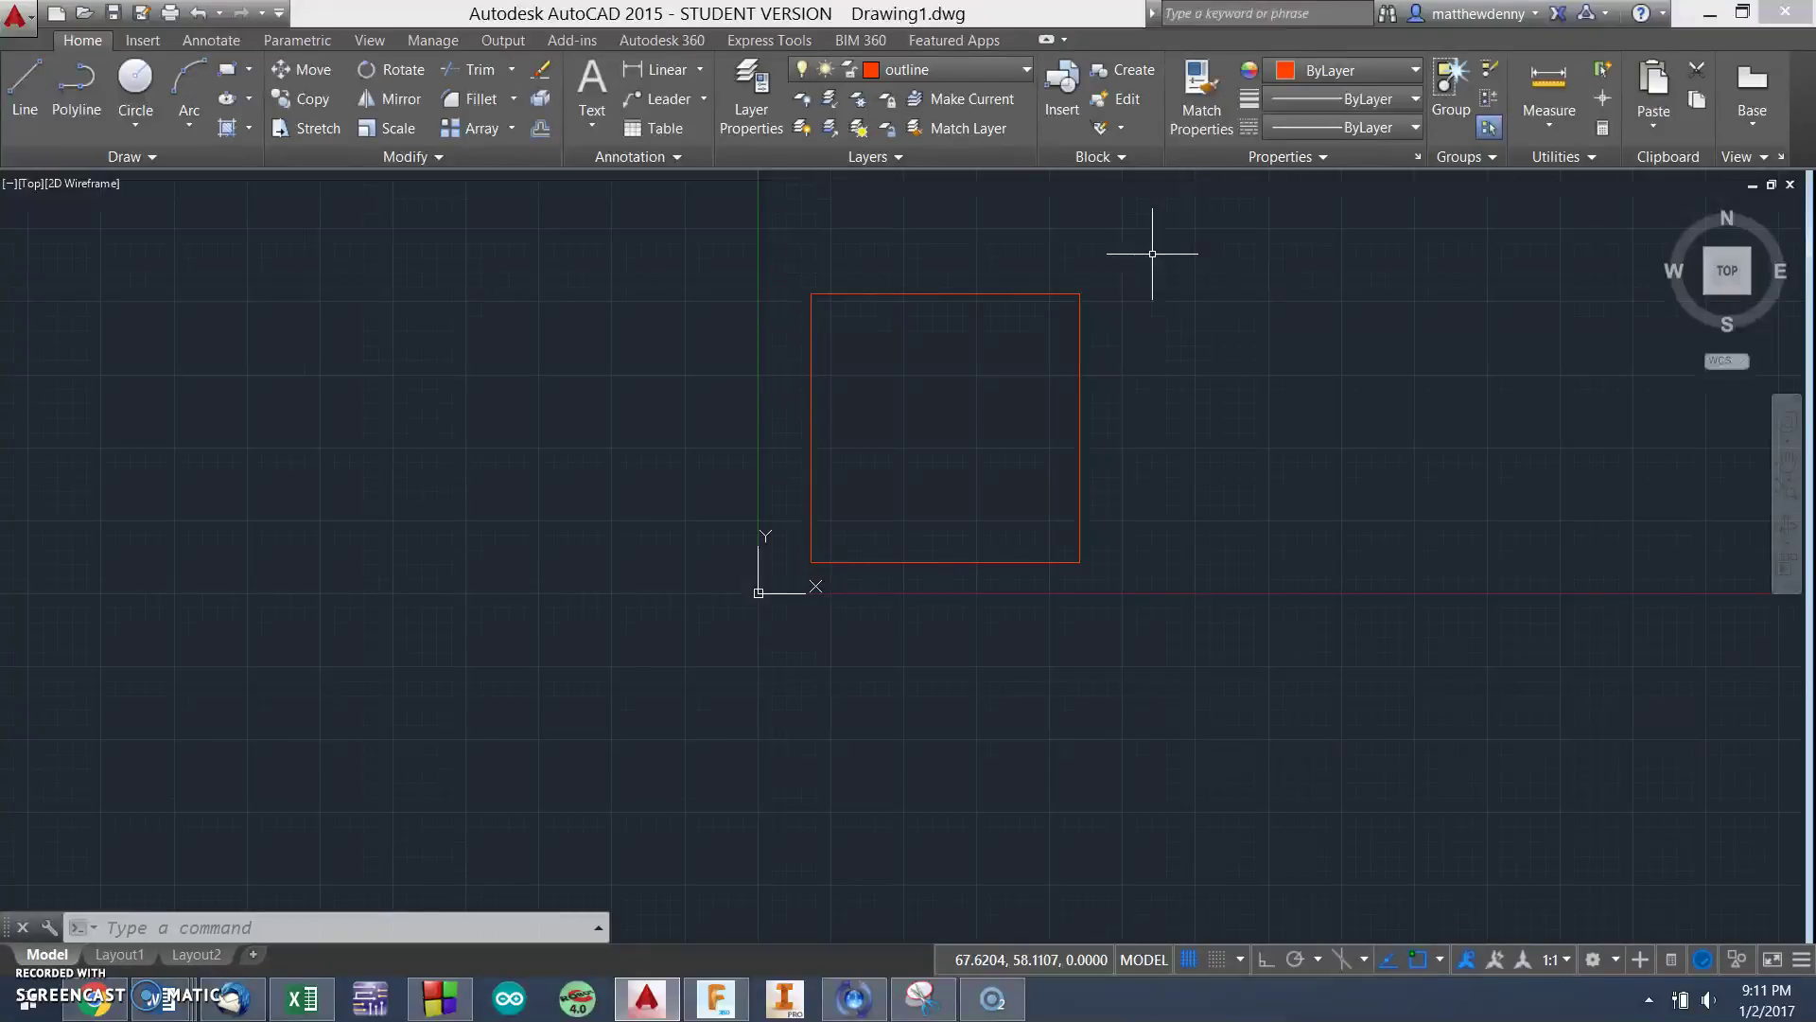
click(705, 998)
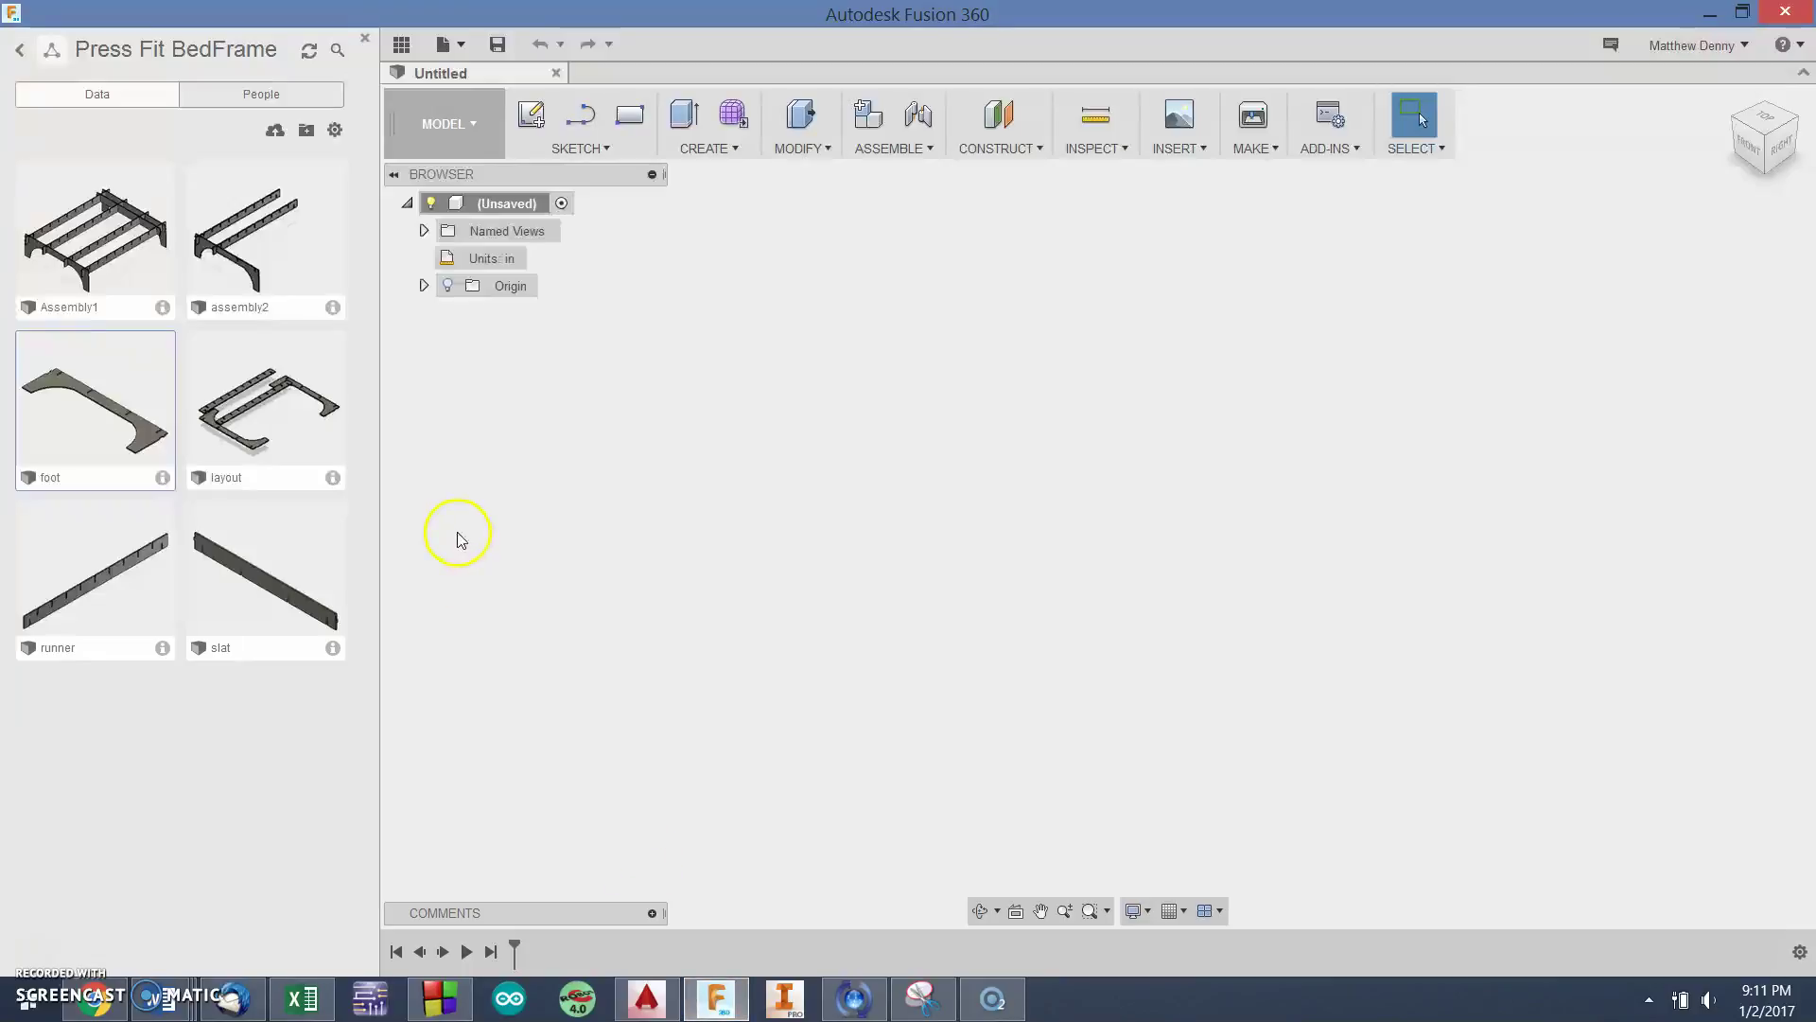
double_click(44, 387)
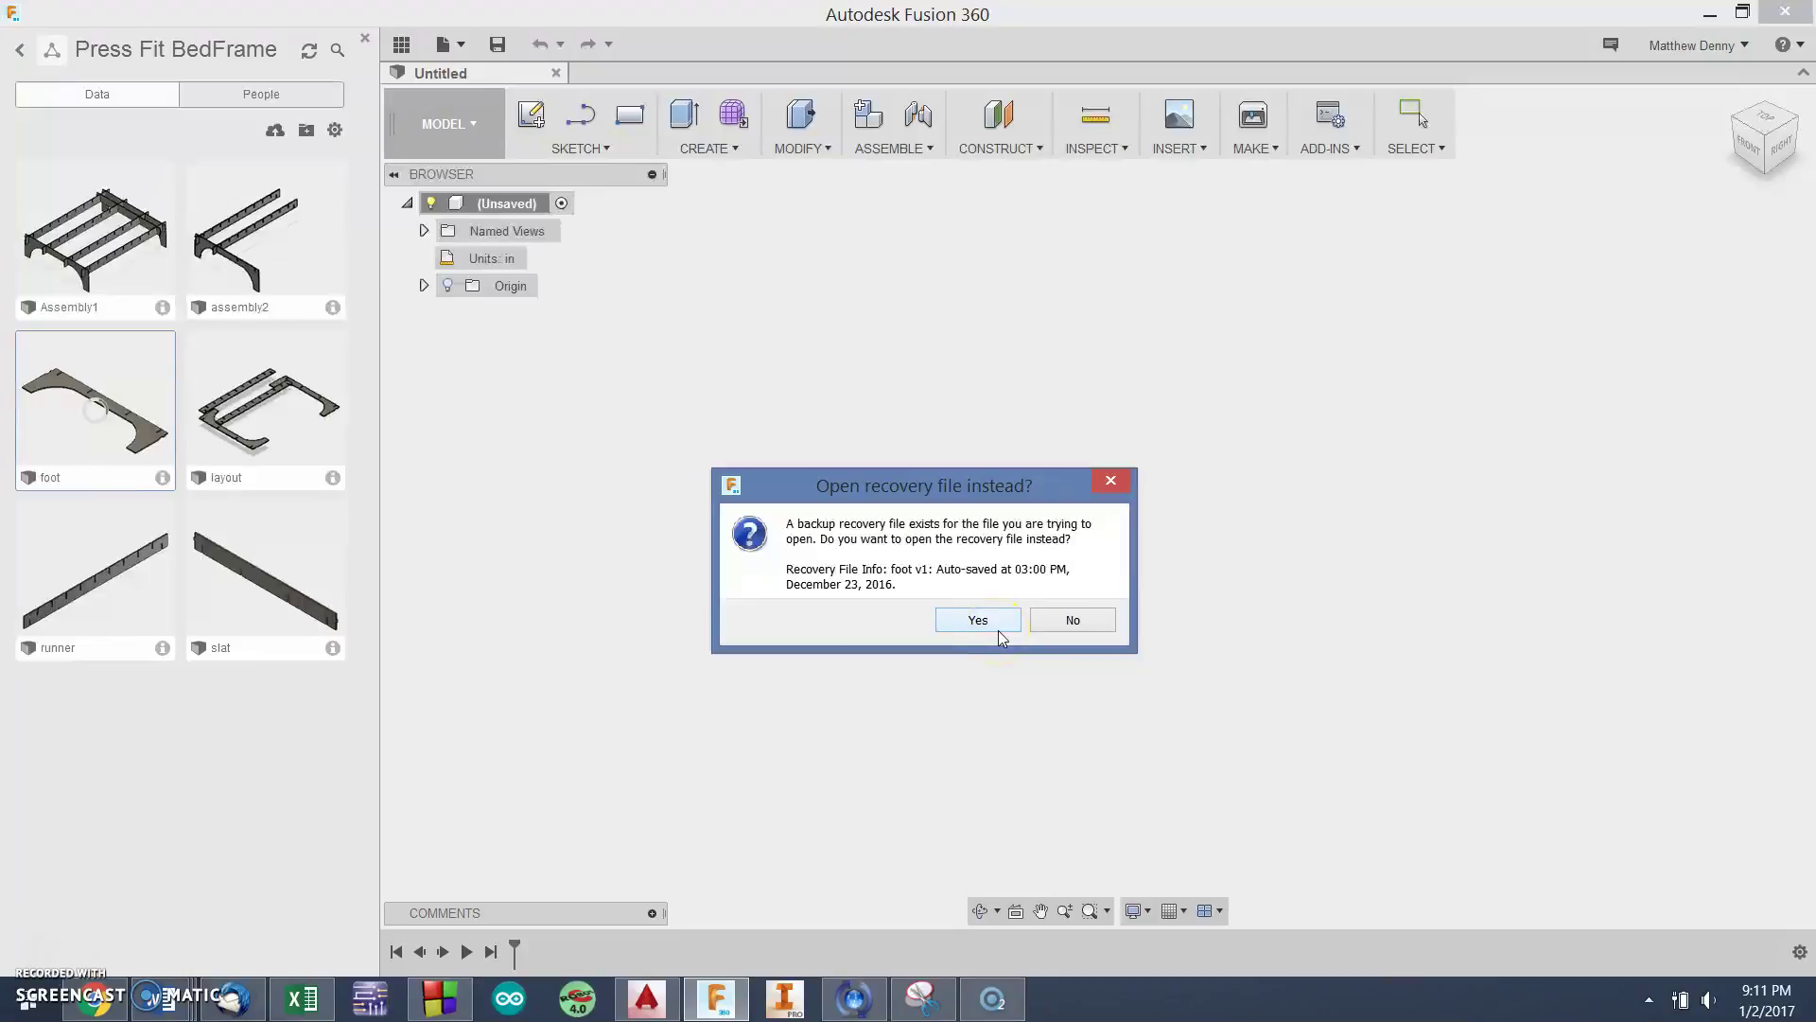
click(998, 629)
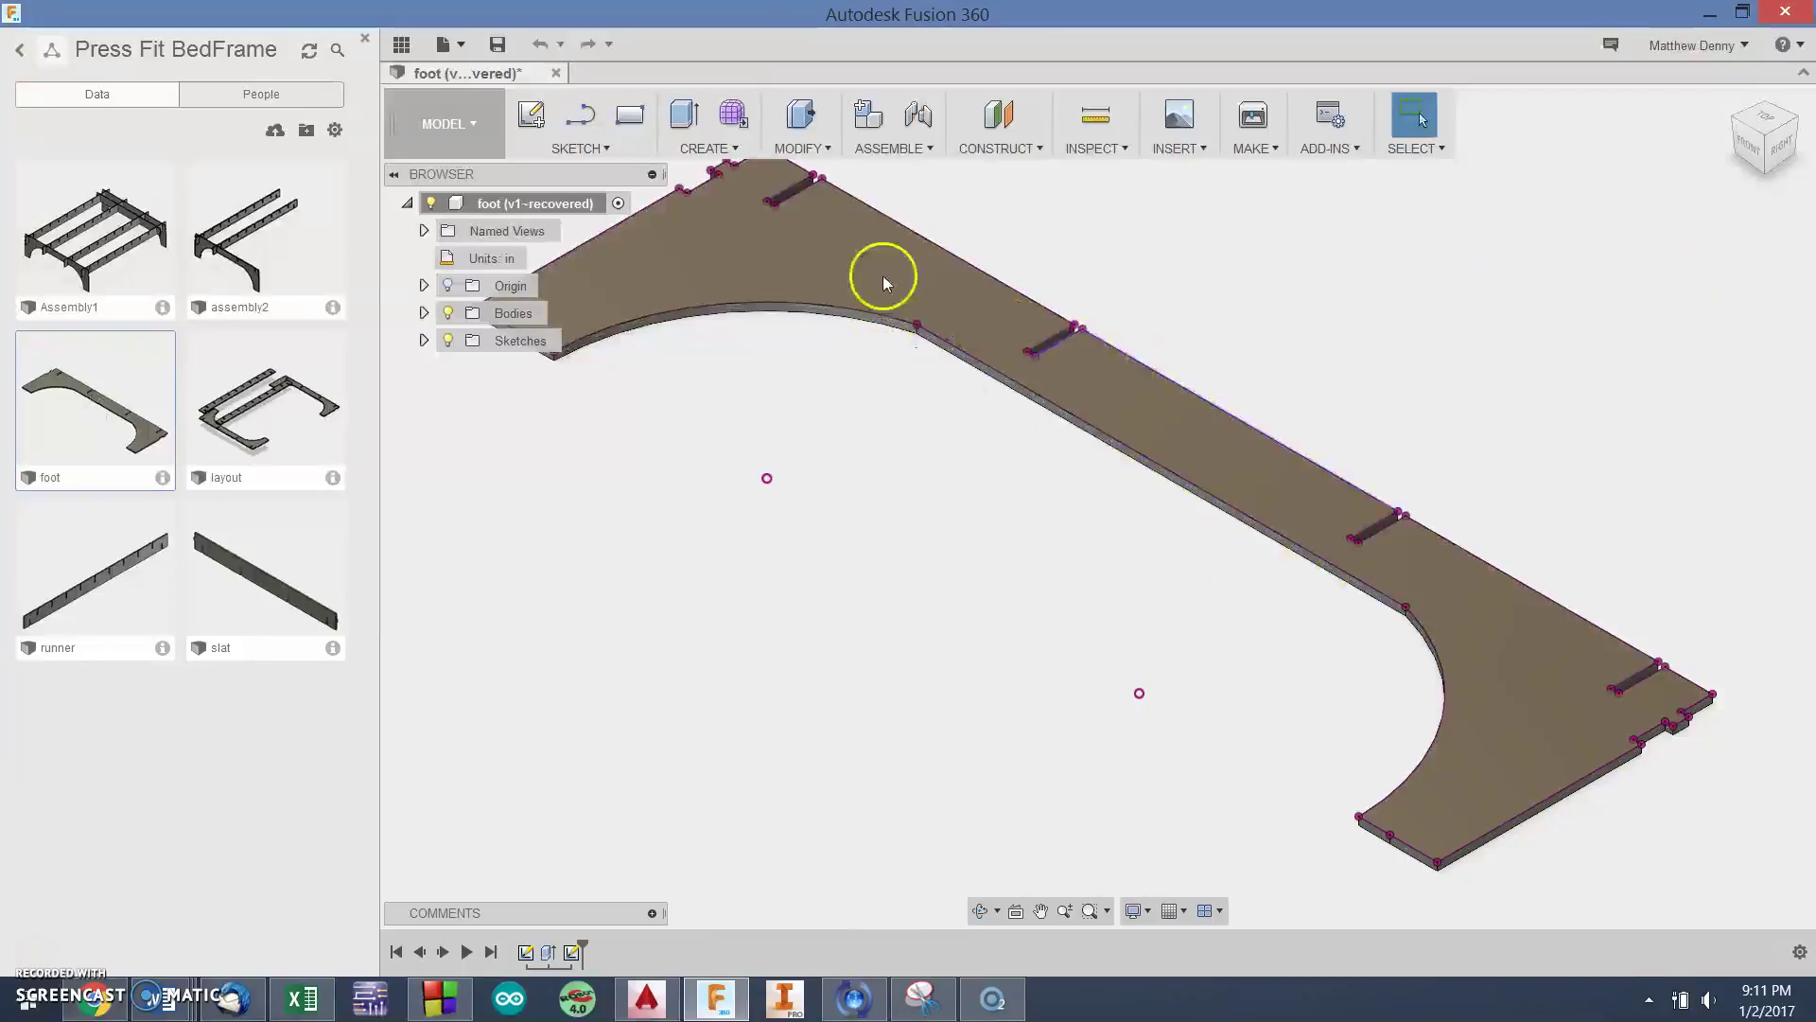
Step: Expand the design's sketch list and start a new sketch on the foot's large flat face
click(423, 342)
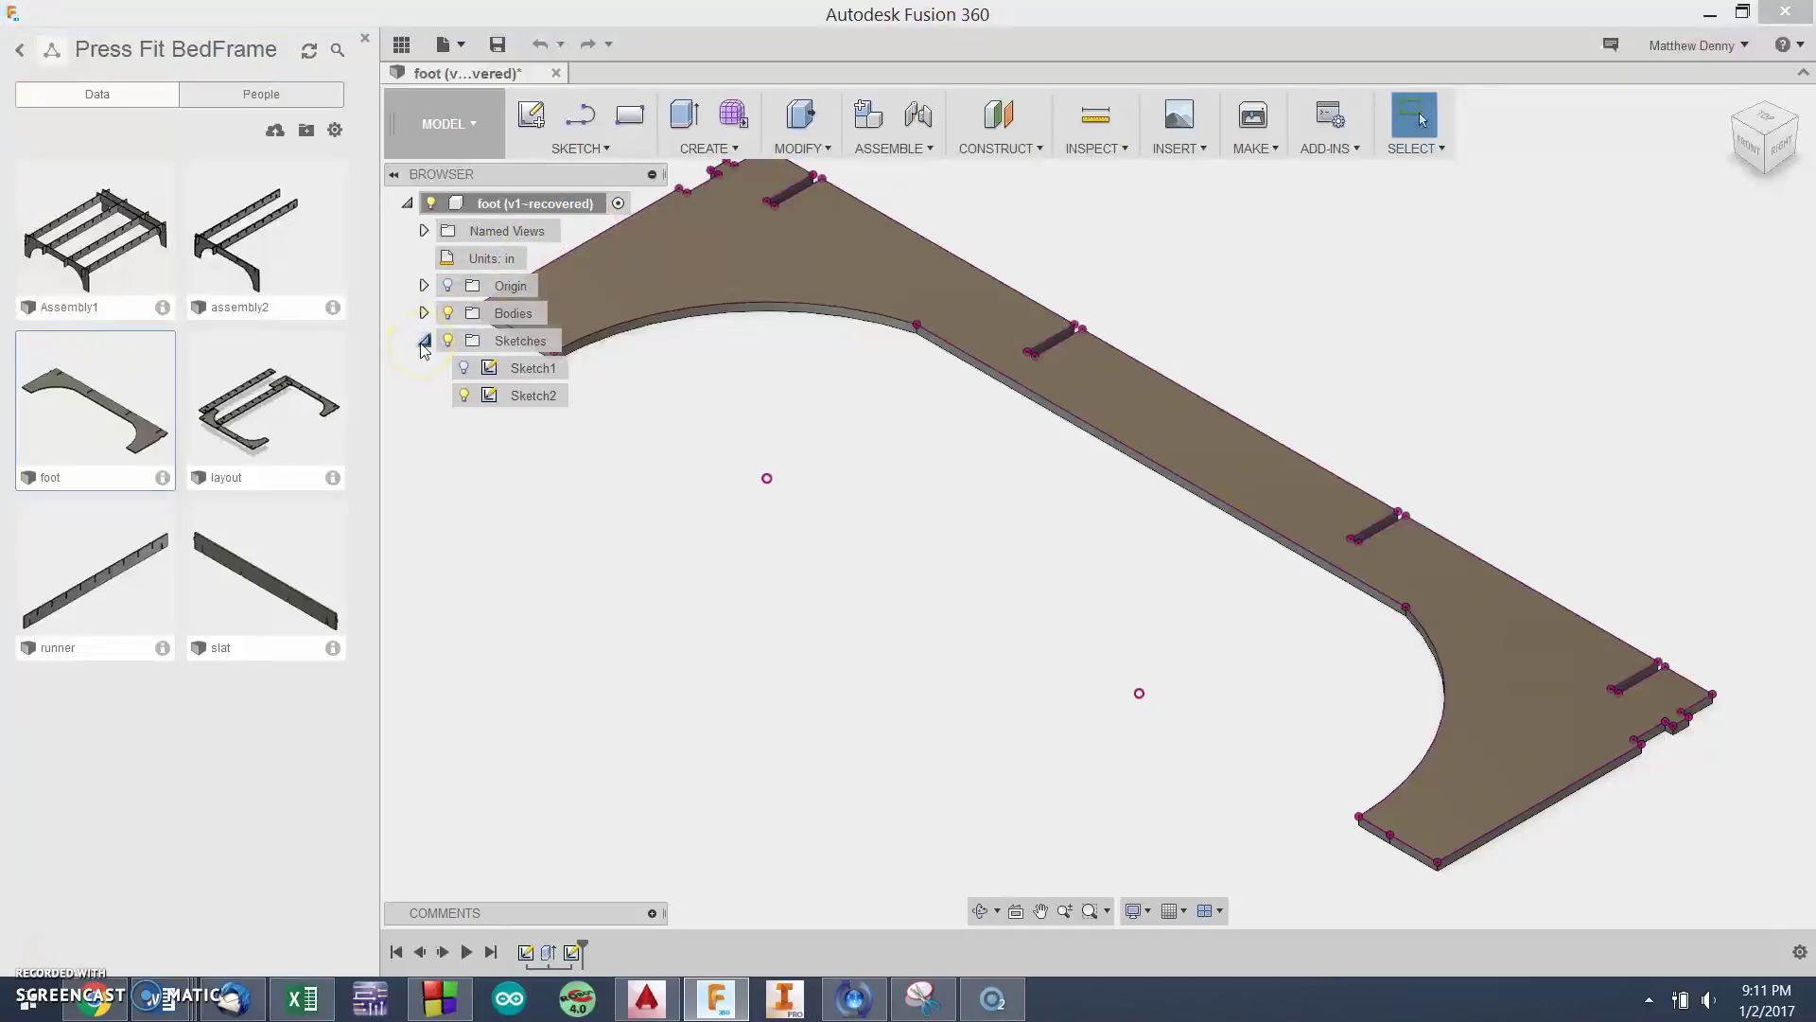
click(529, 394)
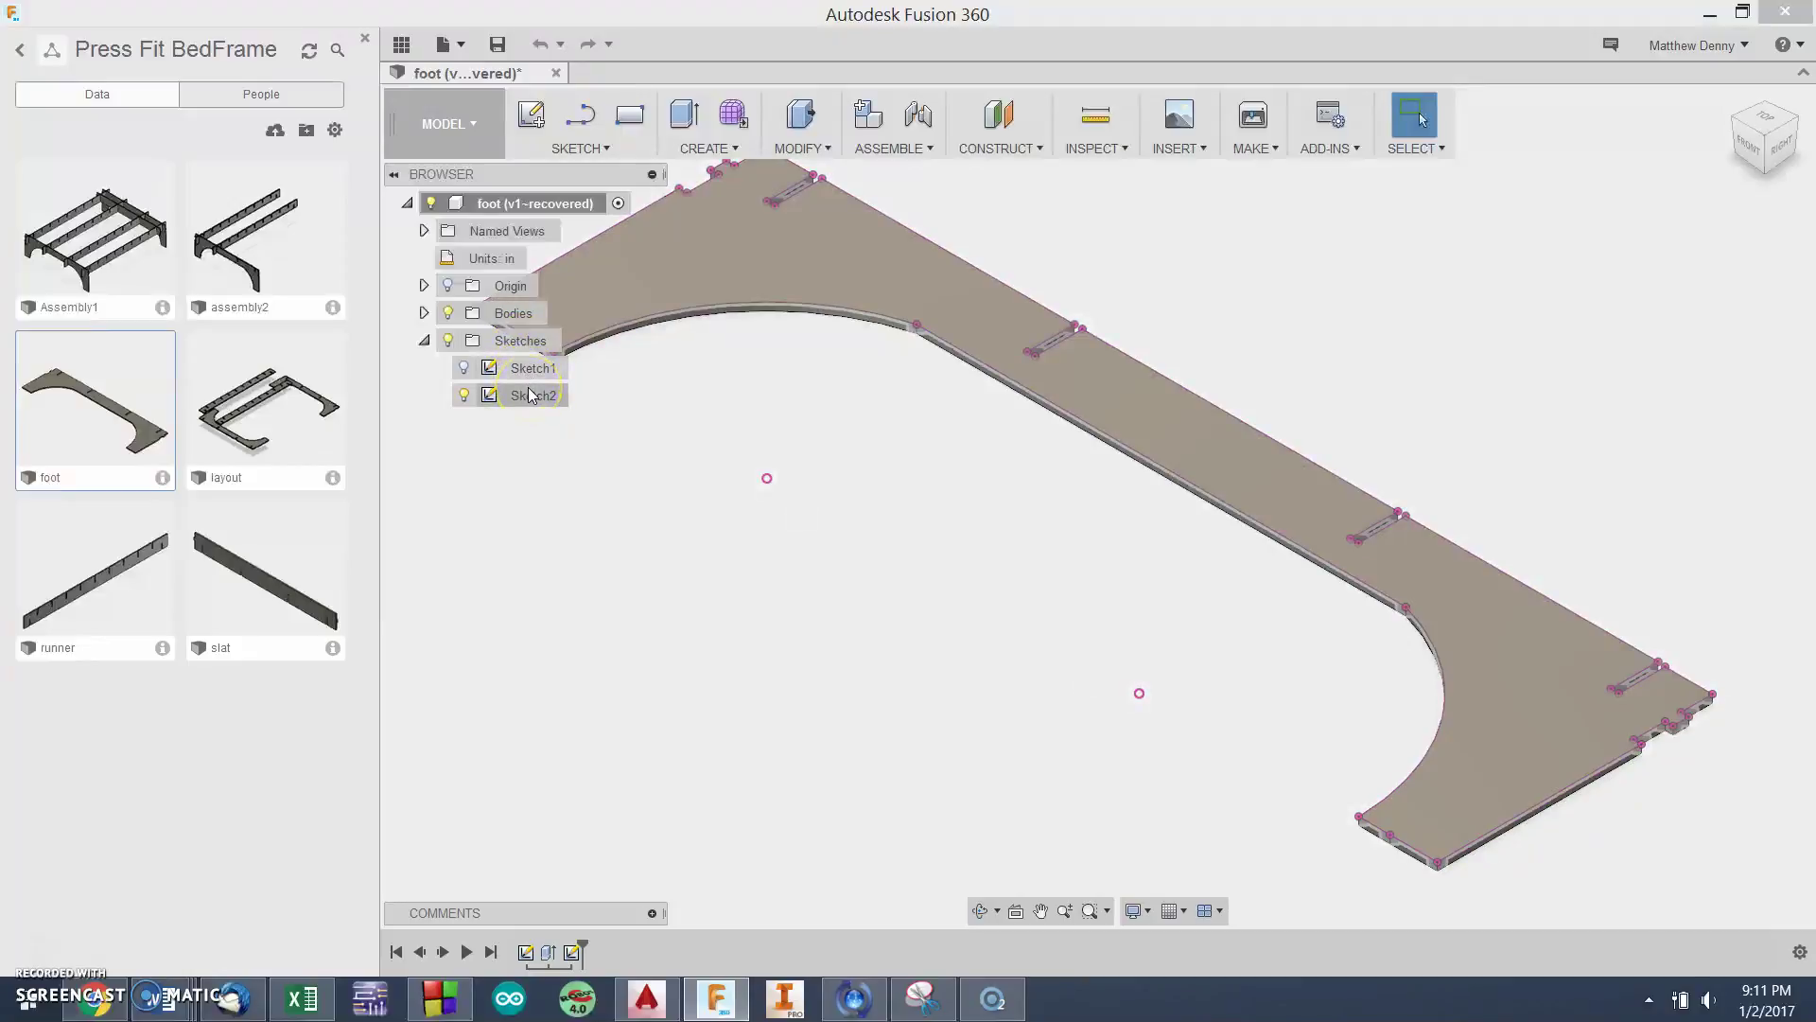
click(519, 465)
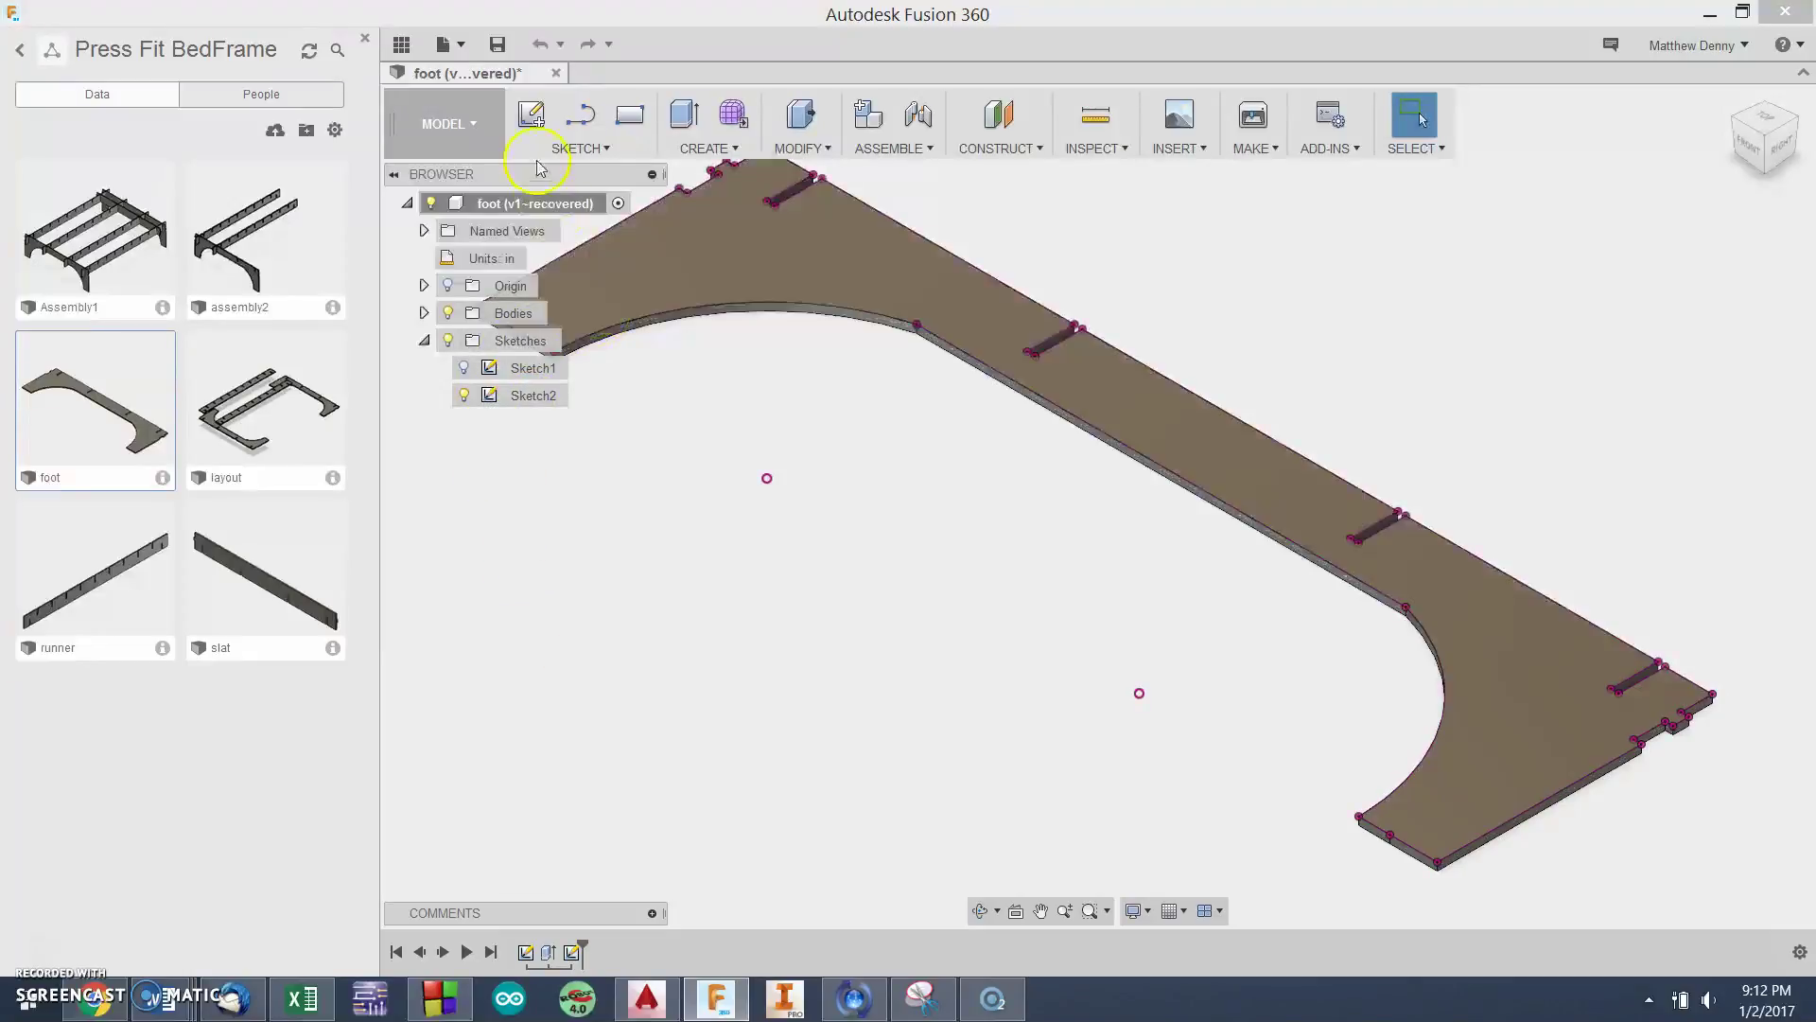
click(531, 114)
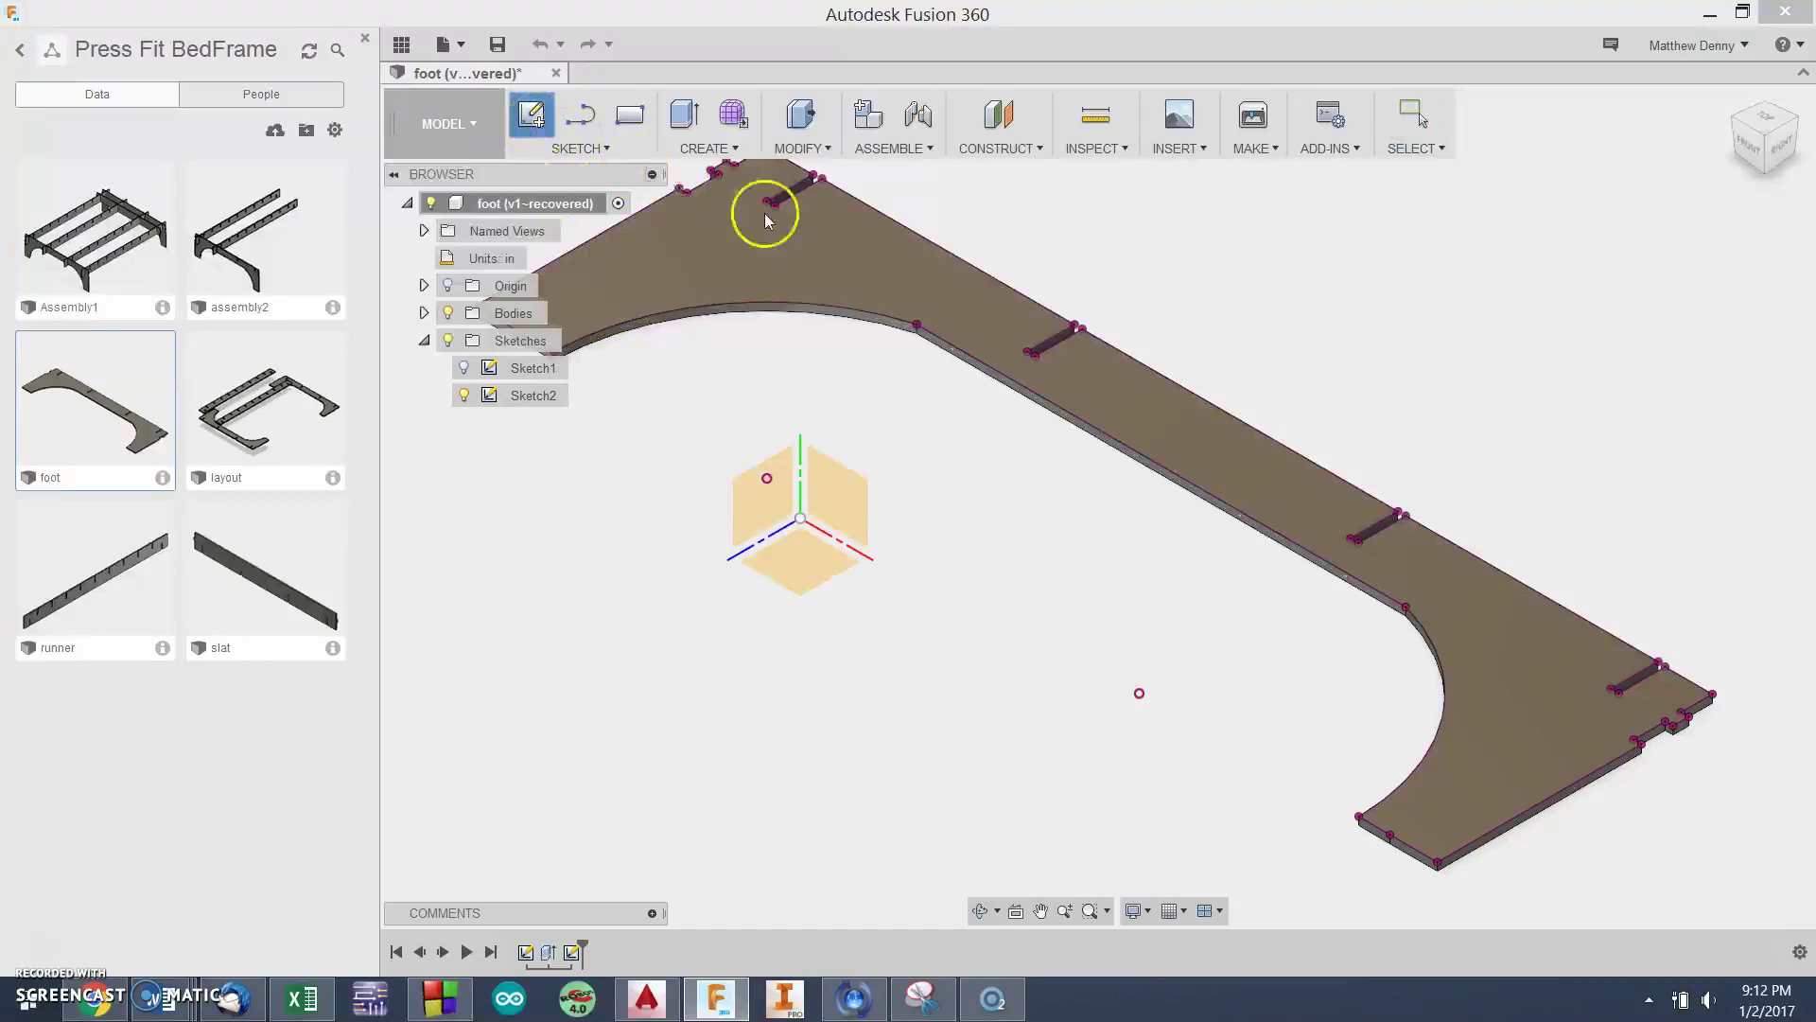
click(764, 213)
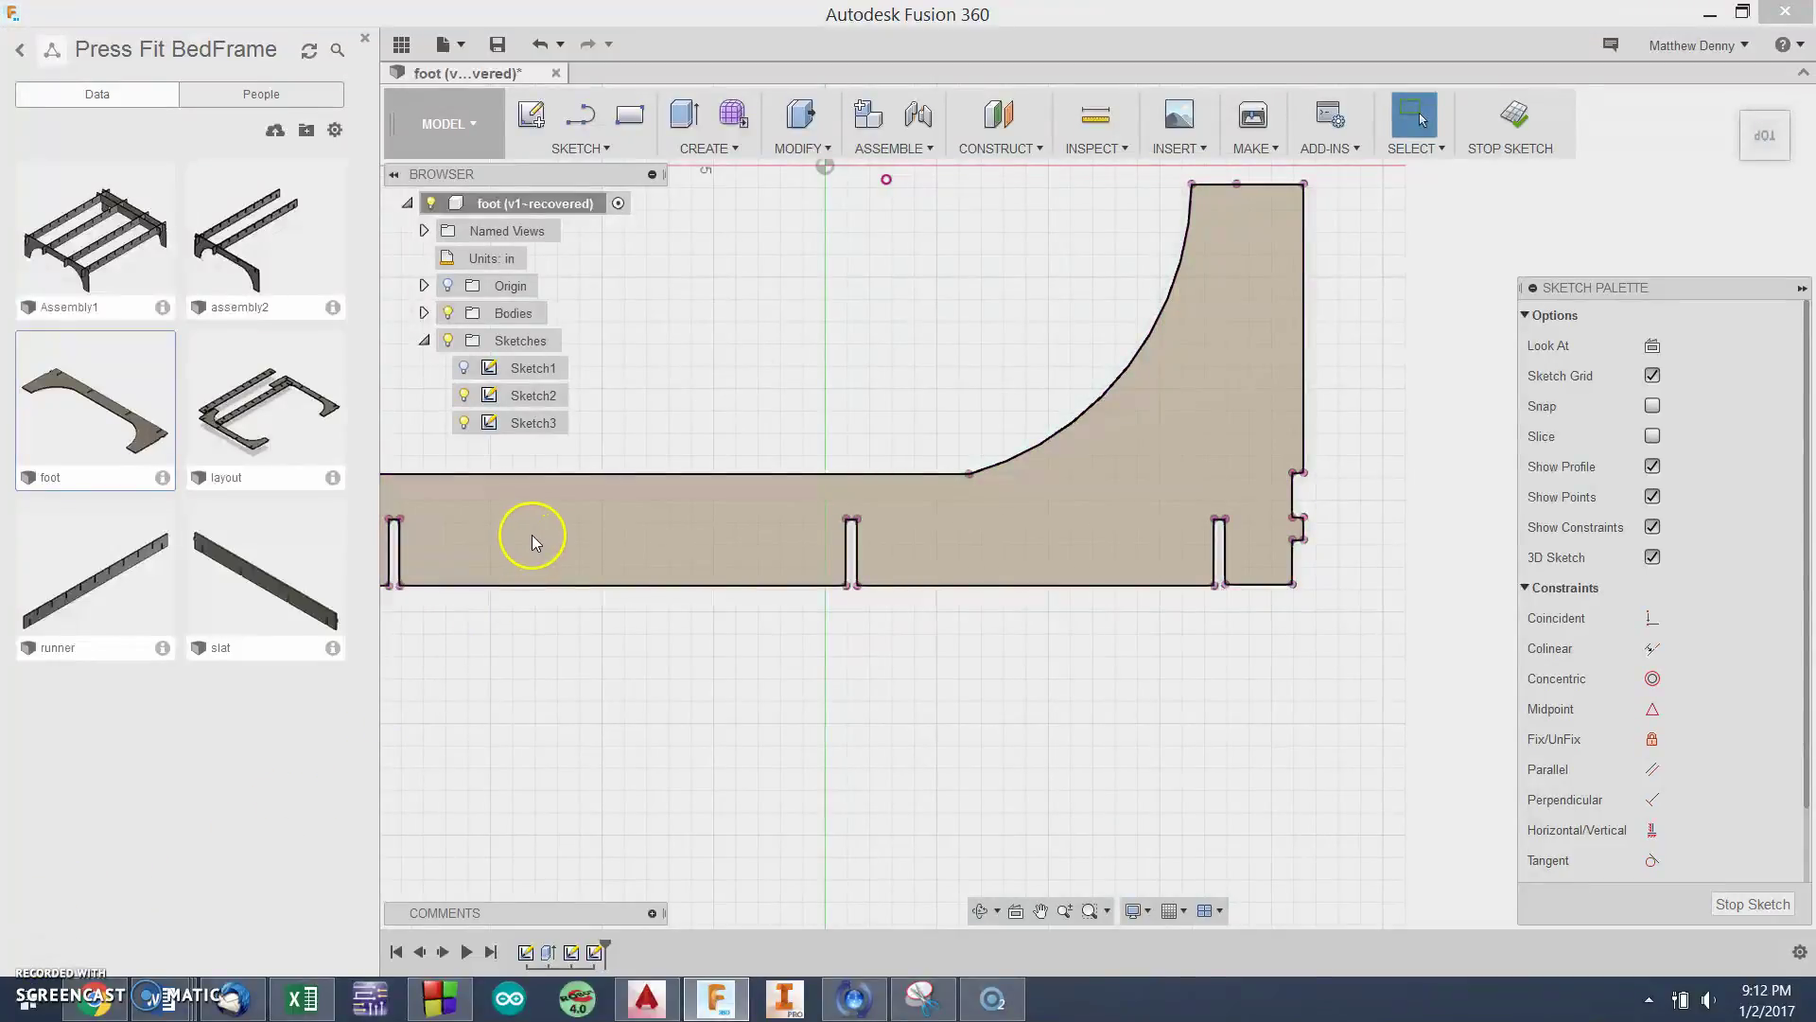
Step: Project the outline of the foot's flat face, including the slots and side tabs, into the new sketch
click(561, 150)
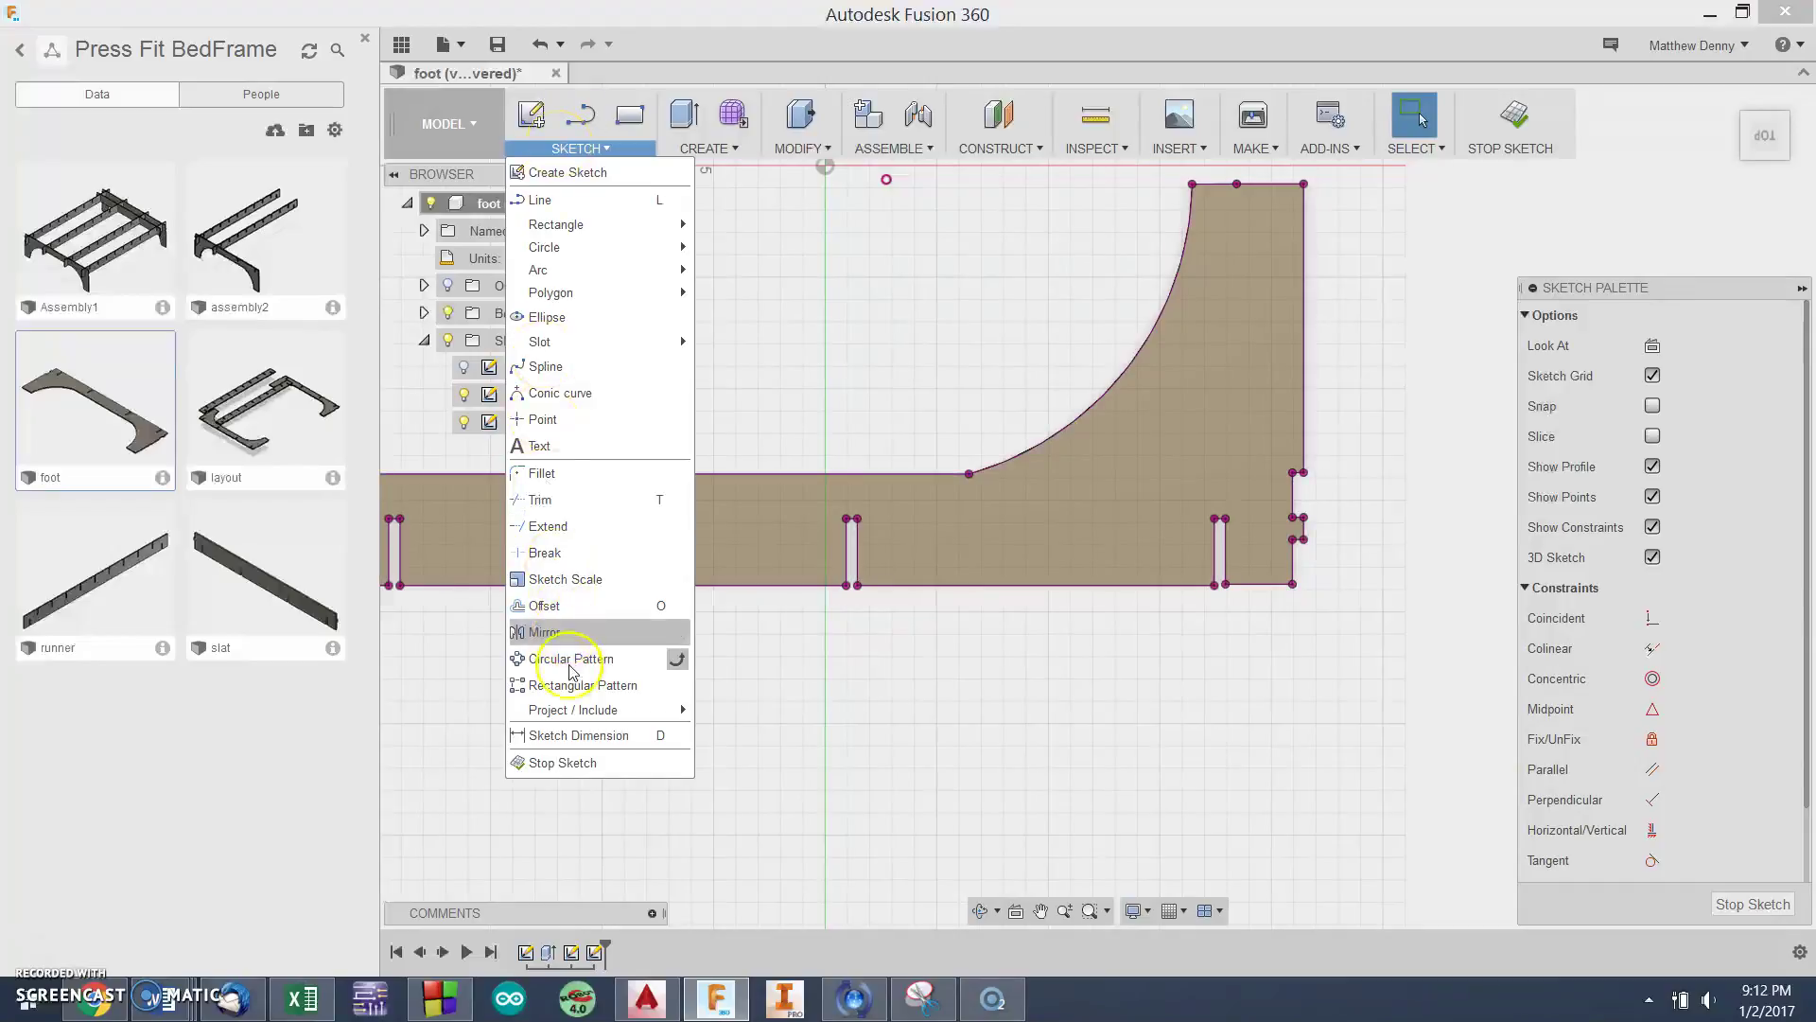
mouse_move(573, 711)
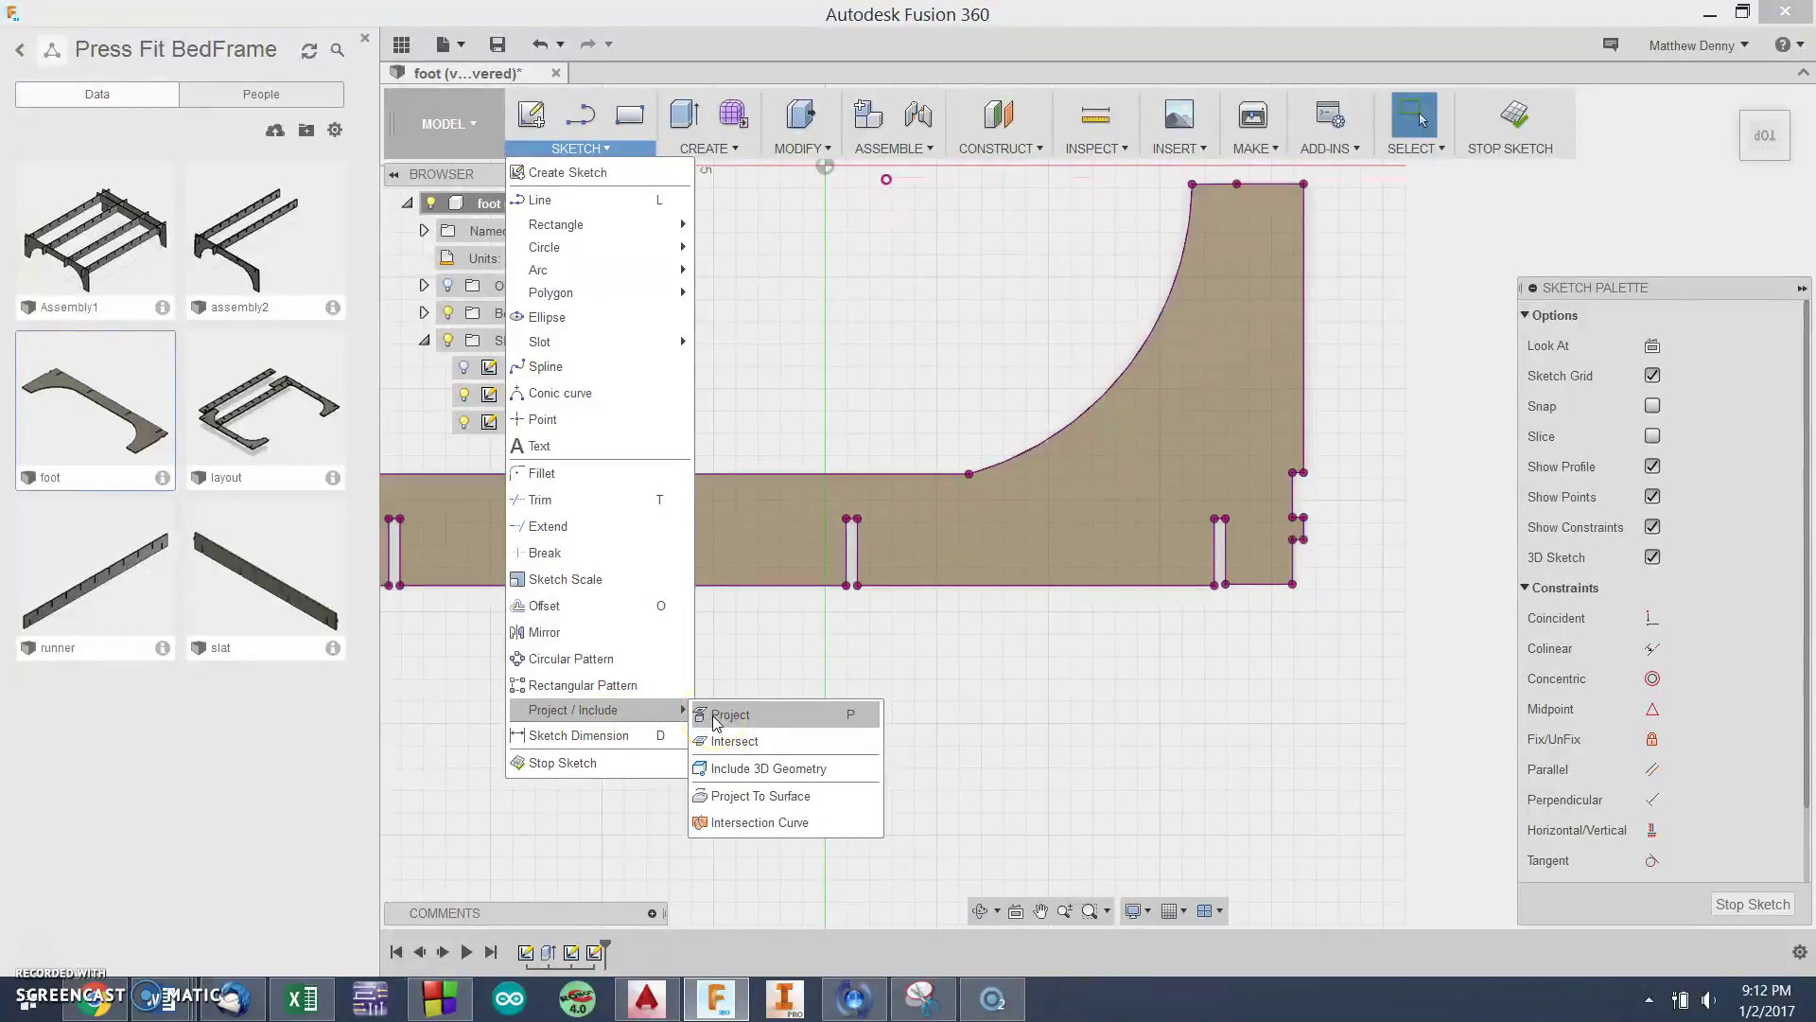
click(719, 715)
click(632, 514)
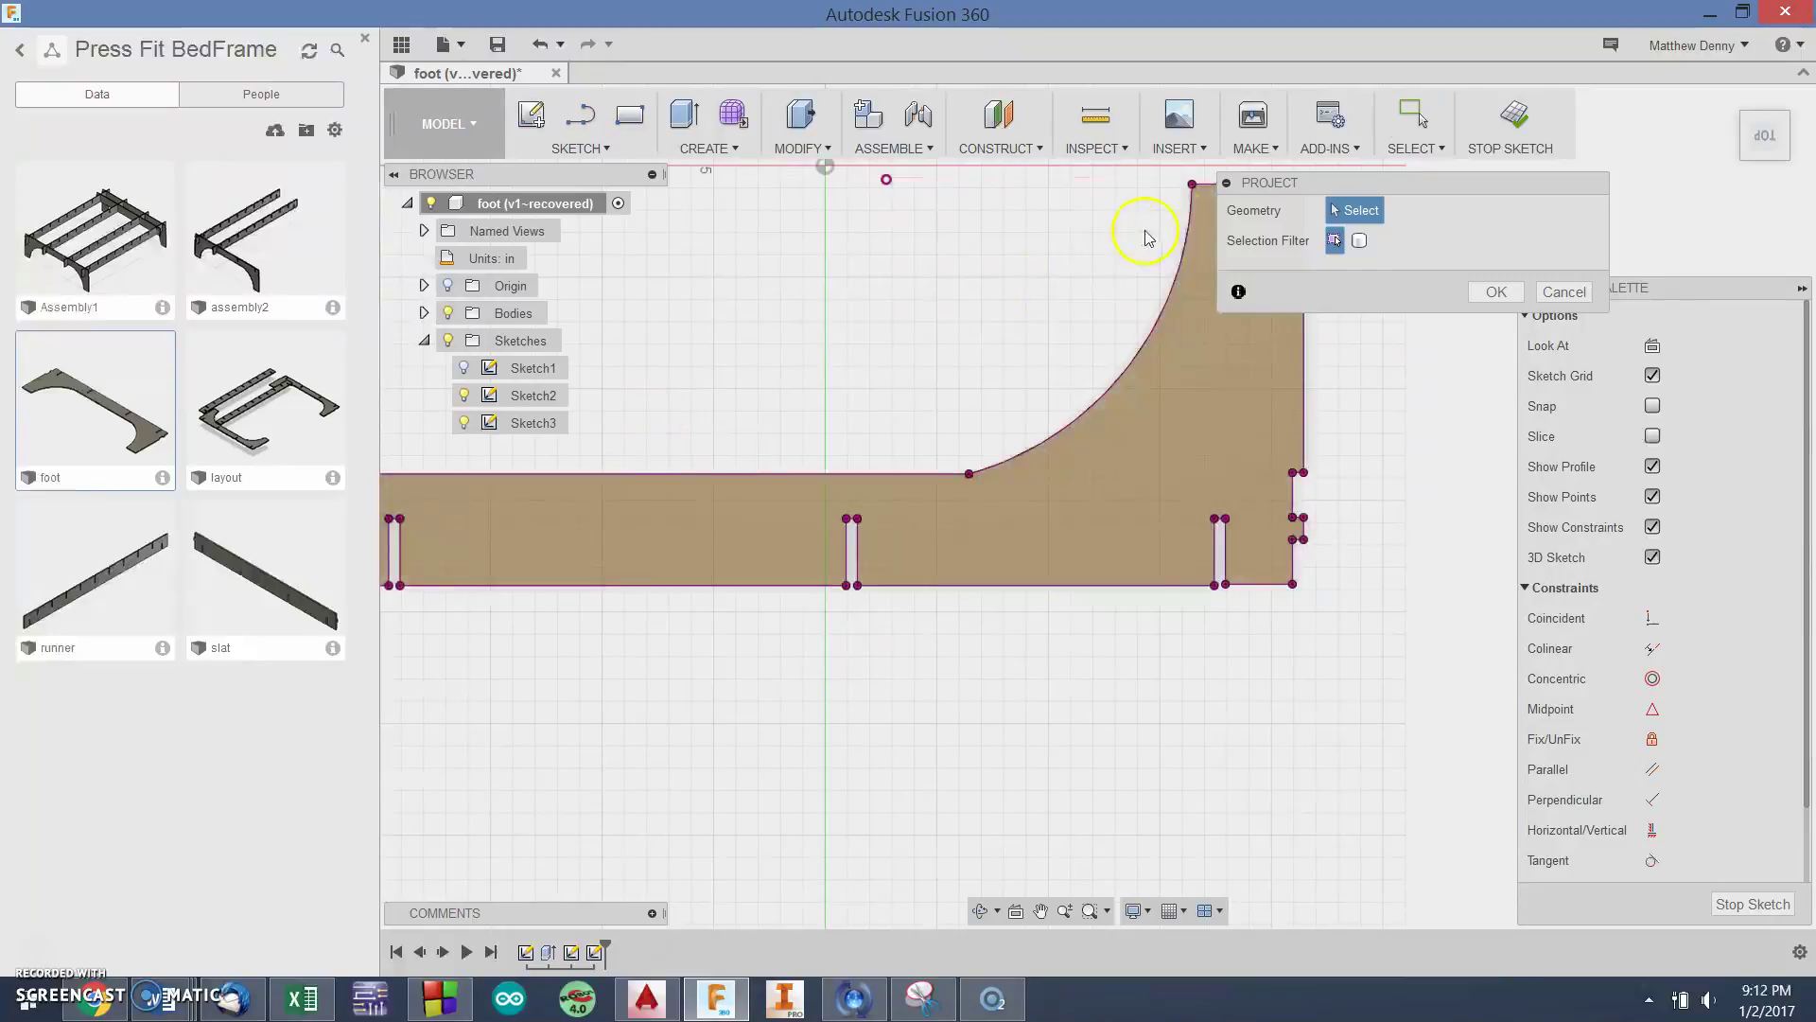
click(1348, 210)
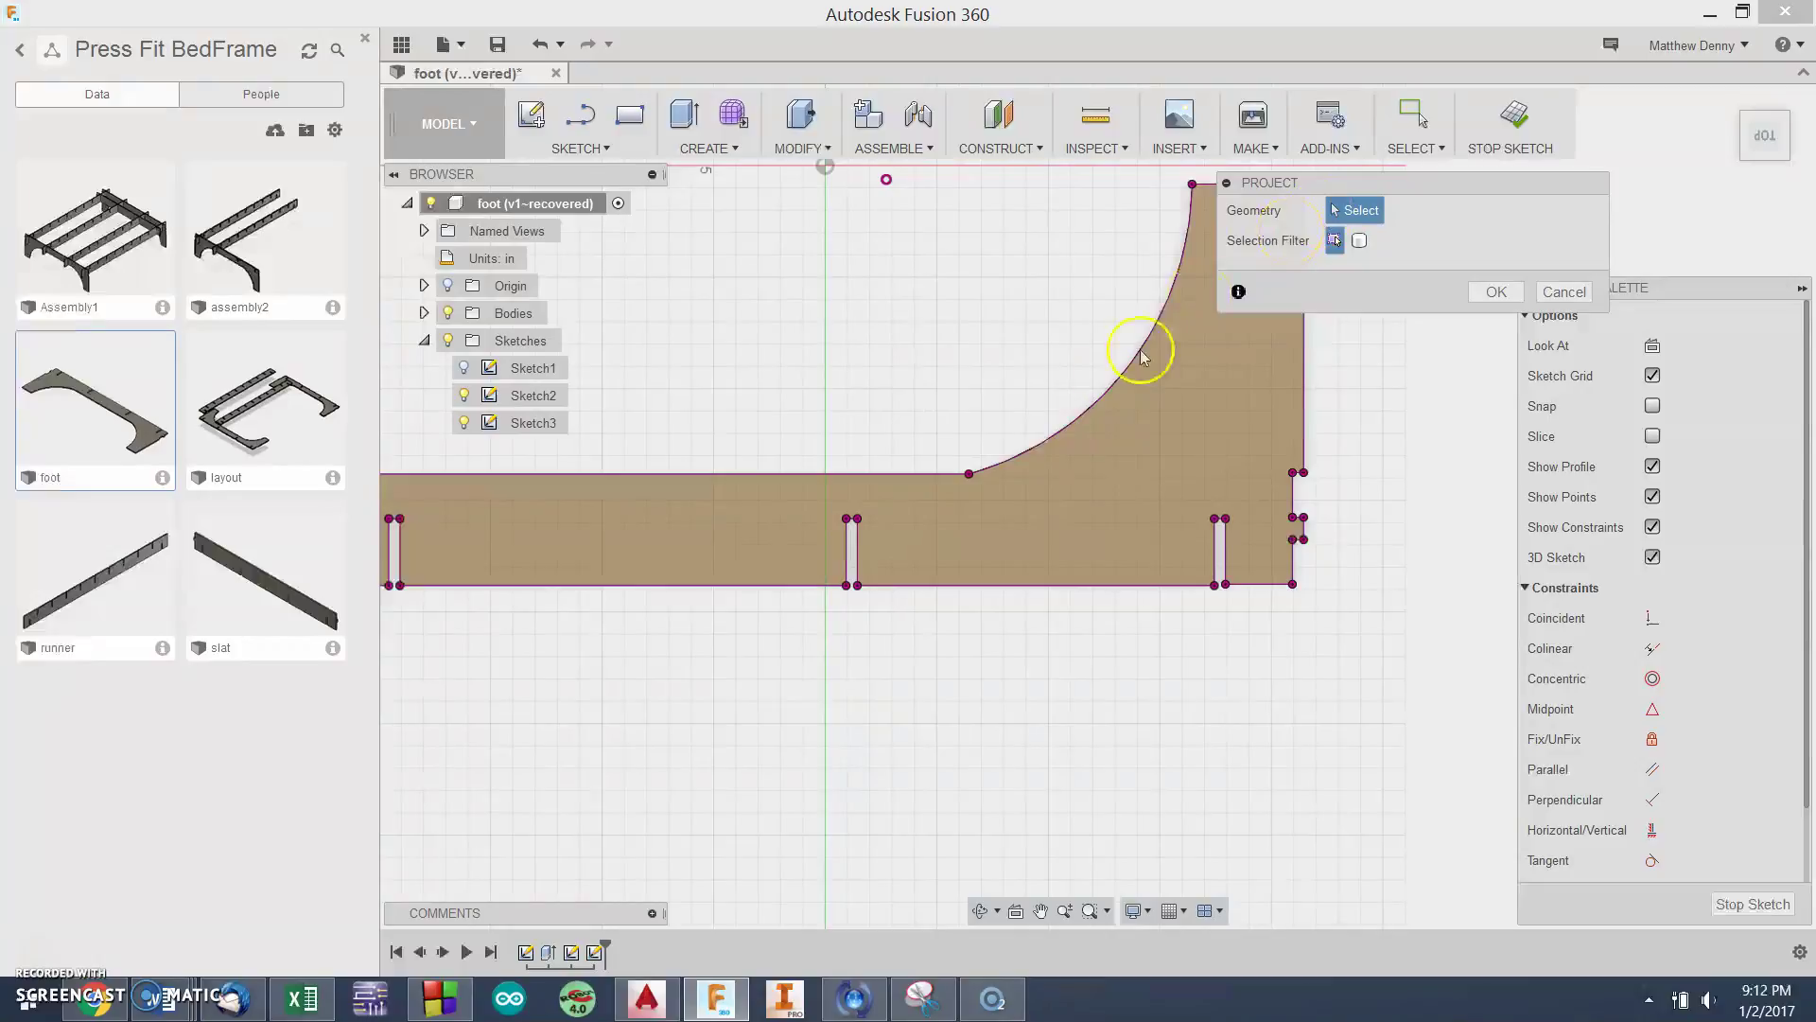
scroll(1120, 516, down, 5)
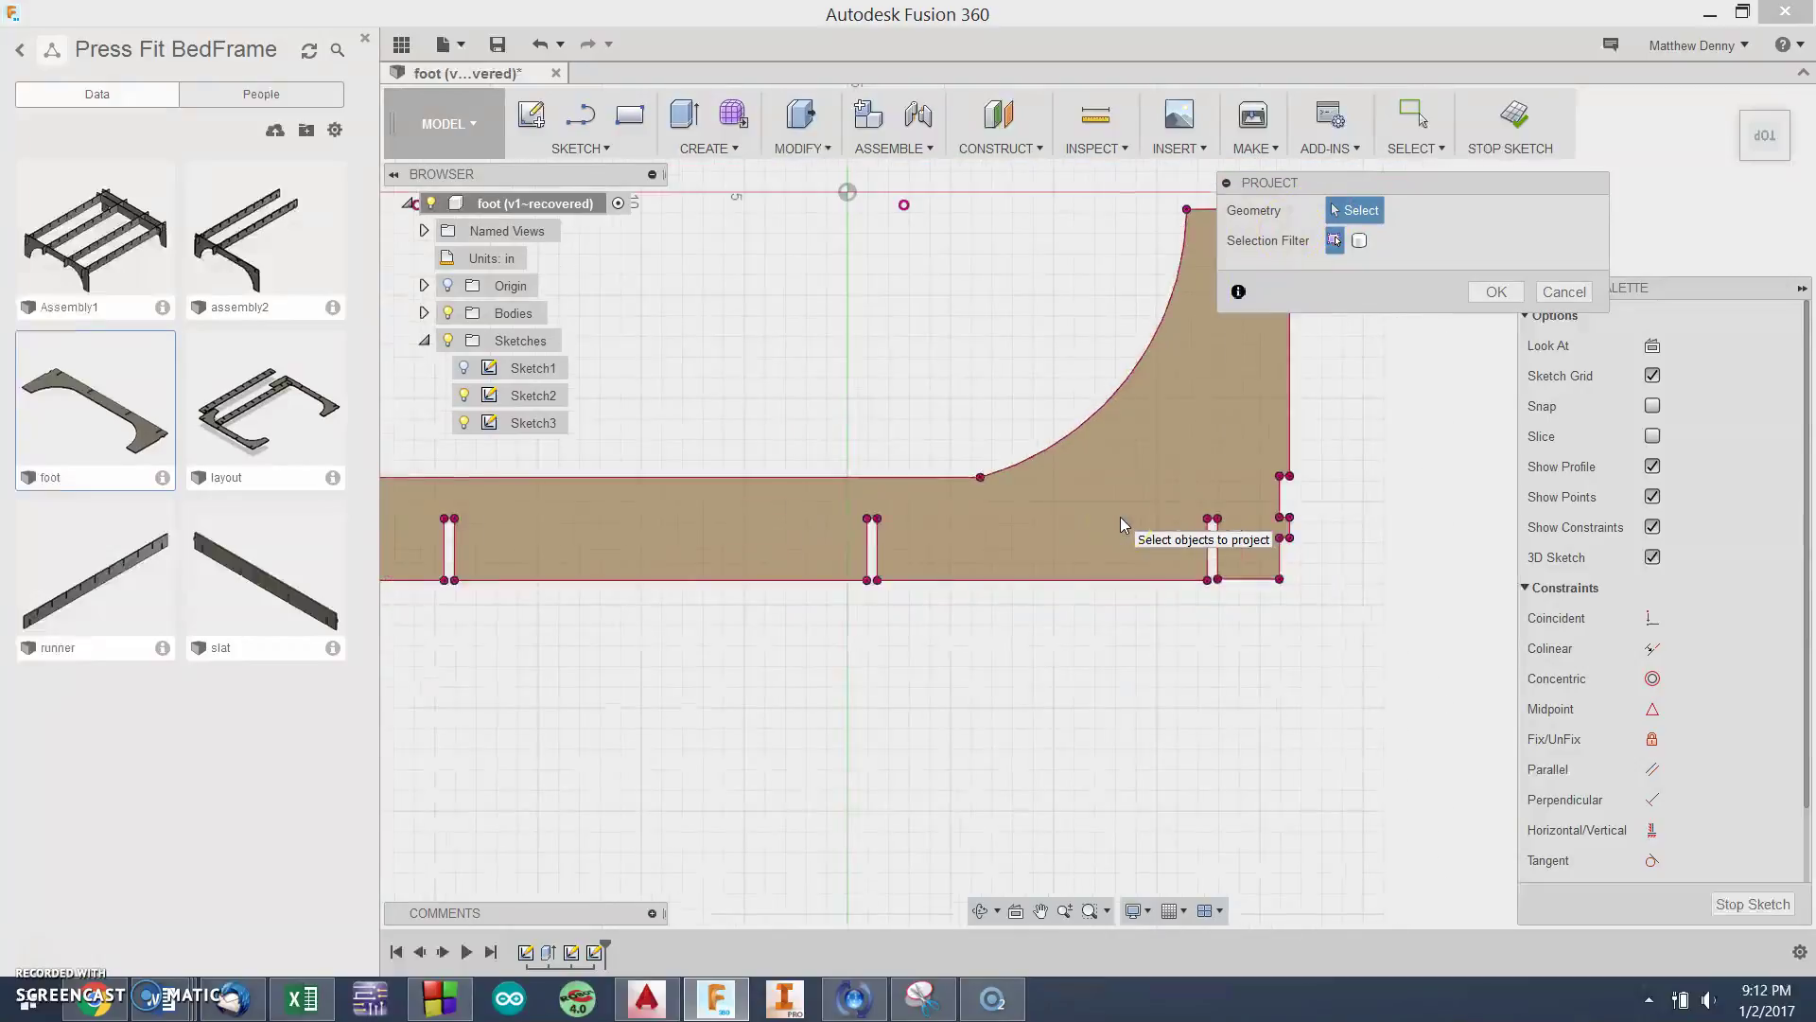
click(607, 336)
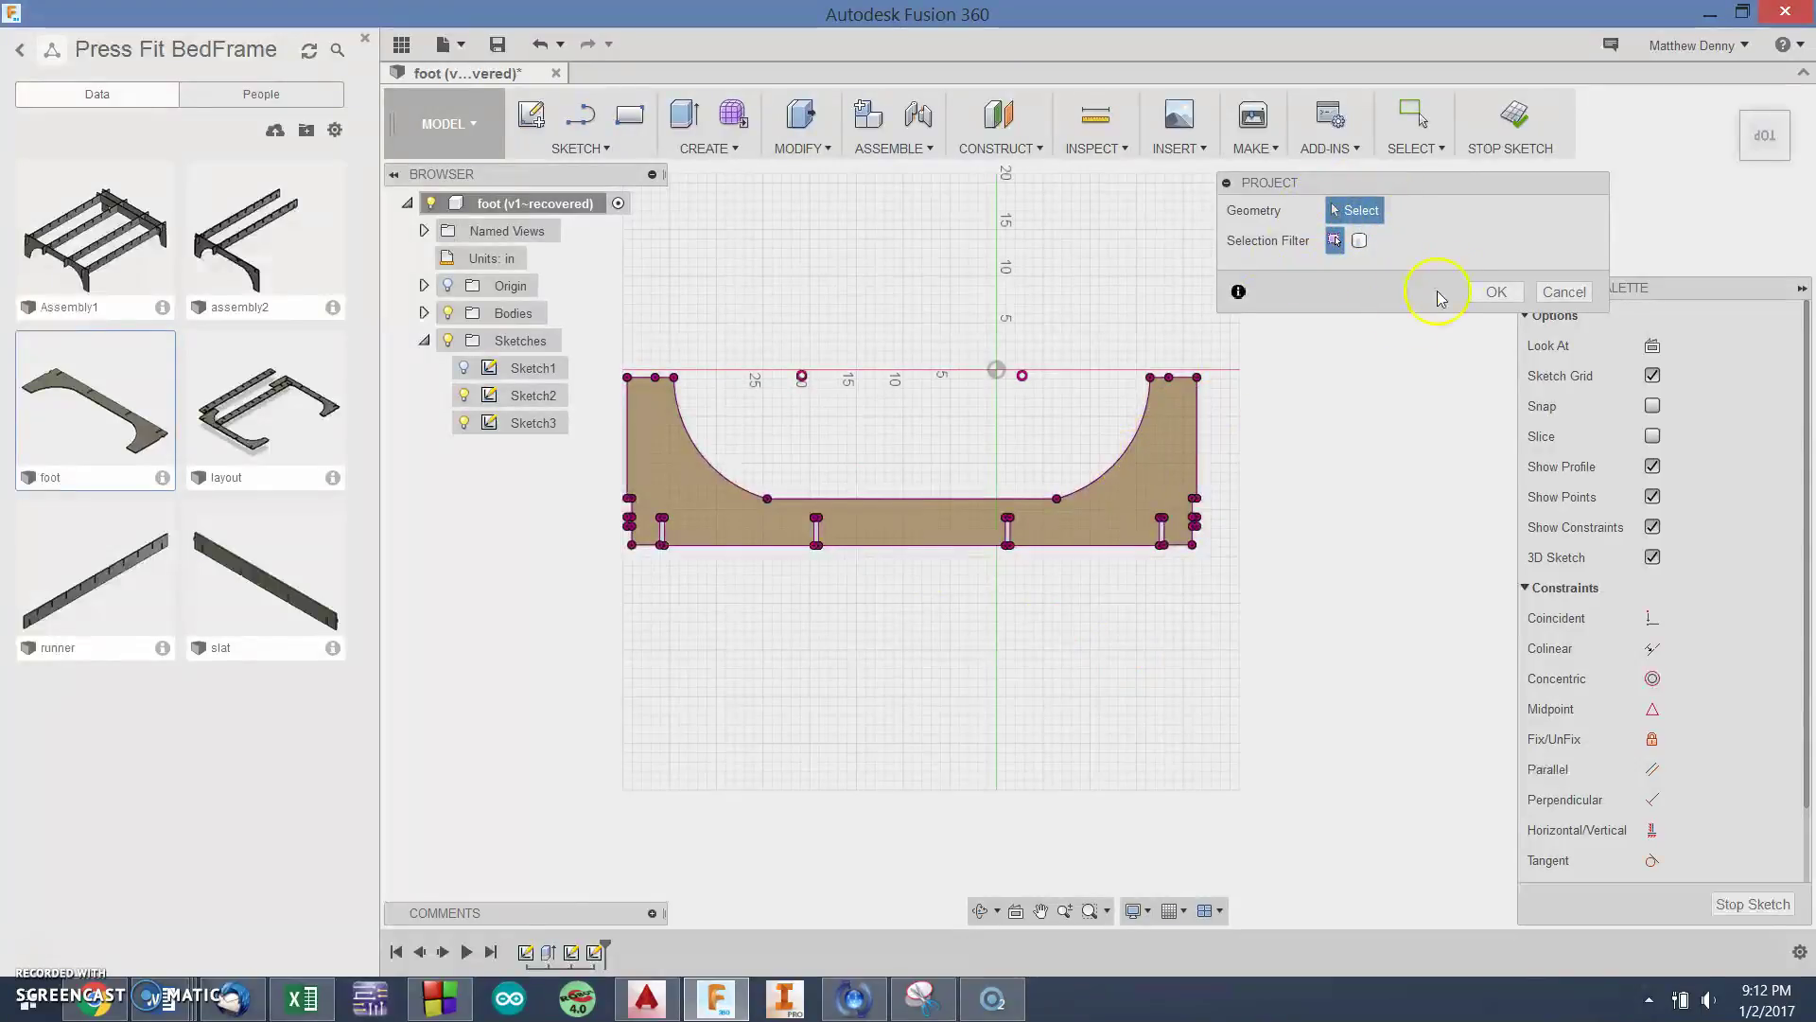
click(1485, 293)
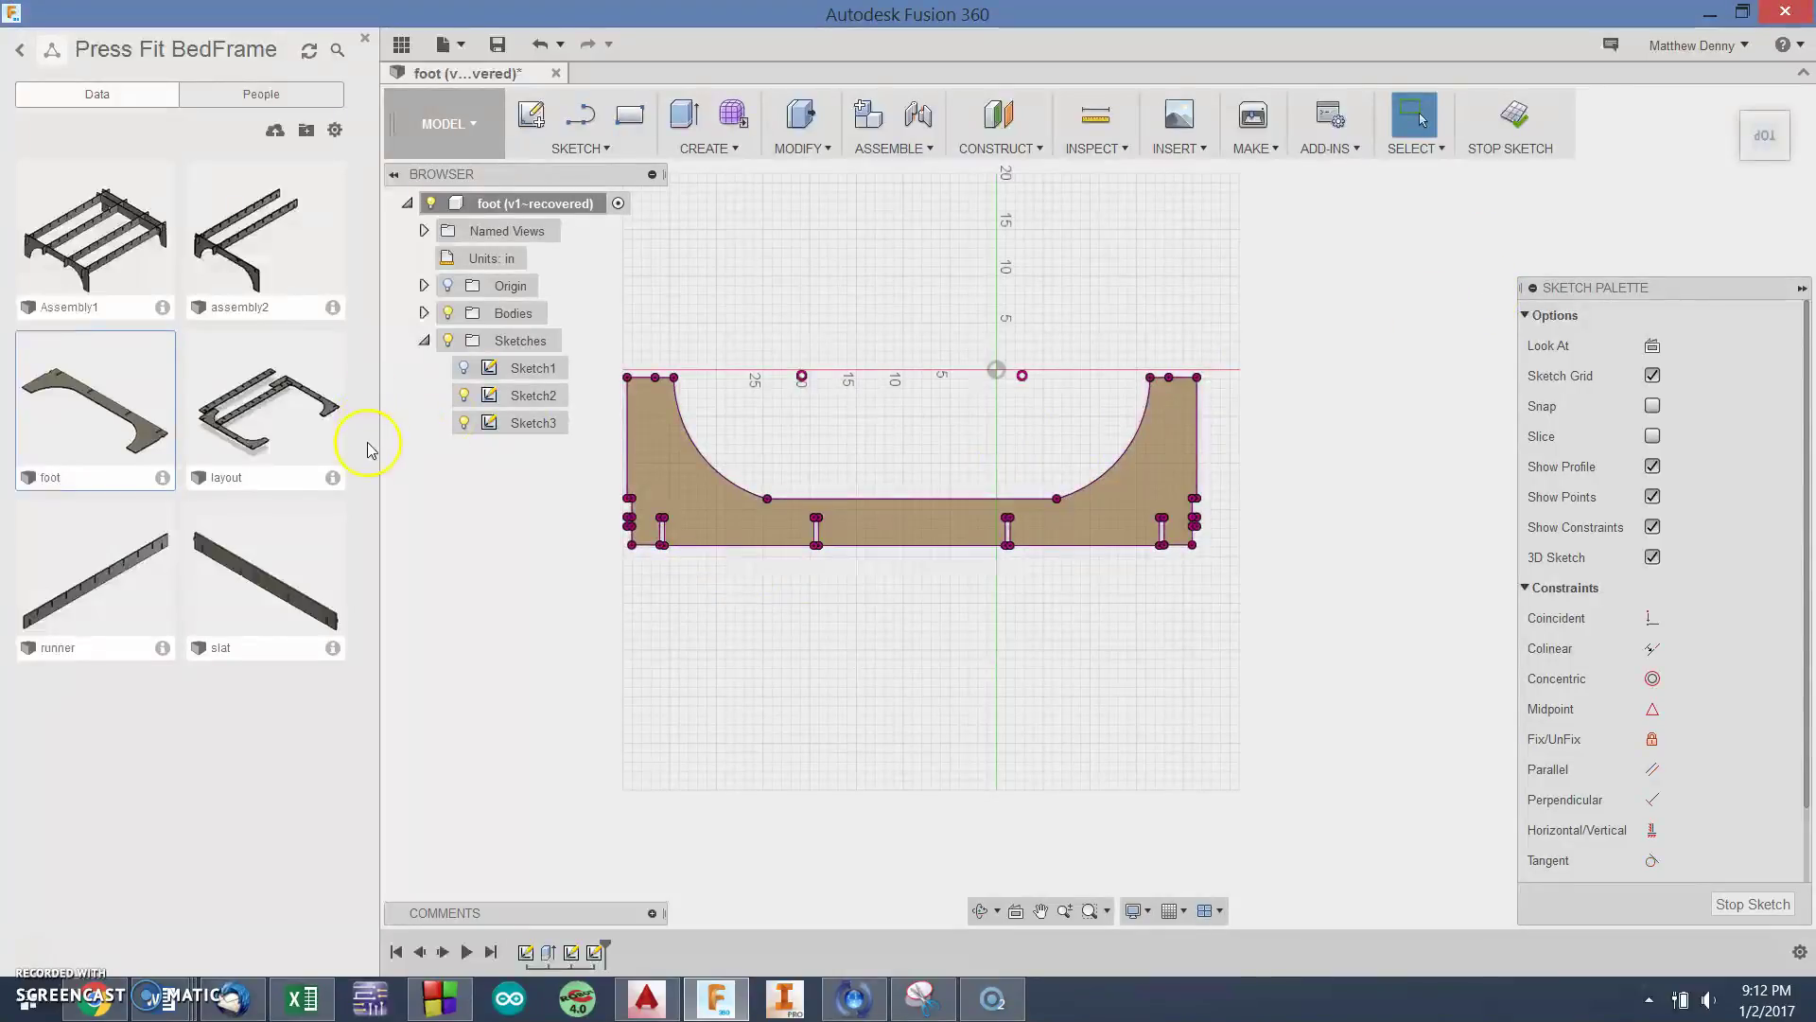
Step: Export Sketch3 as a DXF file named footer on the Desktop
click(496, 434)
click(481, 424)
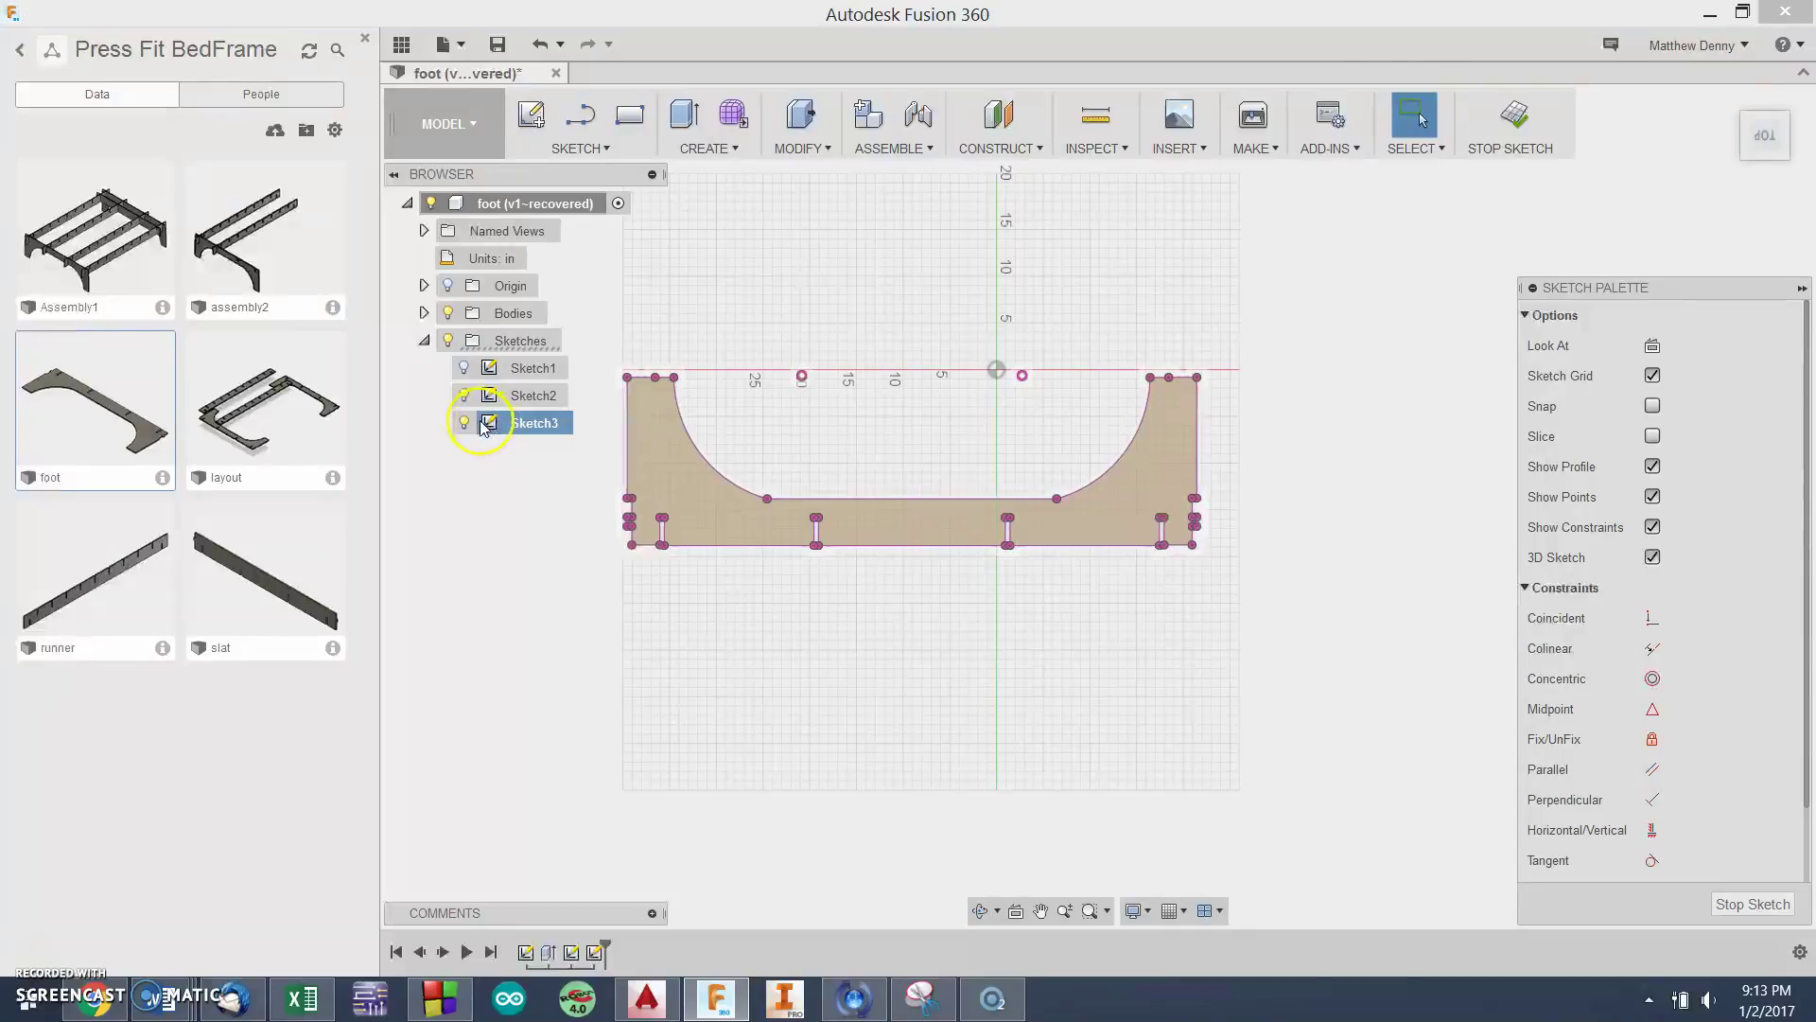
right_click(483, 427)
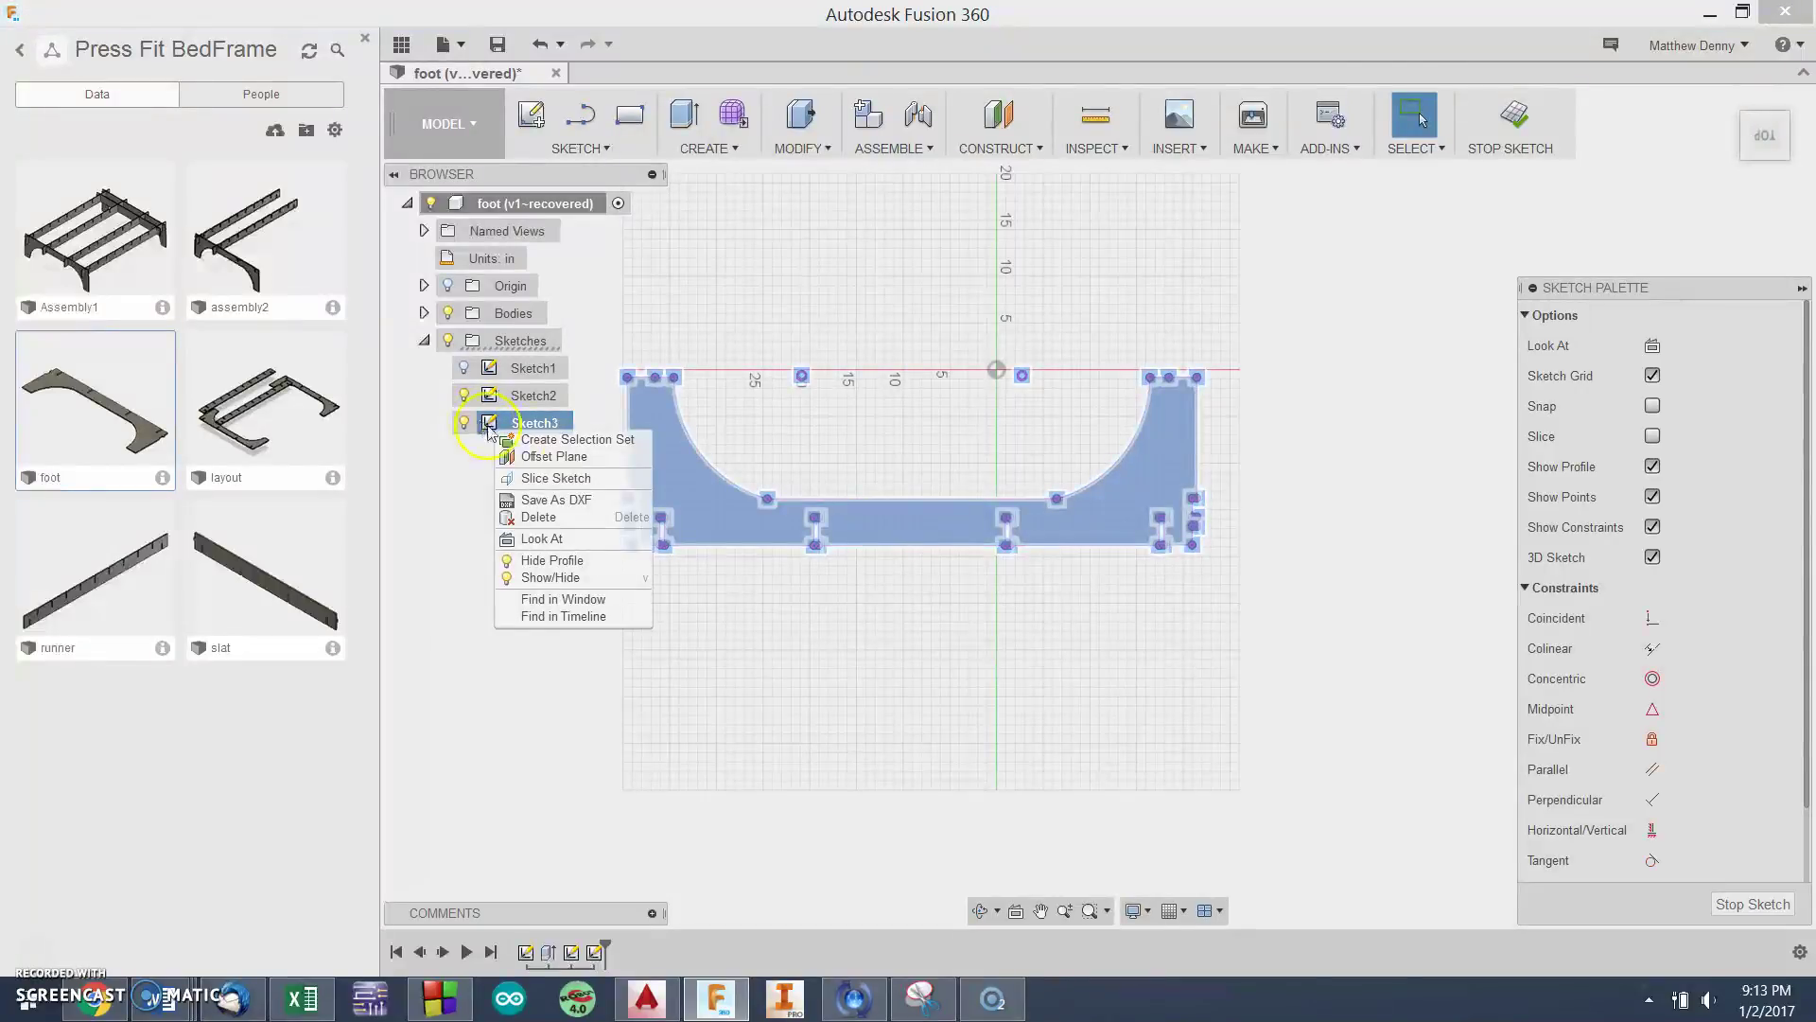
click(567, 502)
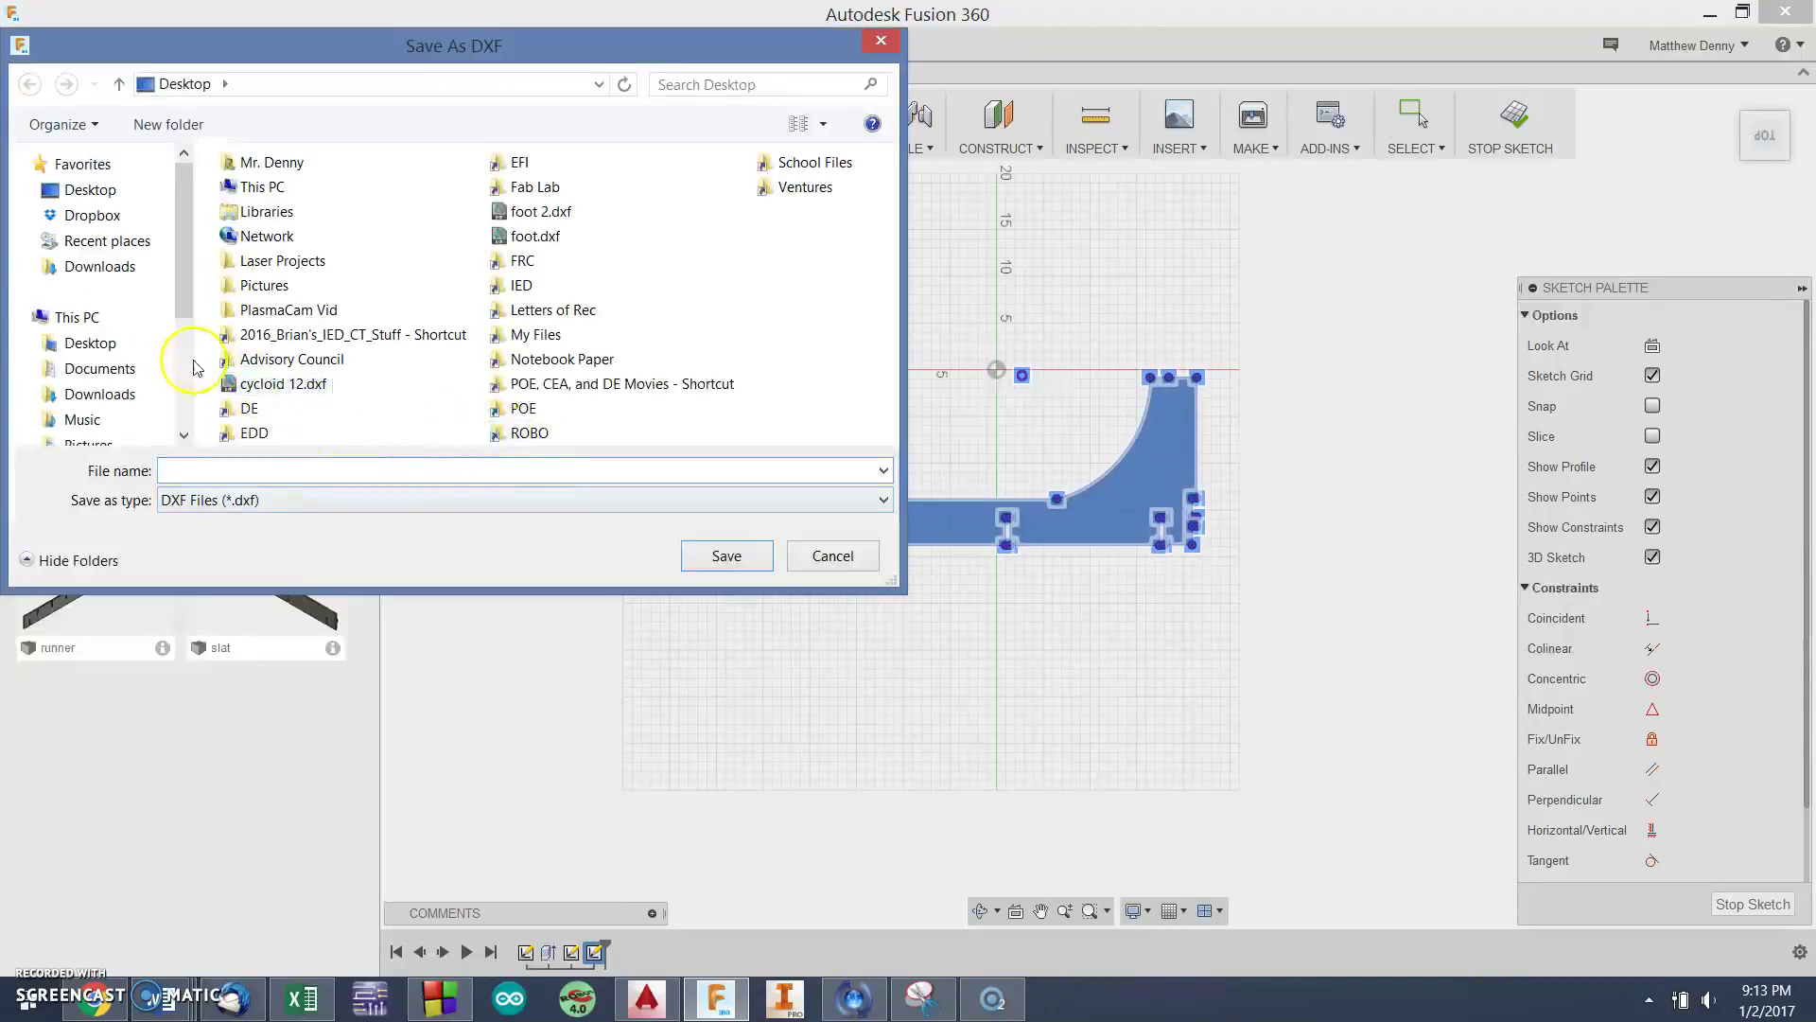
click(94, 343)
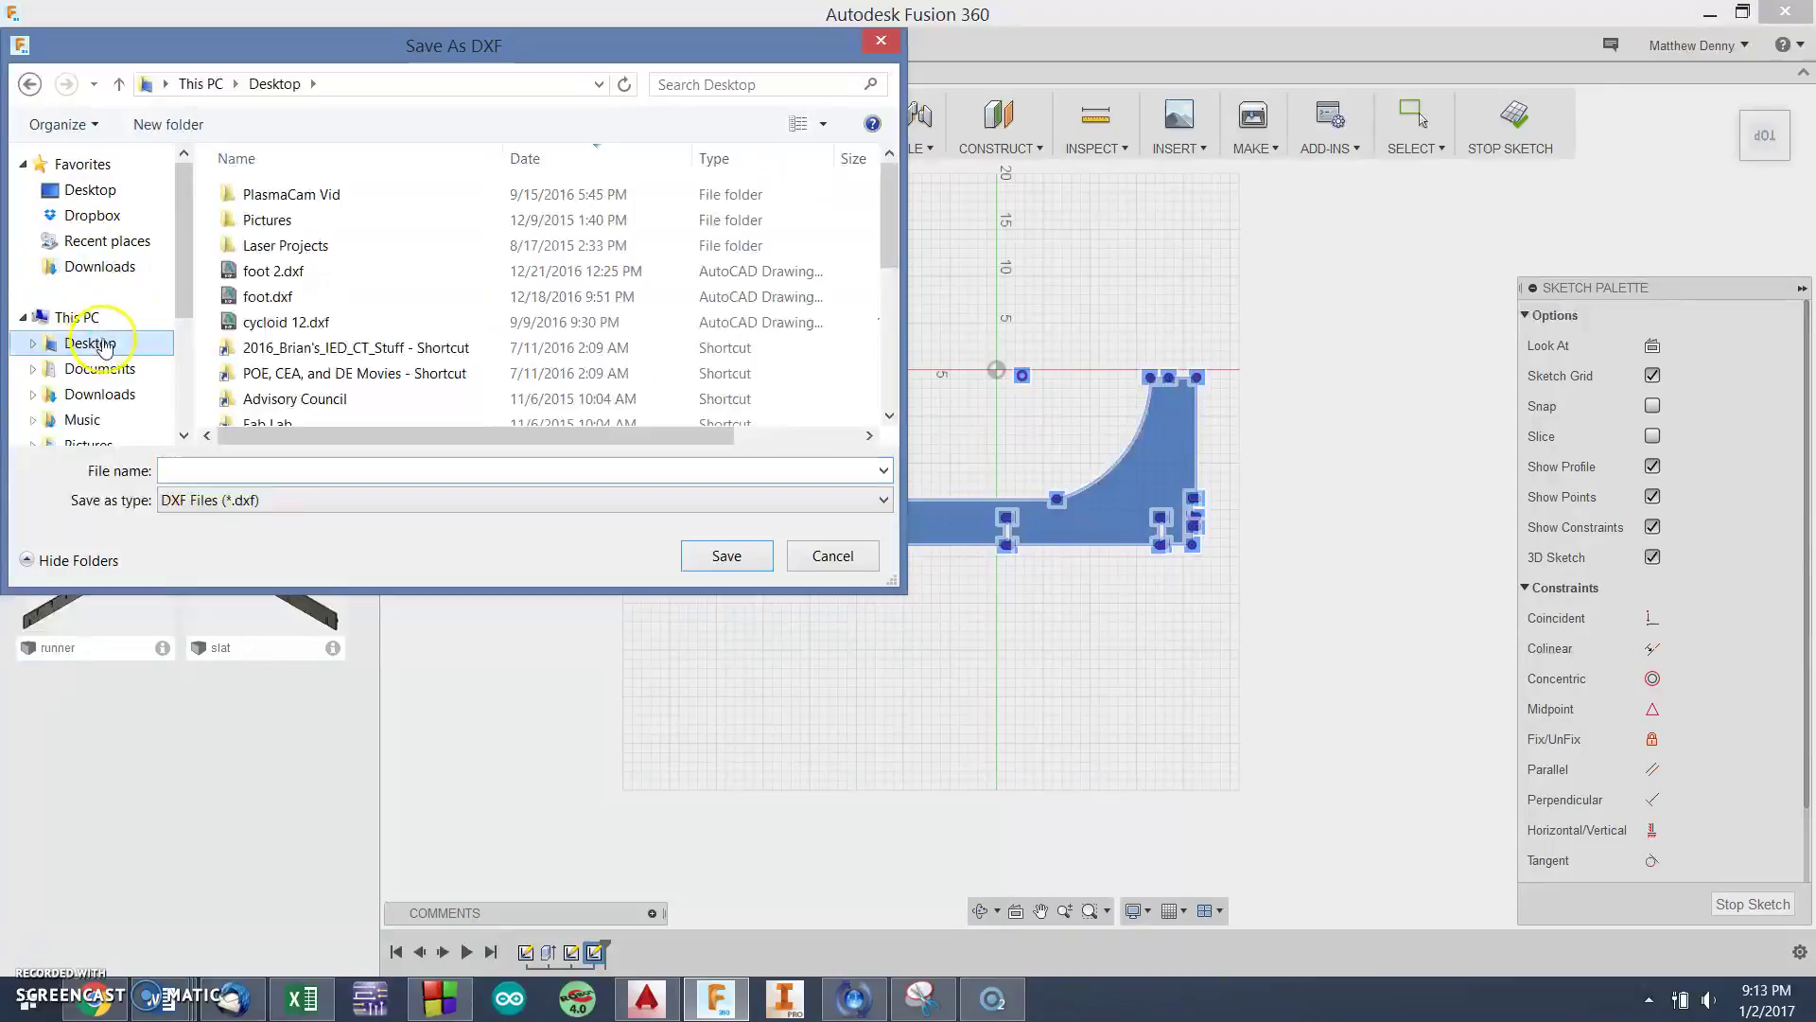
click(187, 469)
text(footer)
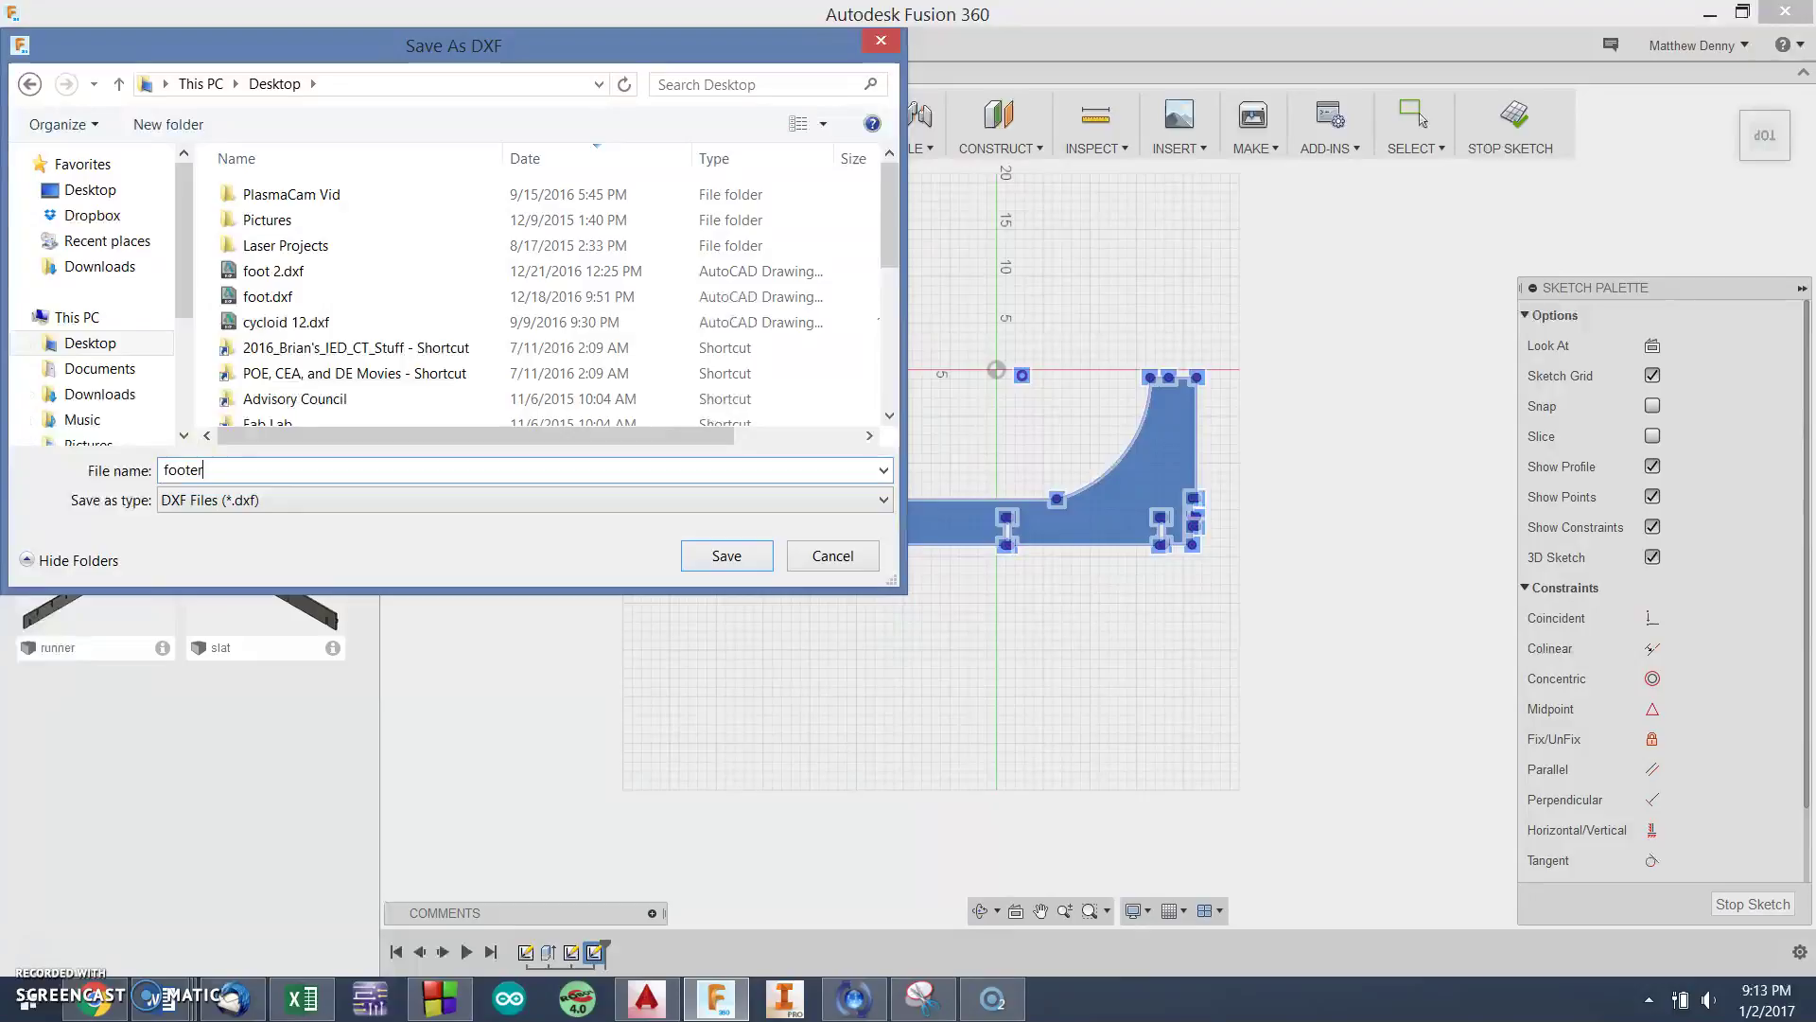
key(Return)
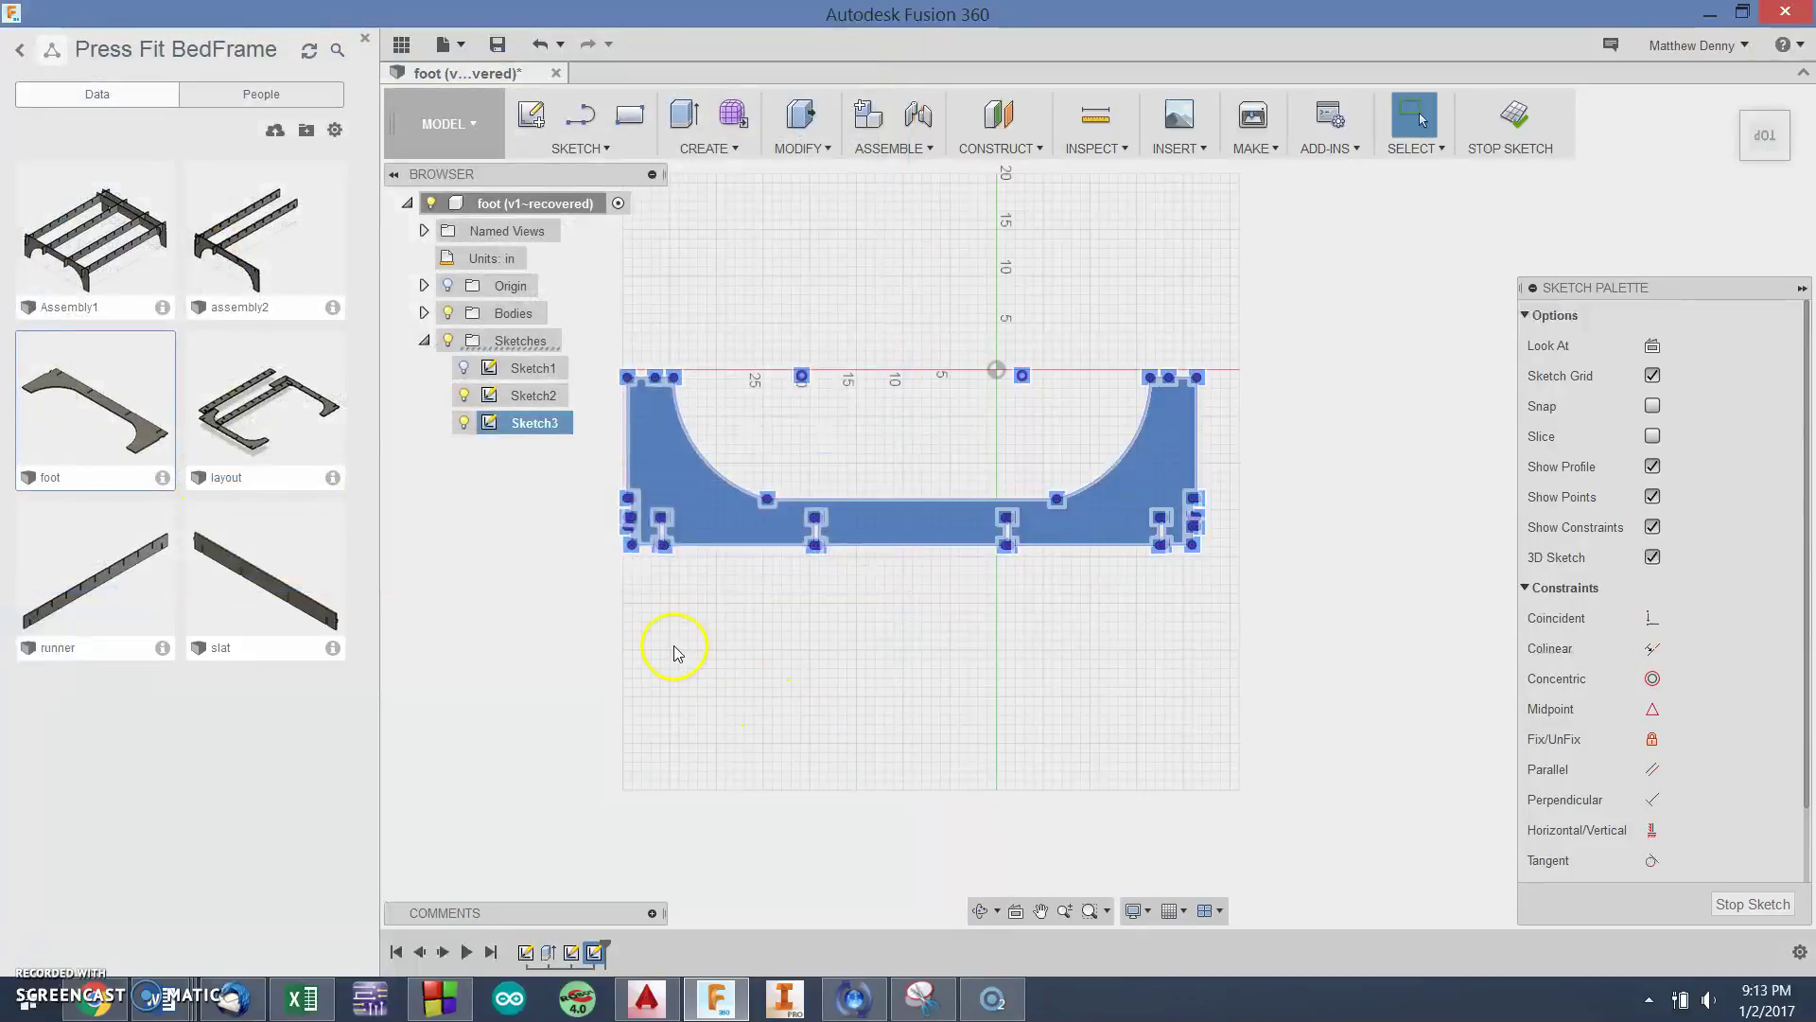
Step: Show the desktop and open footer.dxf in AutoCAD
click(1804, 1014)
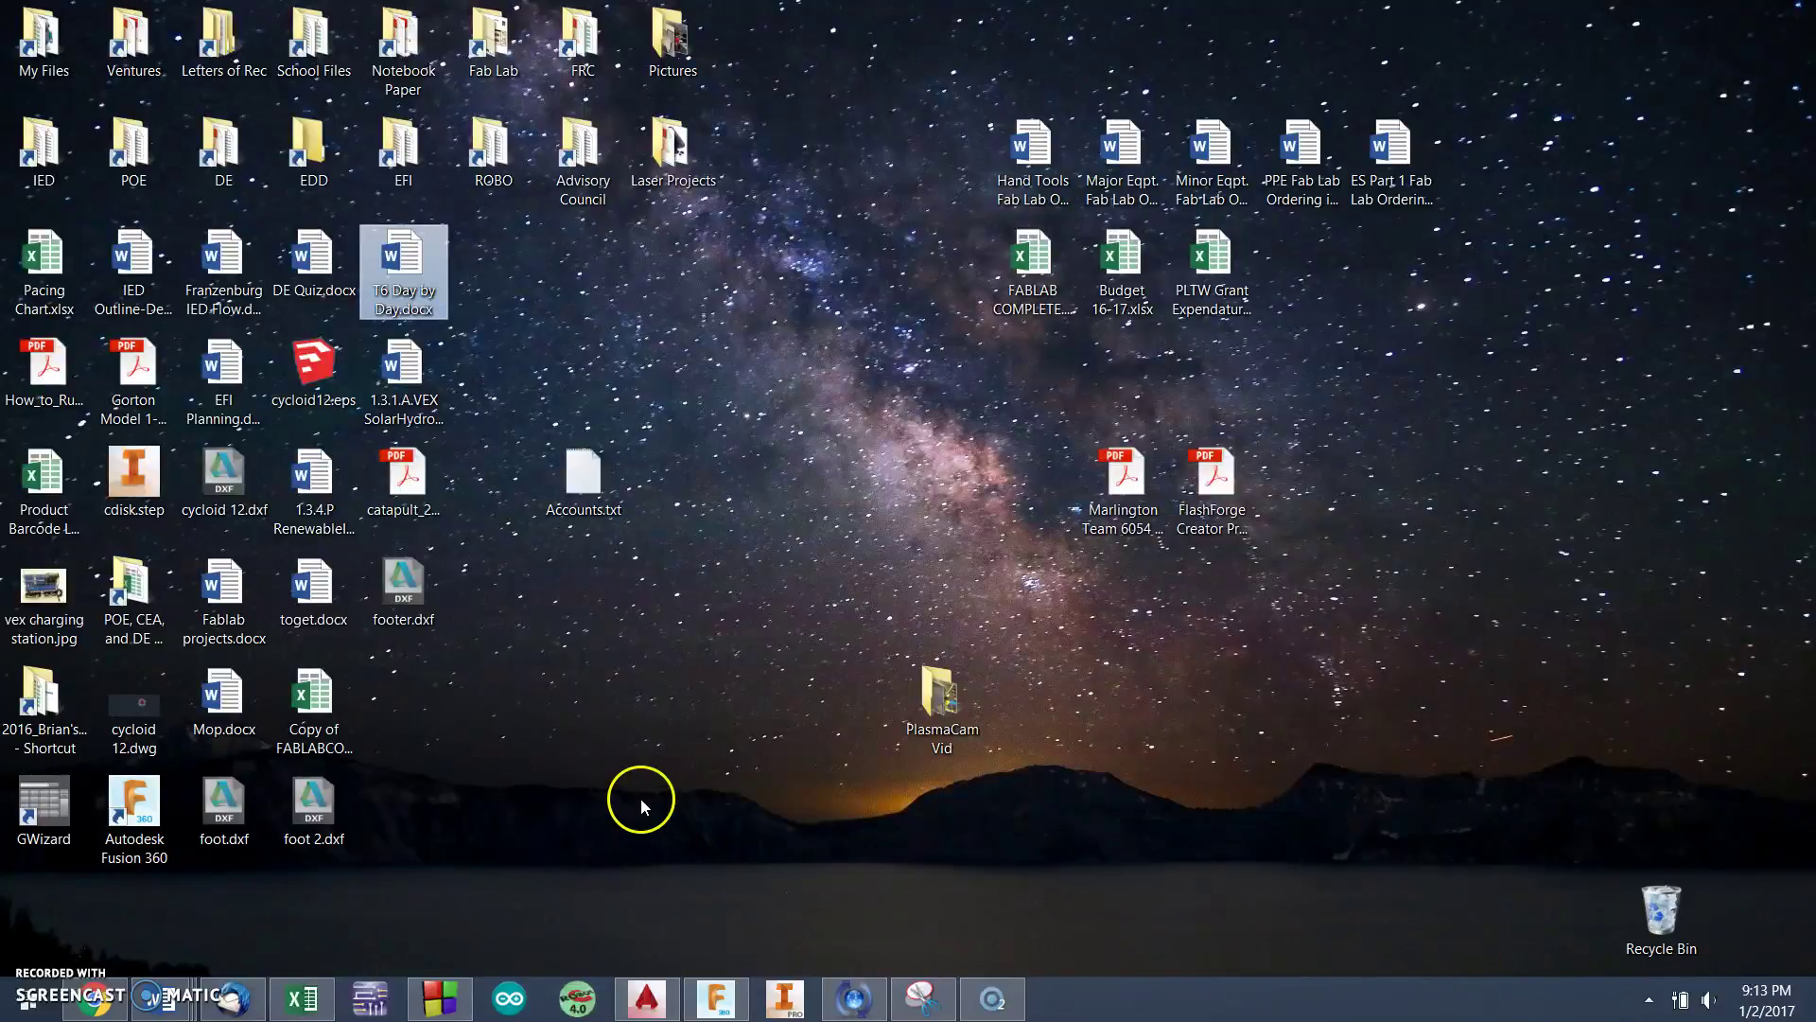
double_click(399, 581)
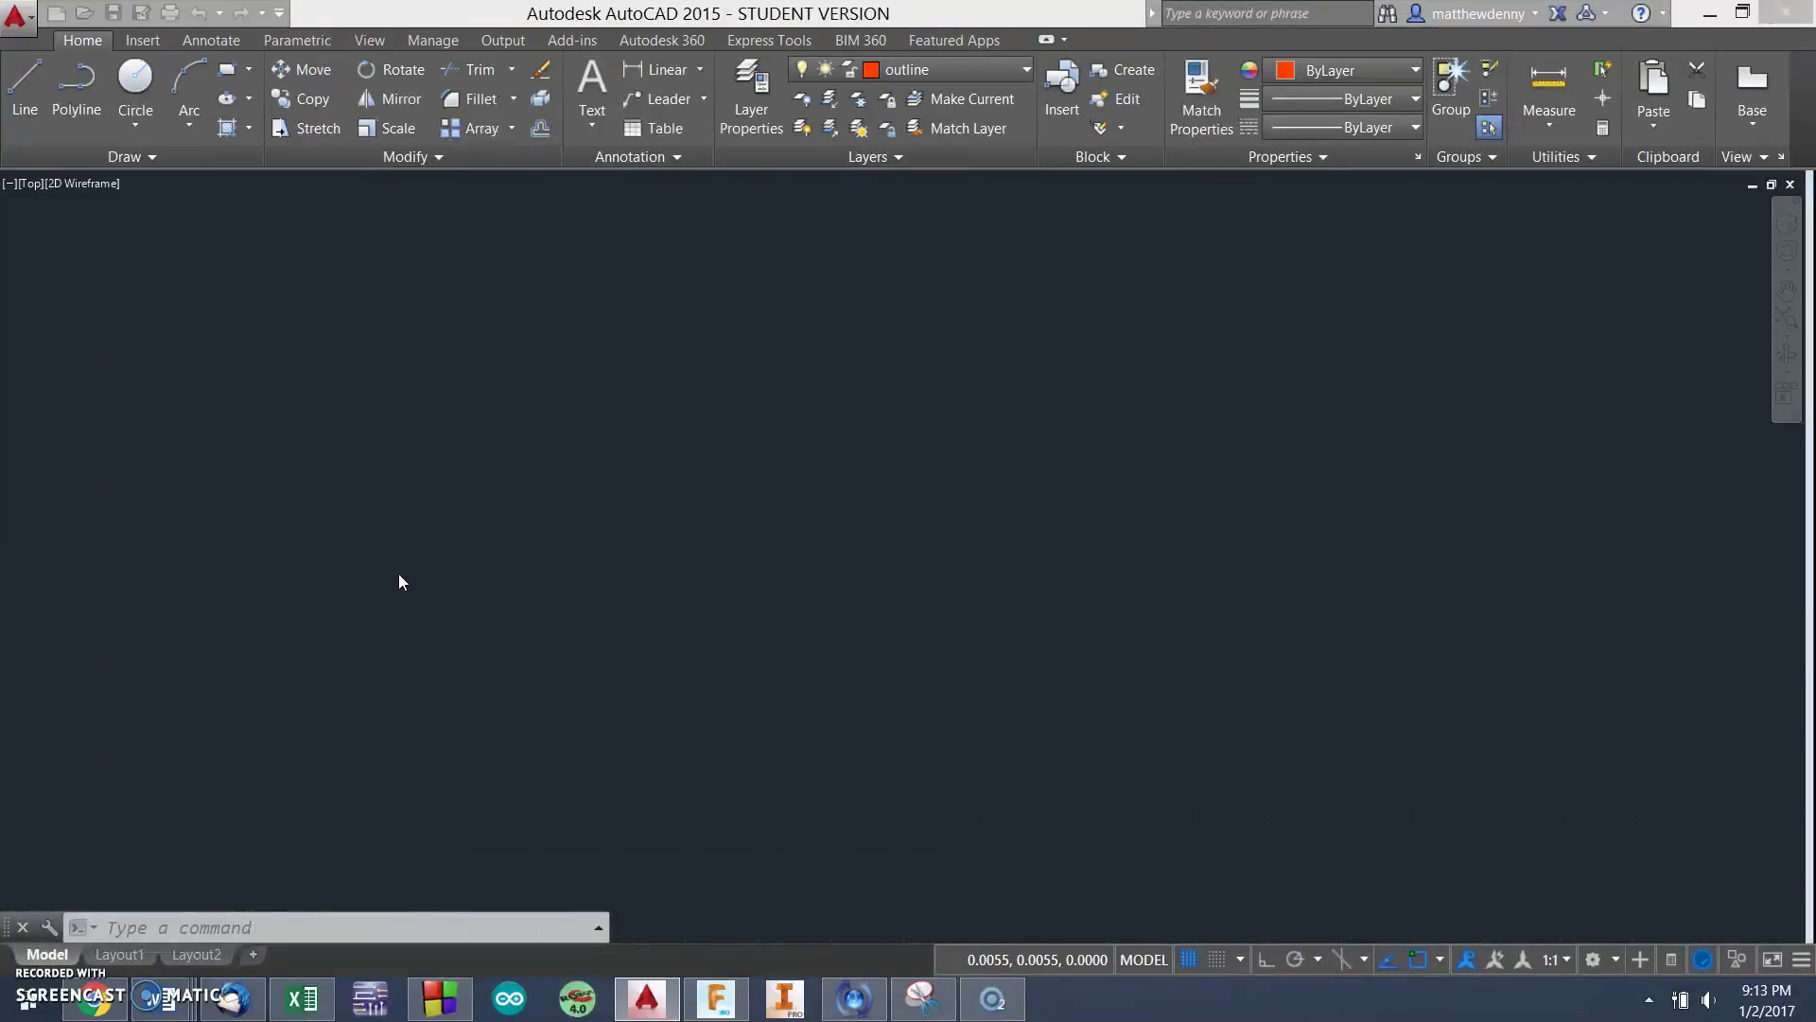
click(398, 572)
click(669, 489)
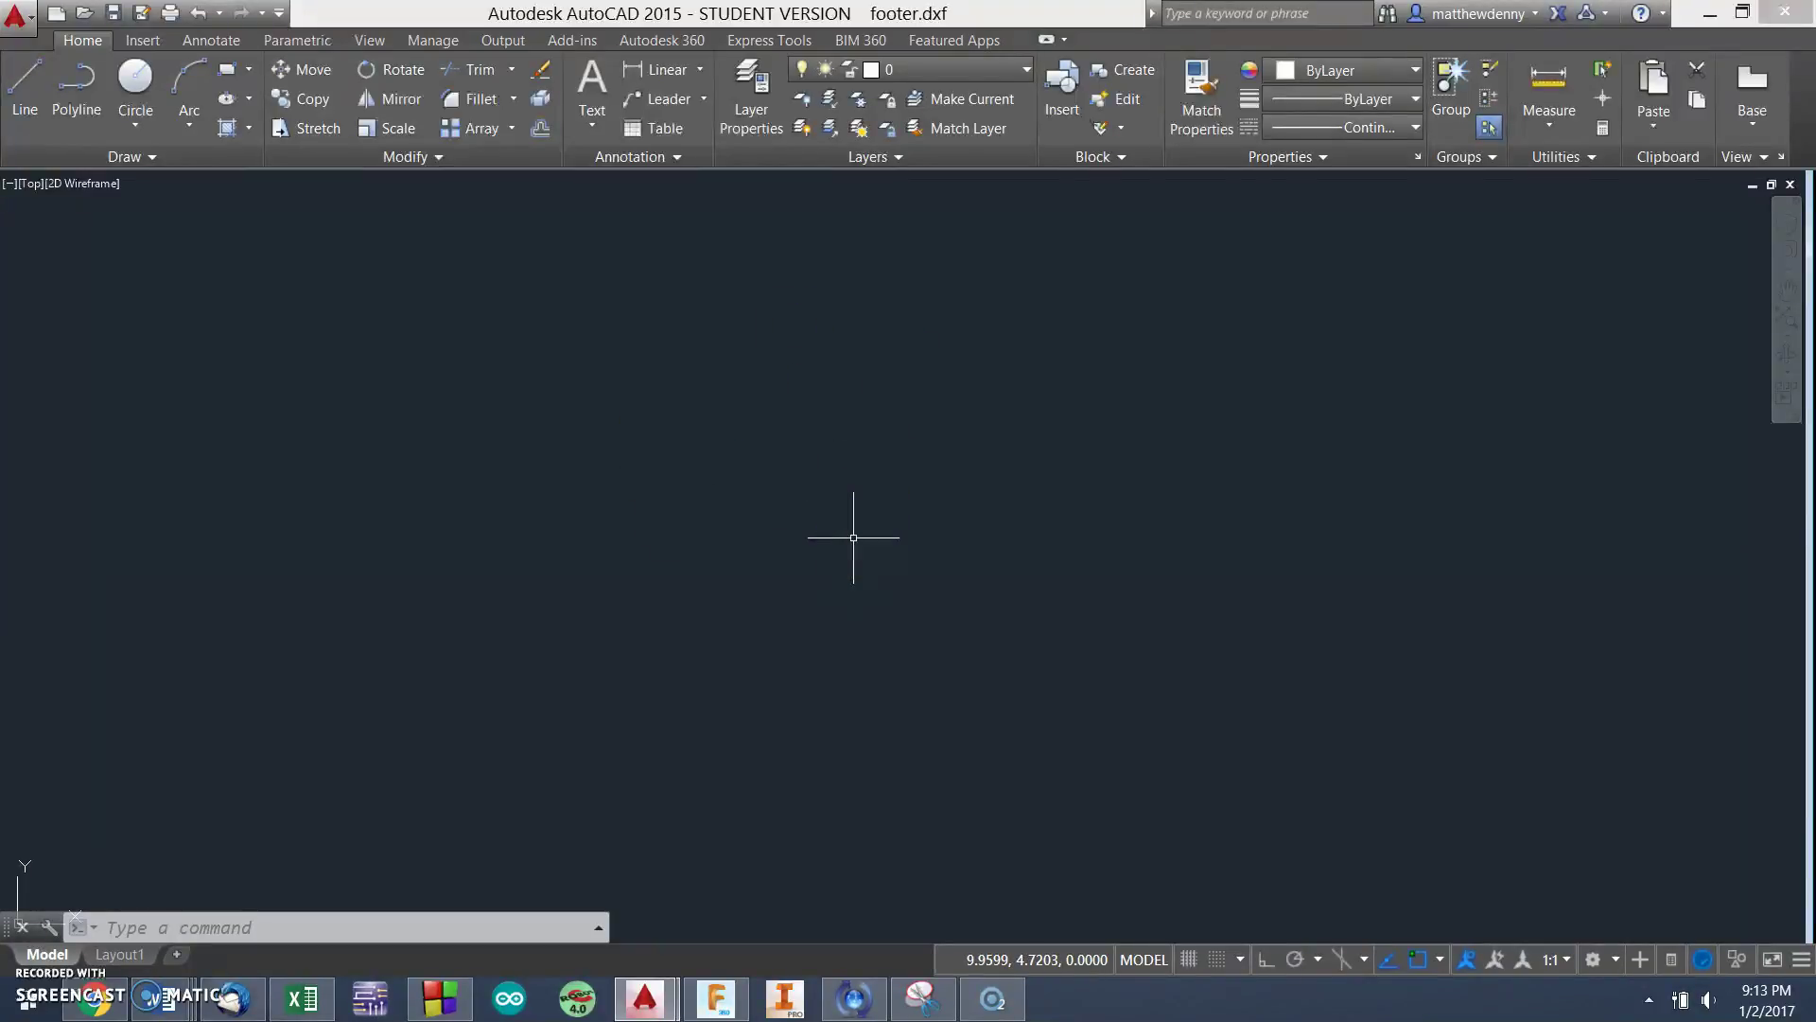
Step: Select the complete foot outline in footer.dxf and copy it to the clipboard
text(z)
key(Return)
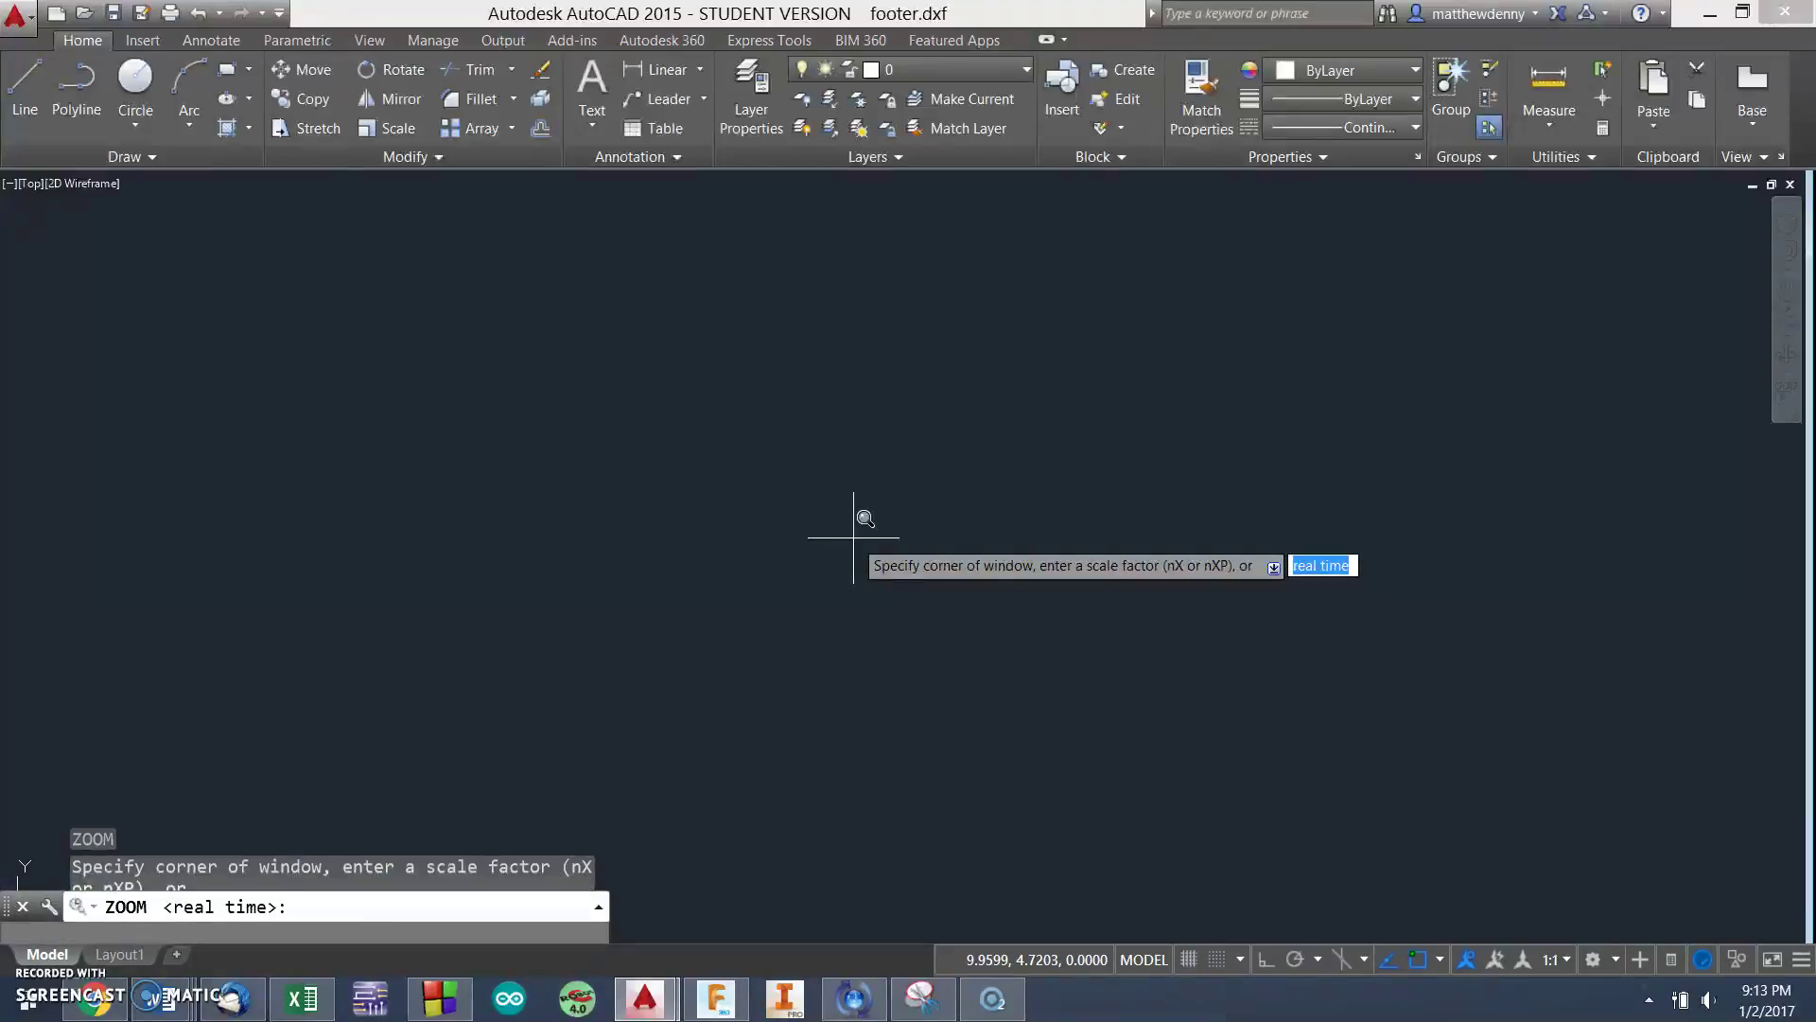
text(a)
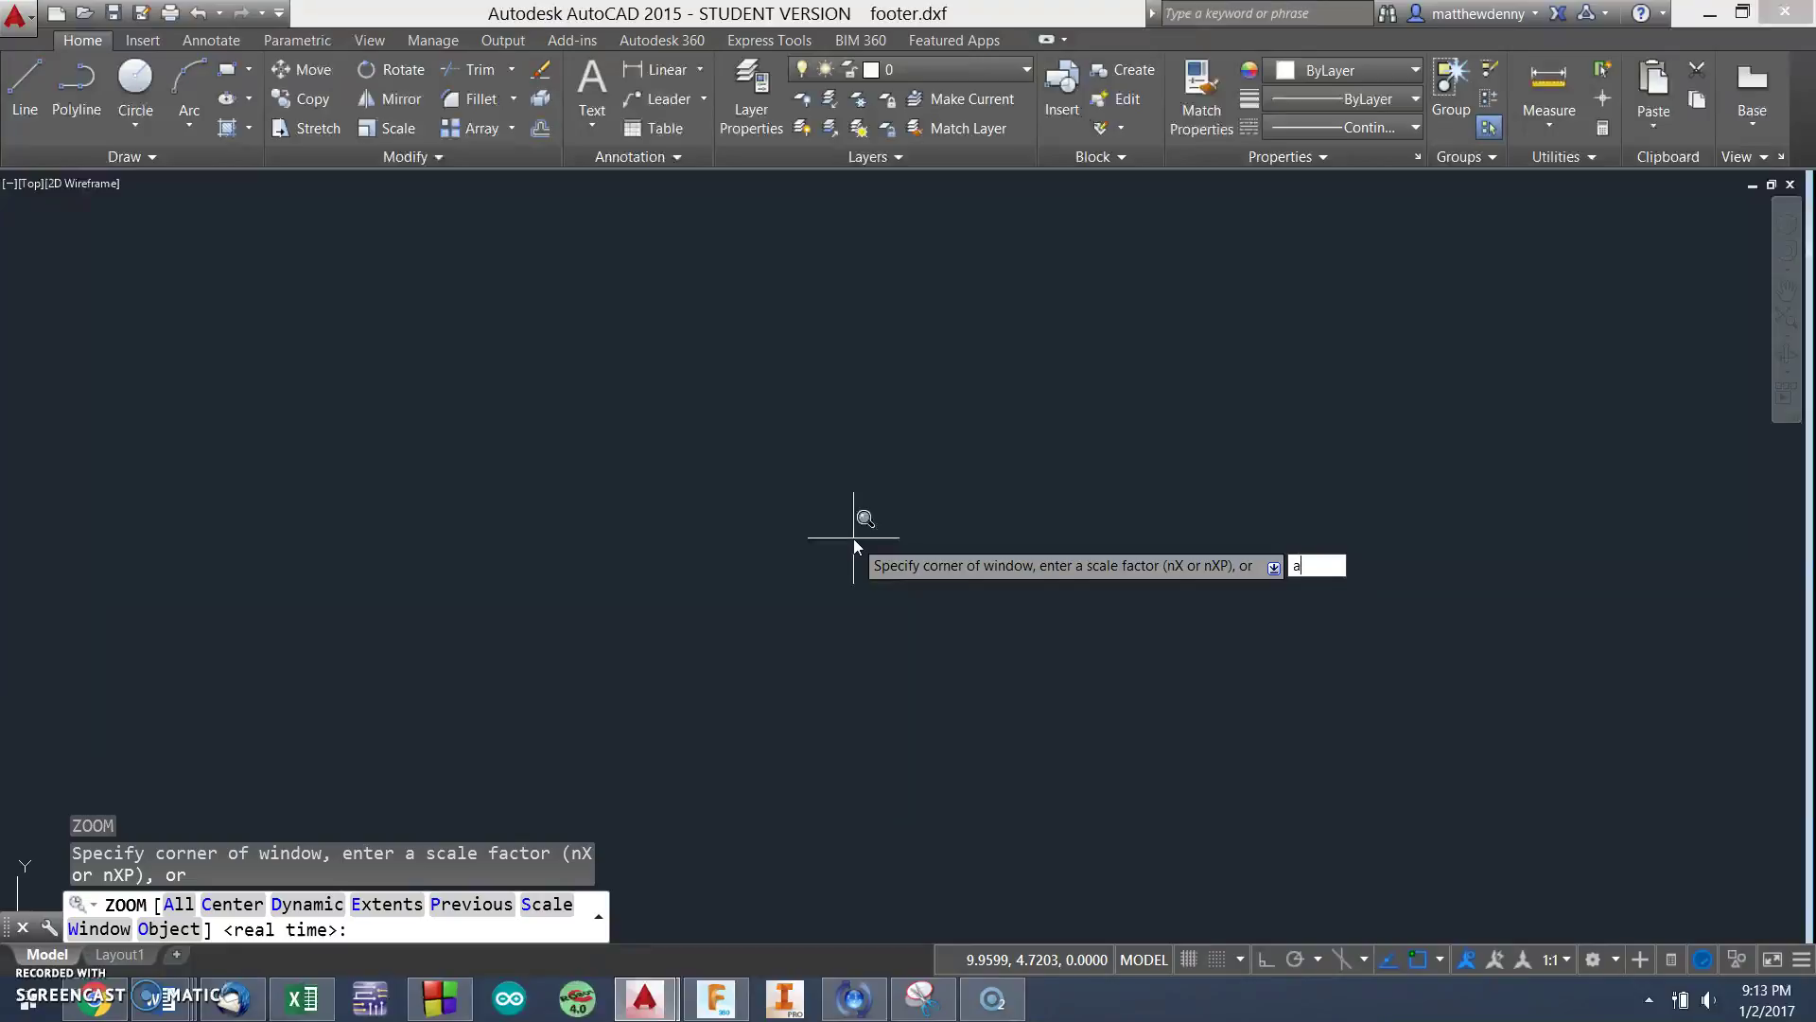
key(Return)
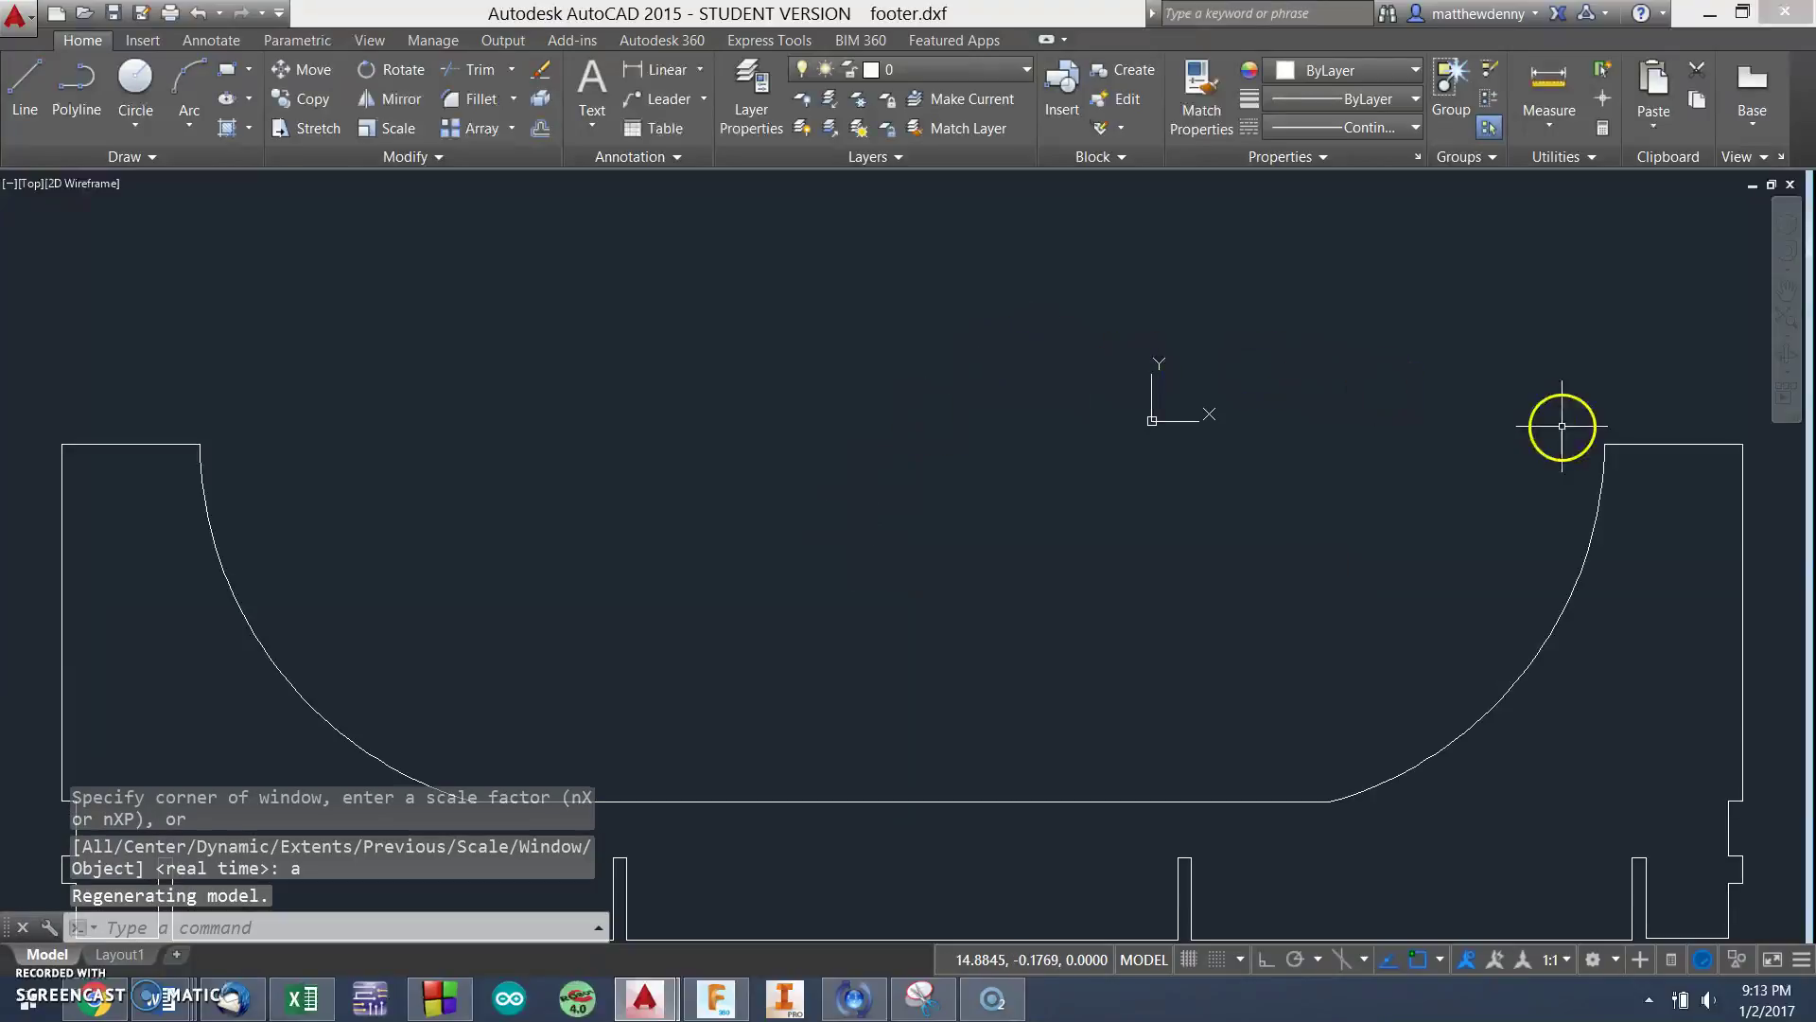
click(1785, 293)
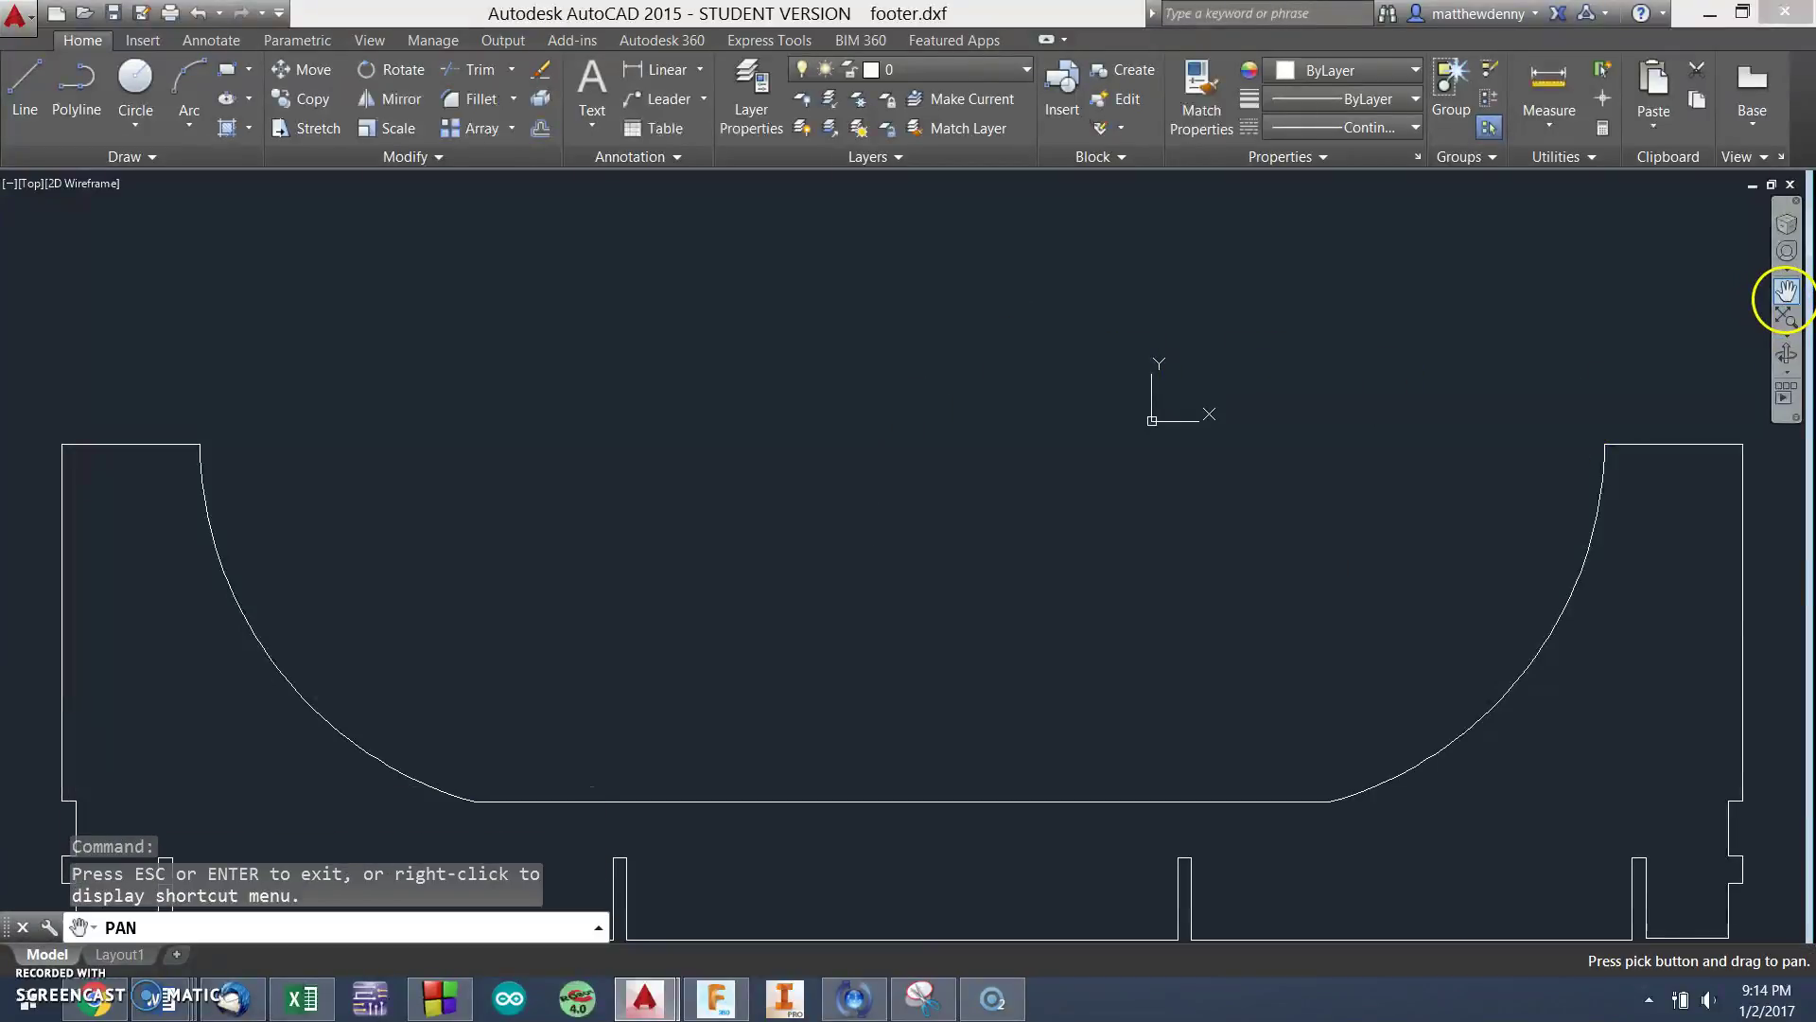
drag(1180, 654, 1174, 514)
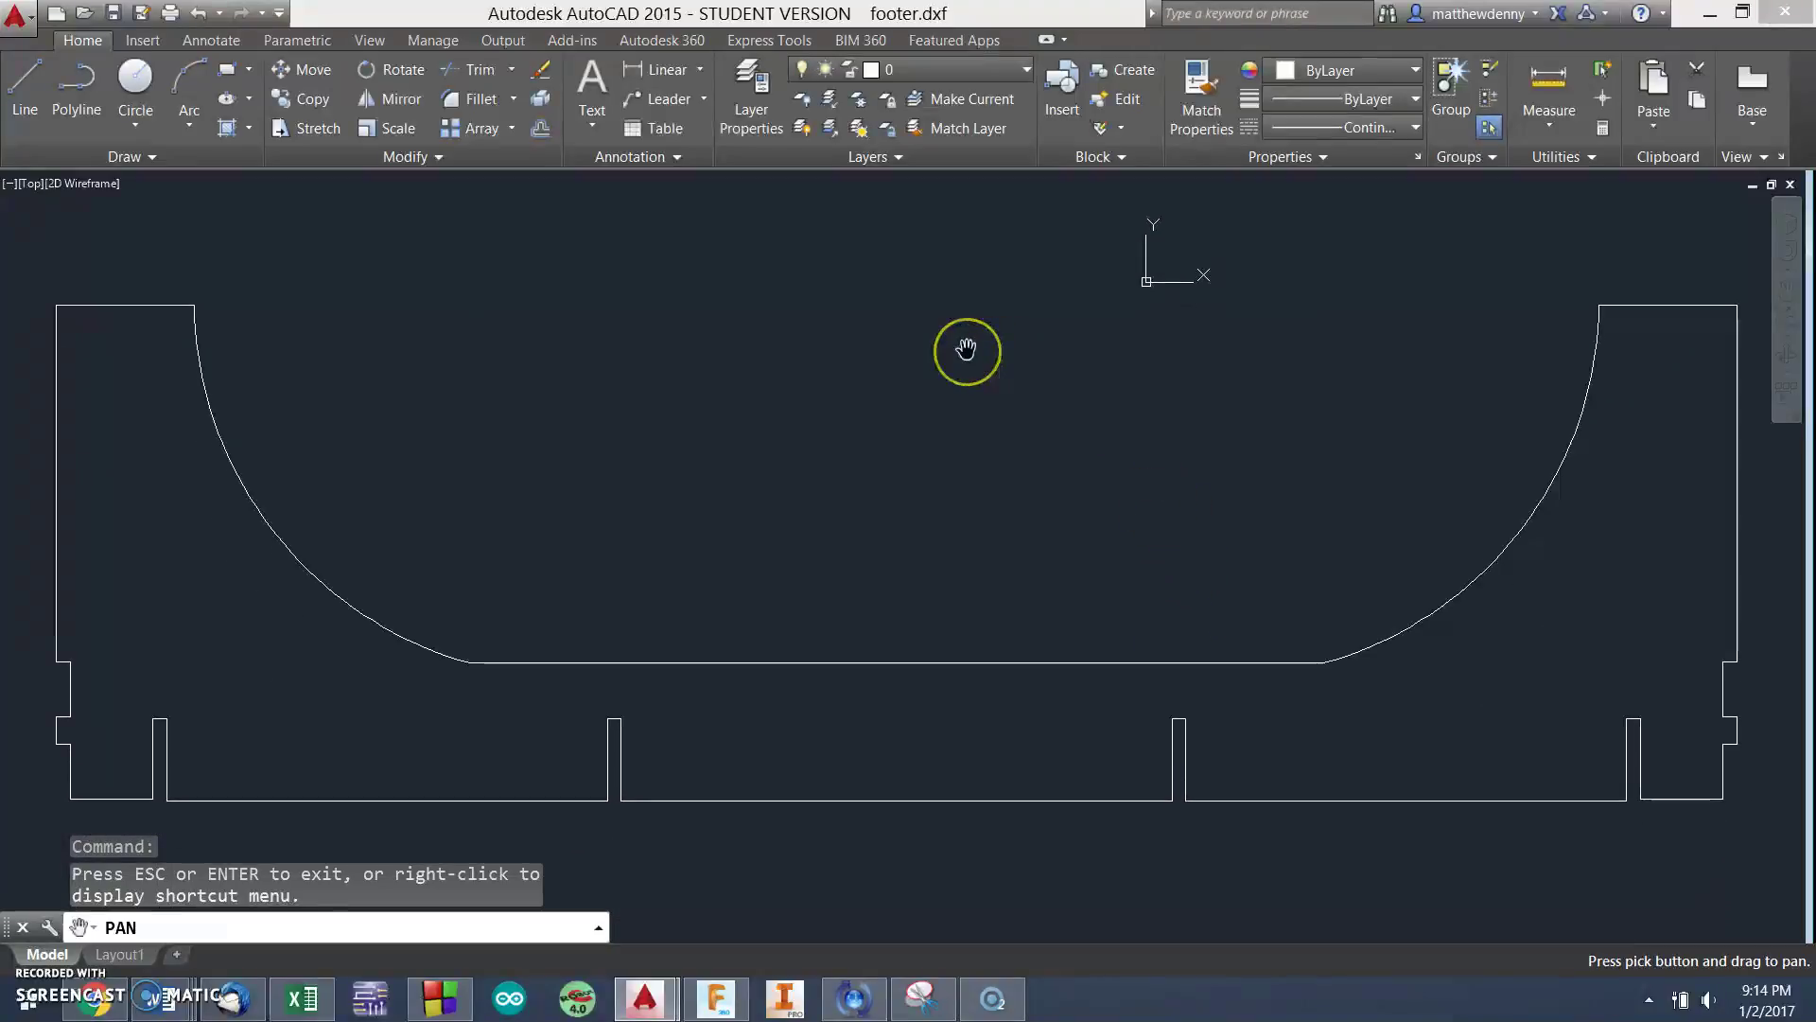
key(Escape)
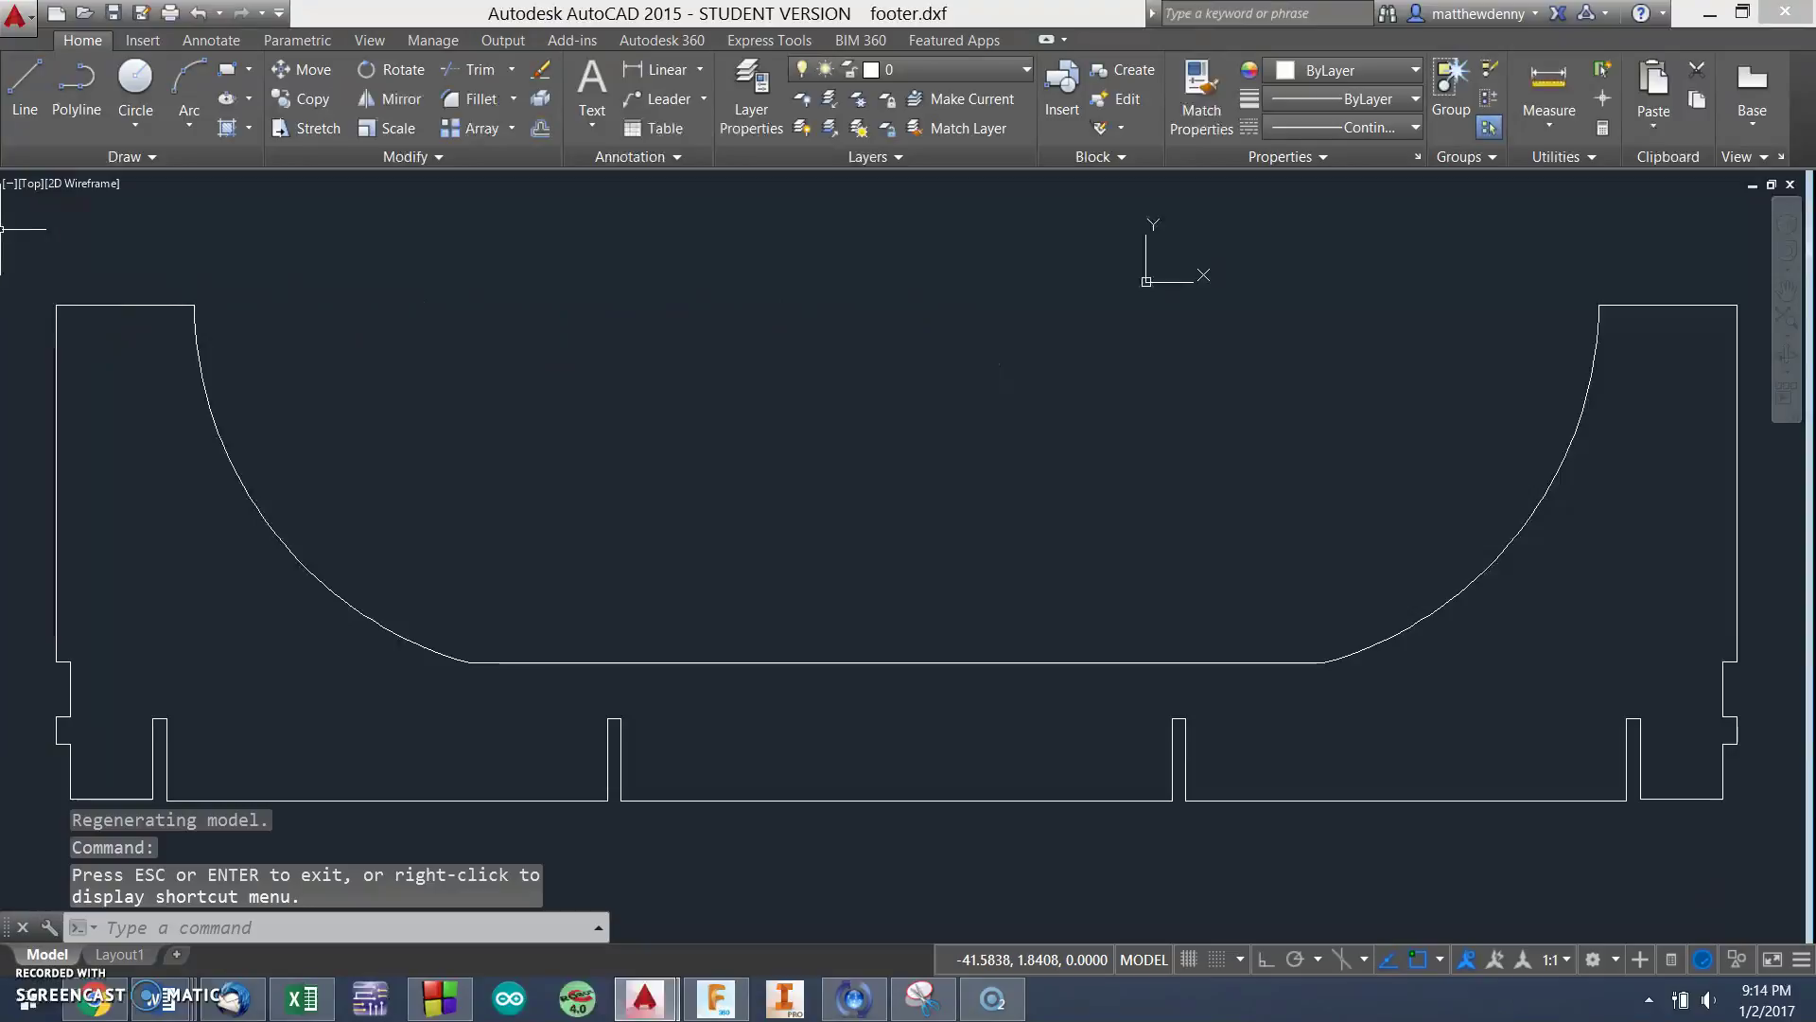
click(32, 241)
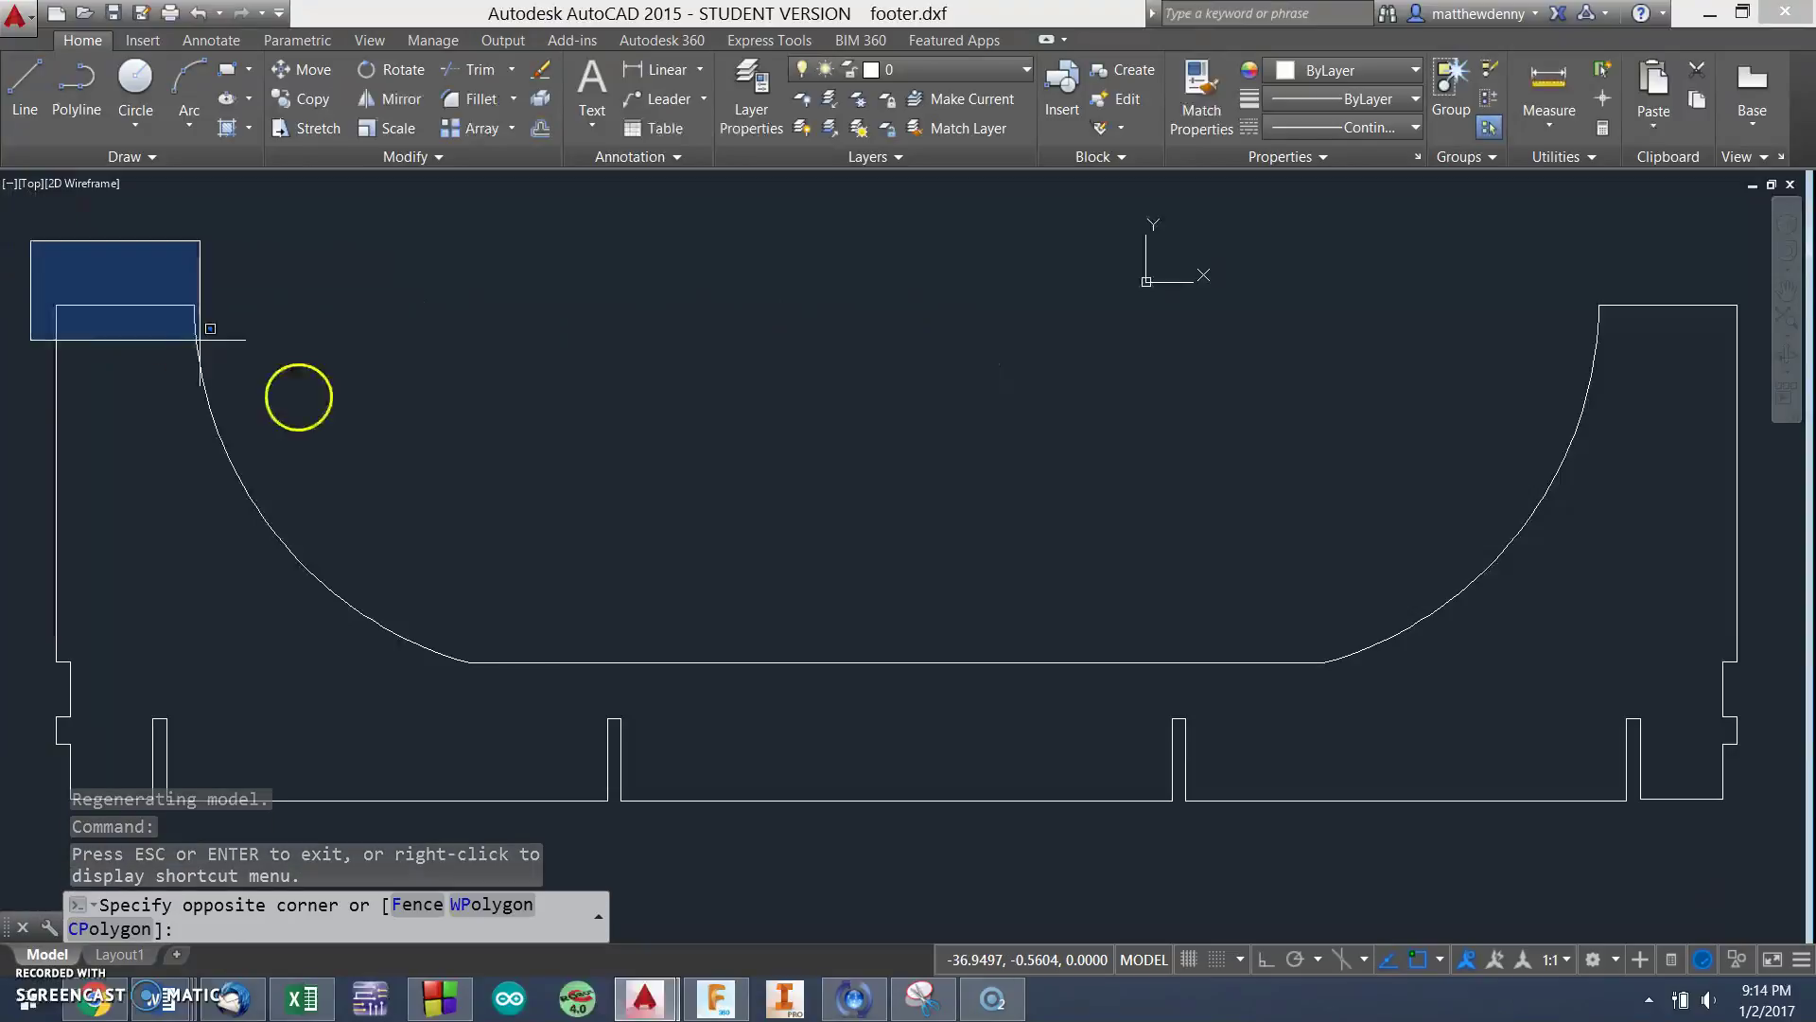
click(1765, 814)
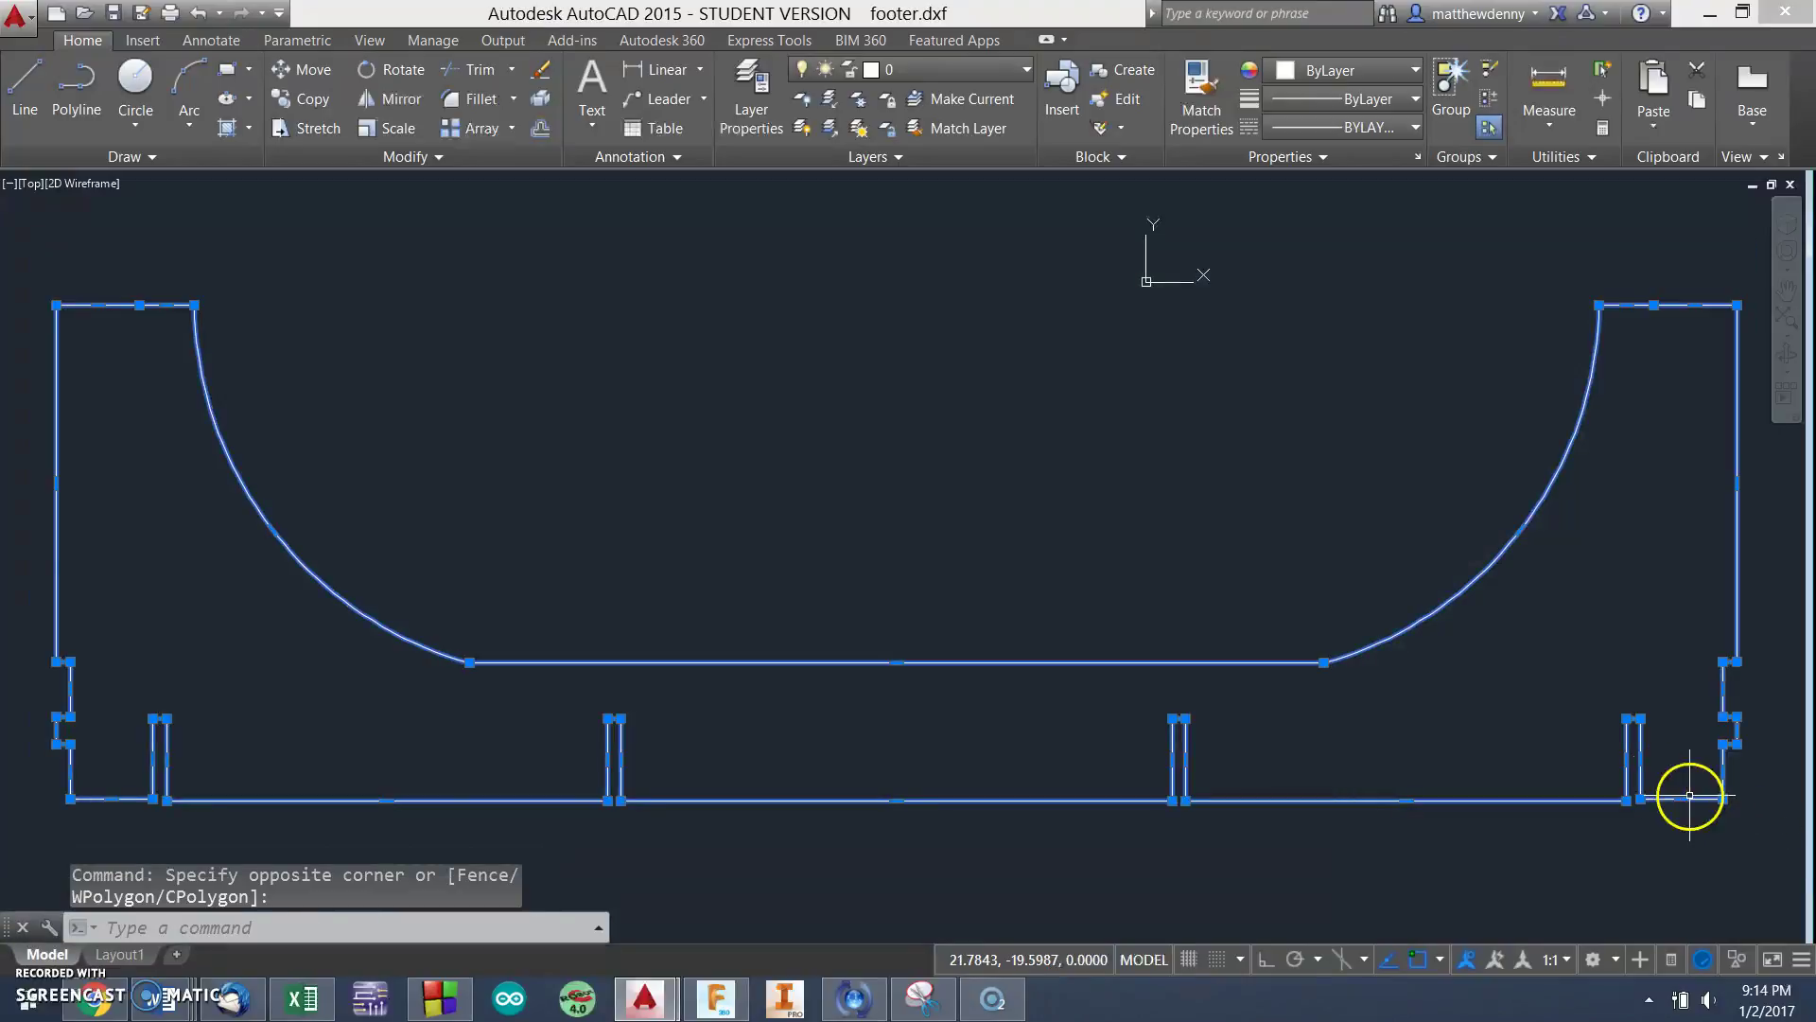
right_click(1275, 540)
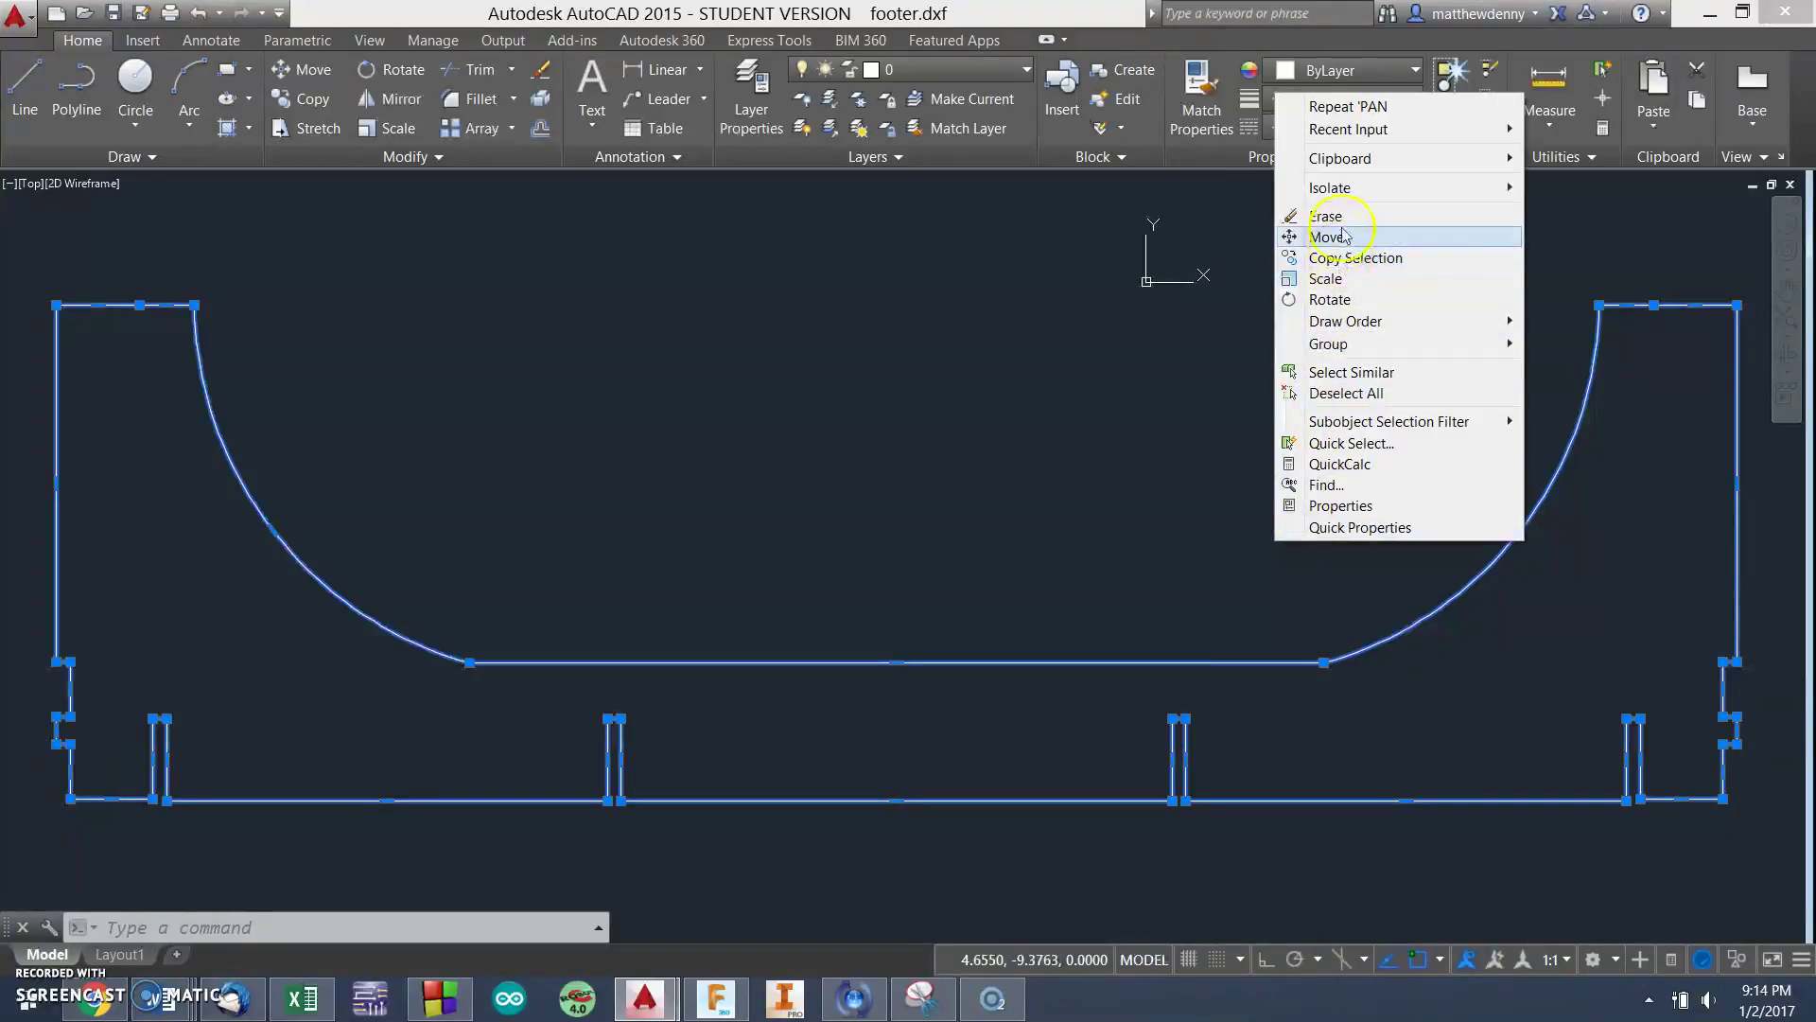
click(1353, 159)
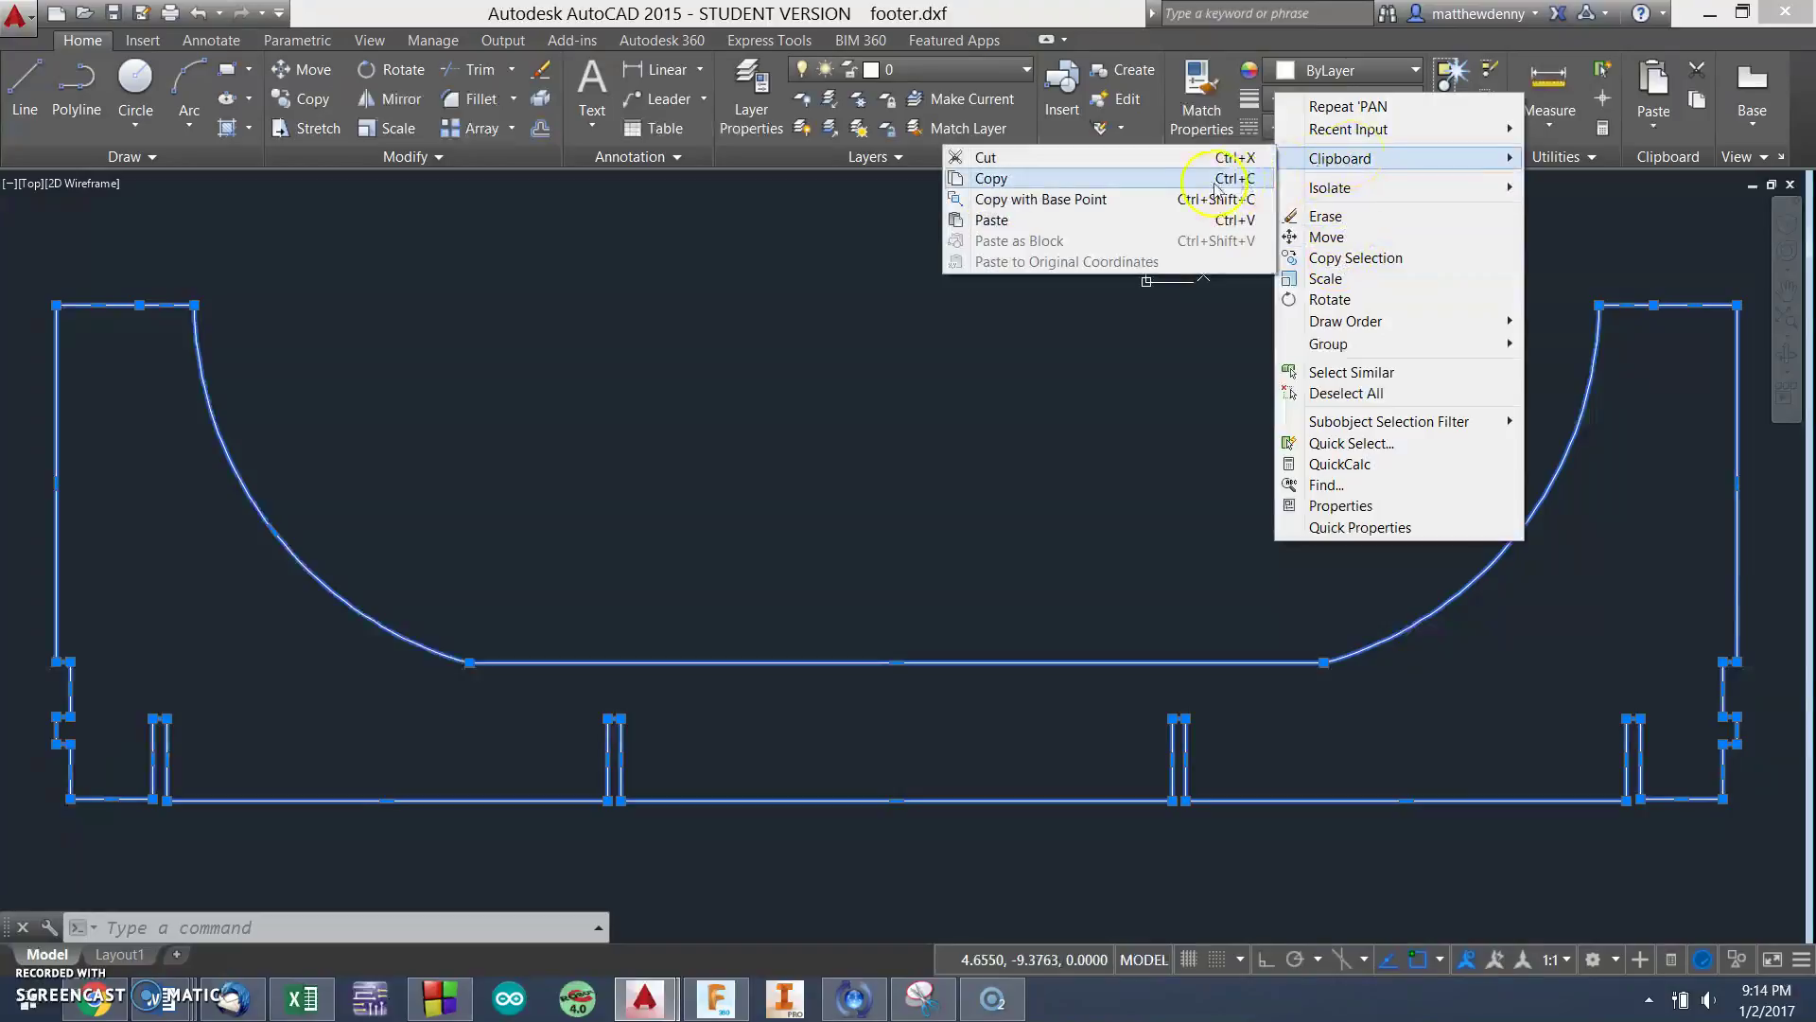
click(1044, 180)
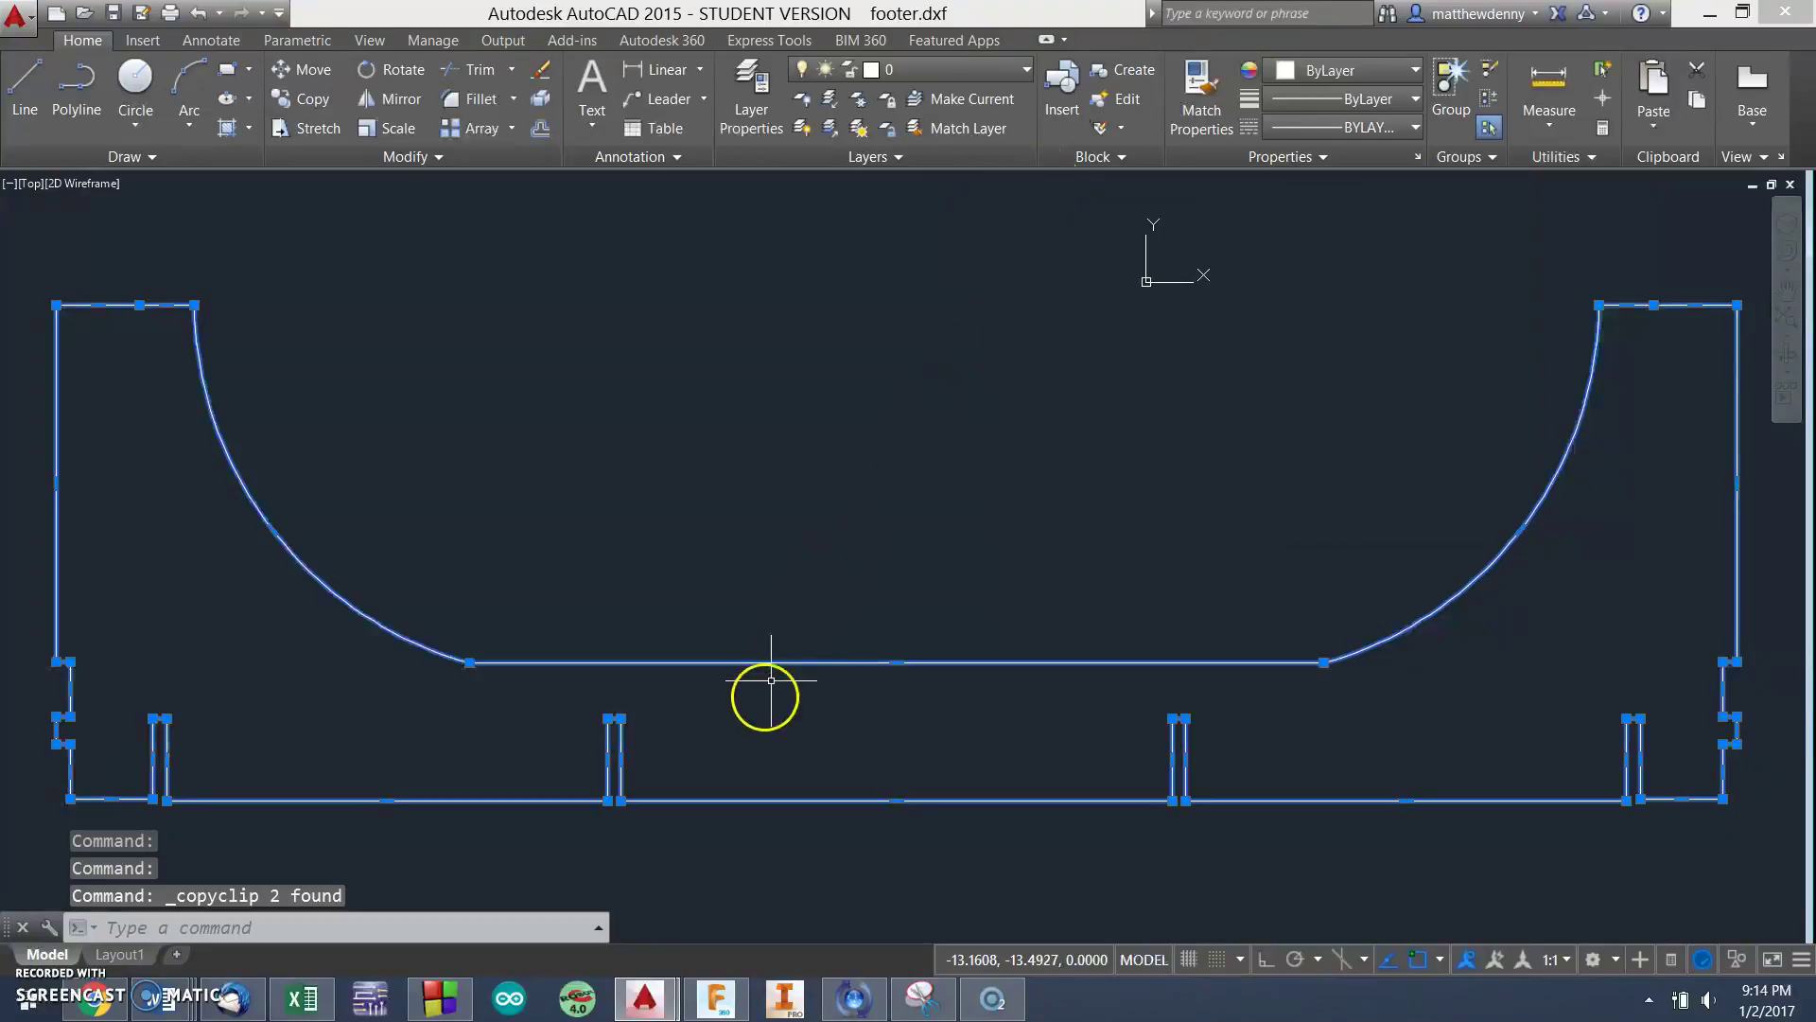
Step: Switch to Drawing1.dwg and paste the foot outline just to the right of the red square
click(660, 1010)
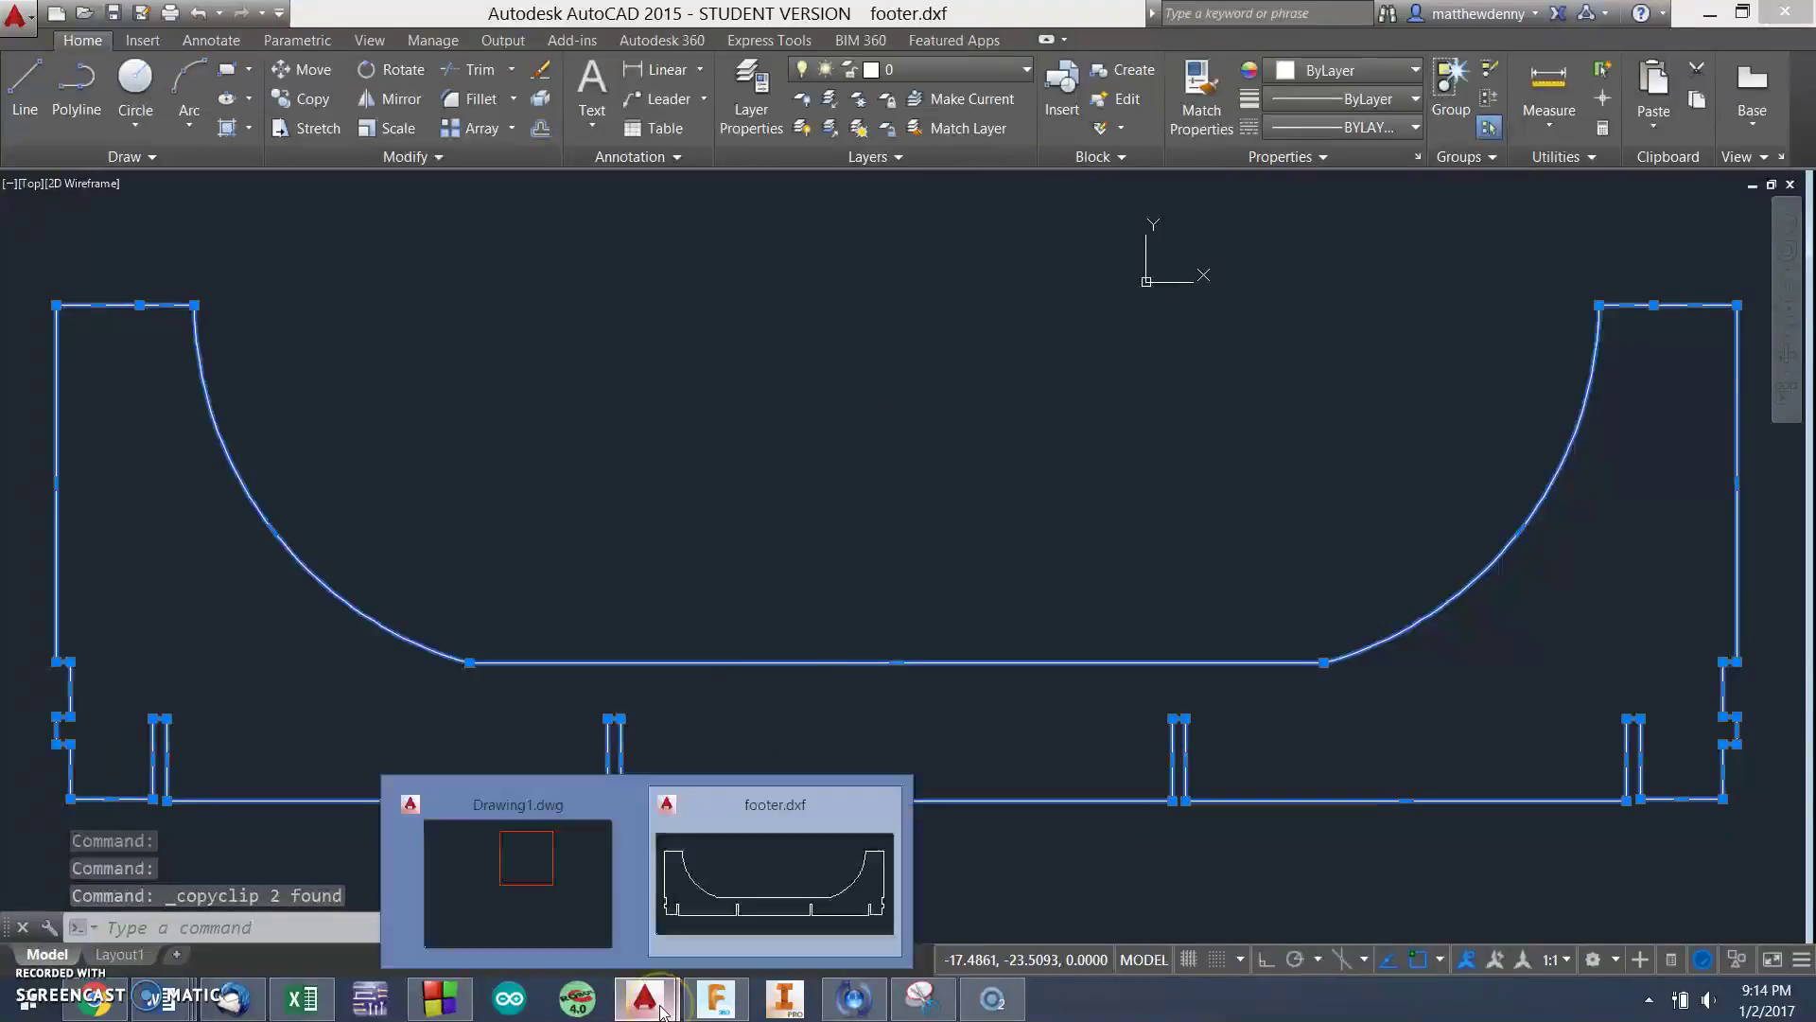
click(566, 882)
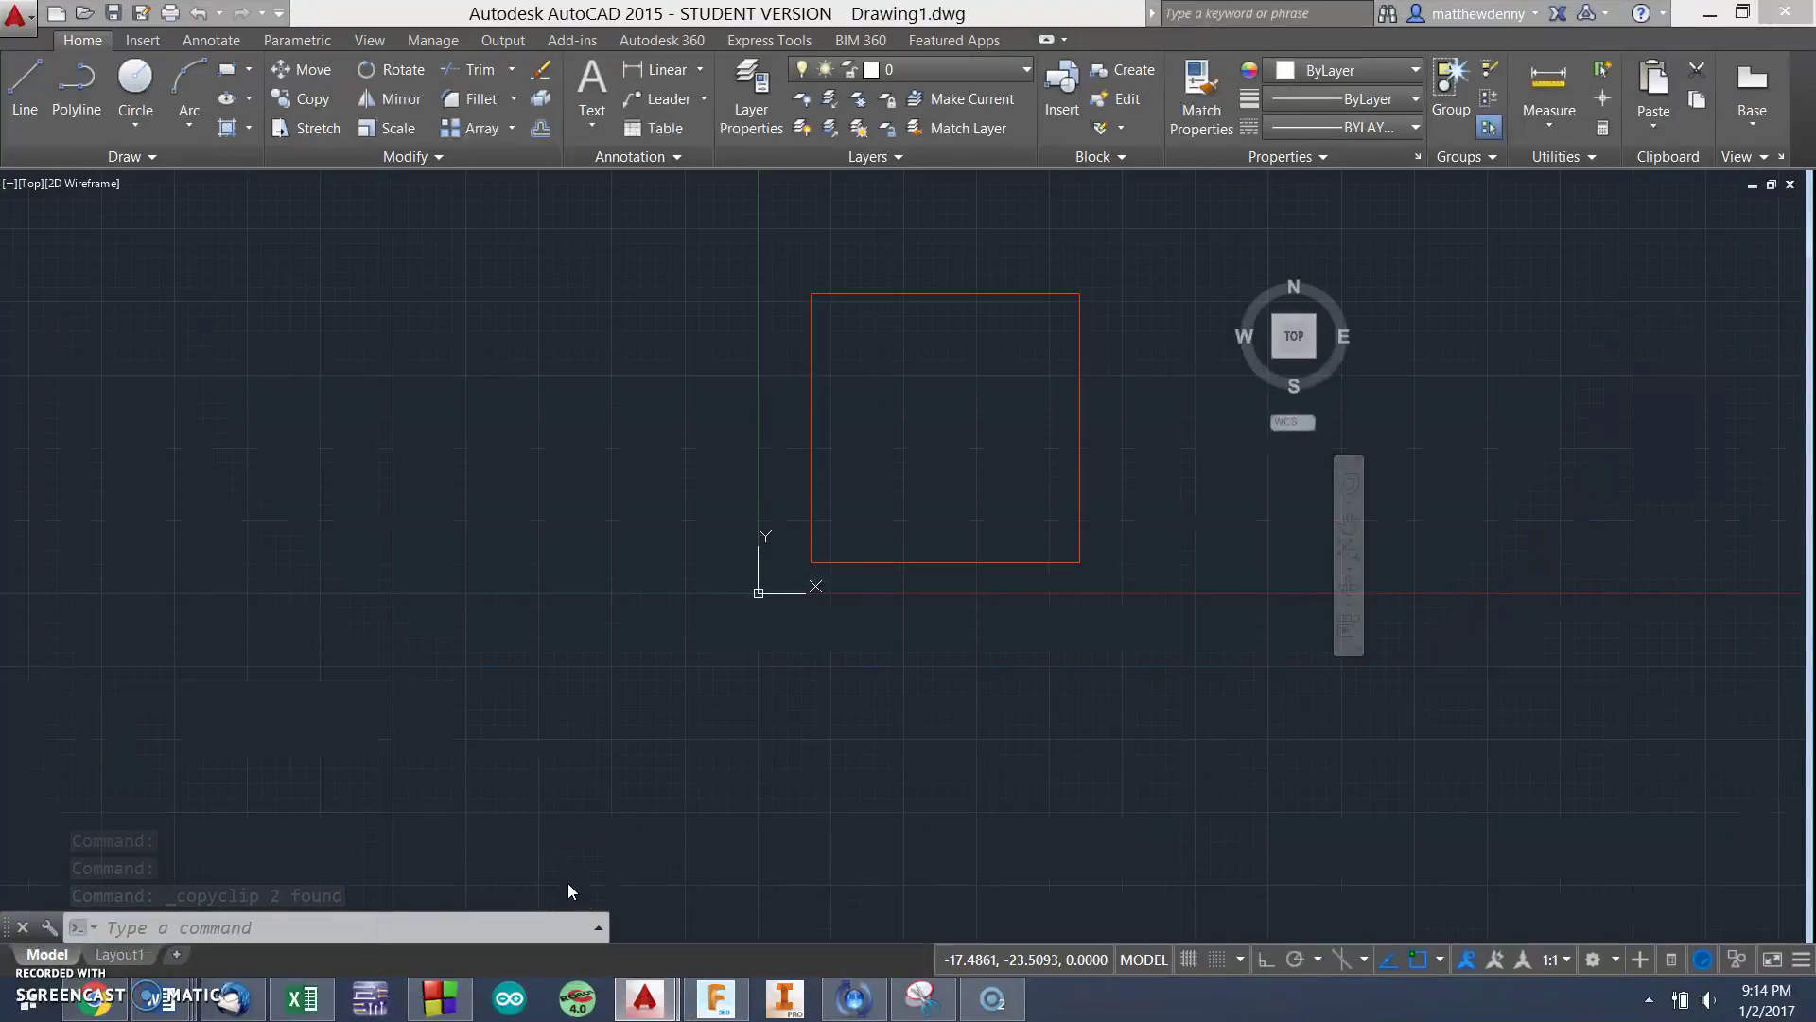
right_click(881, 371)
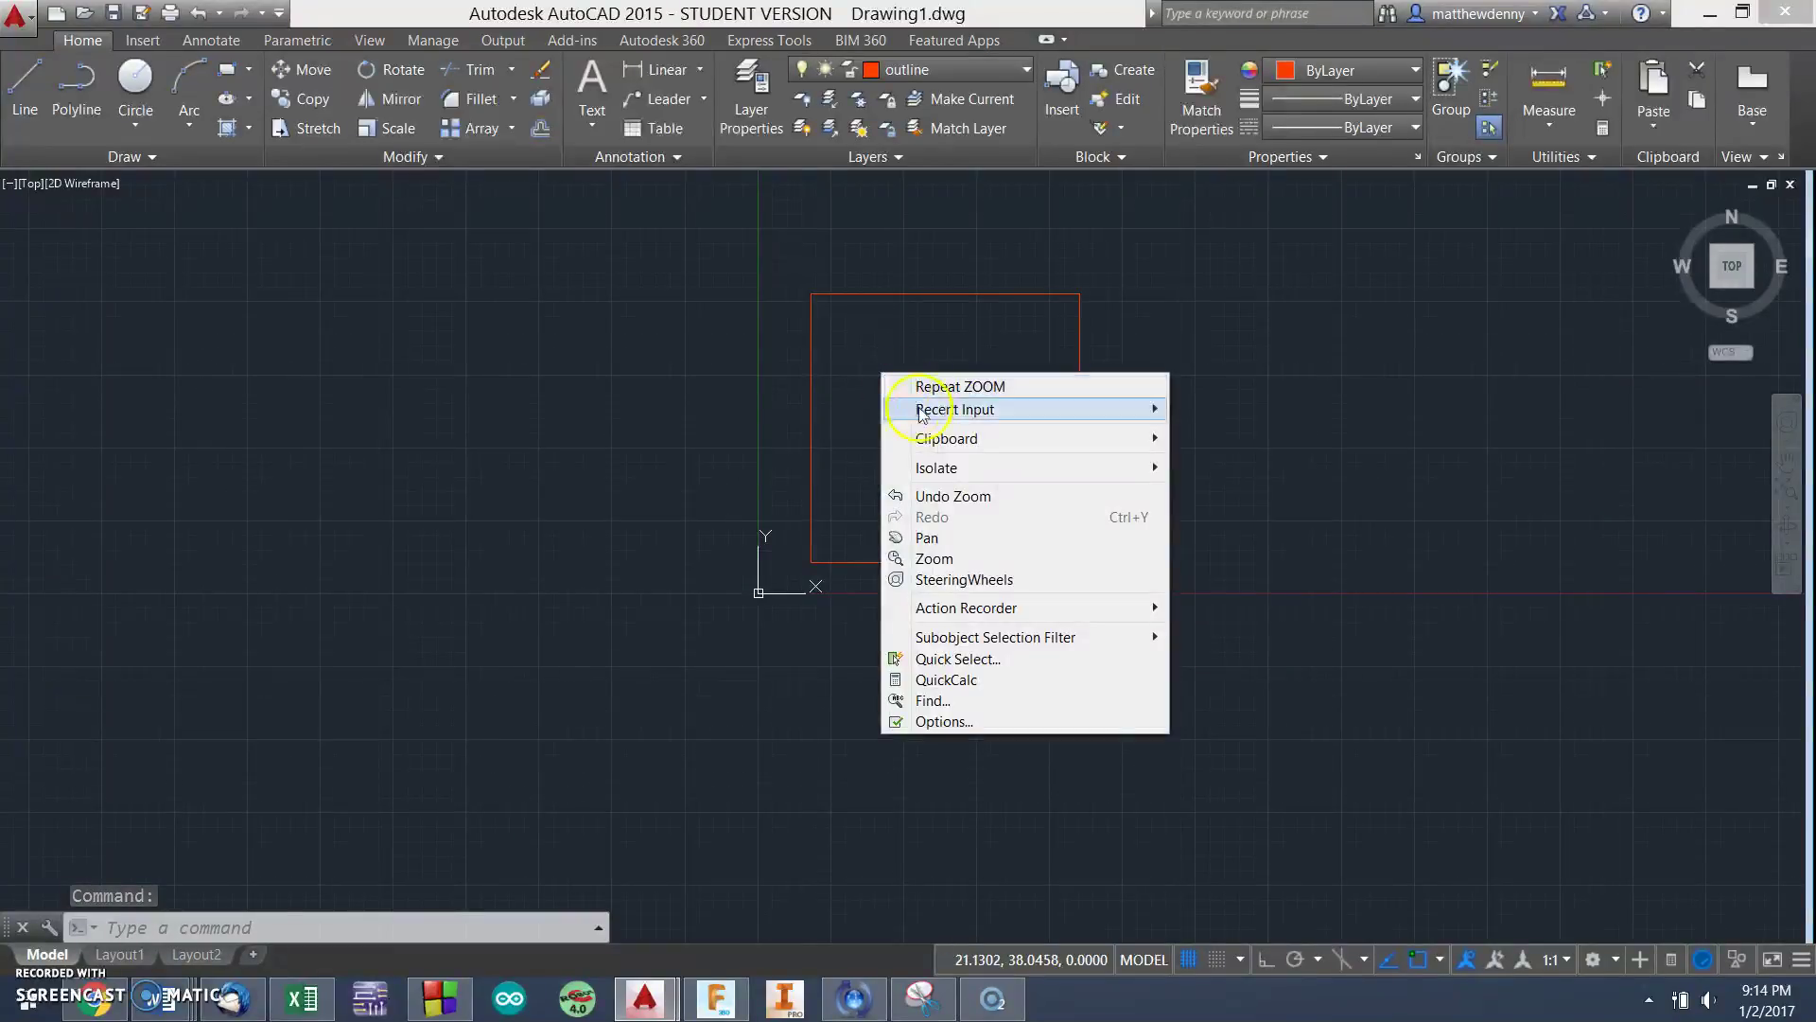
mouse_move(949, 440)
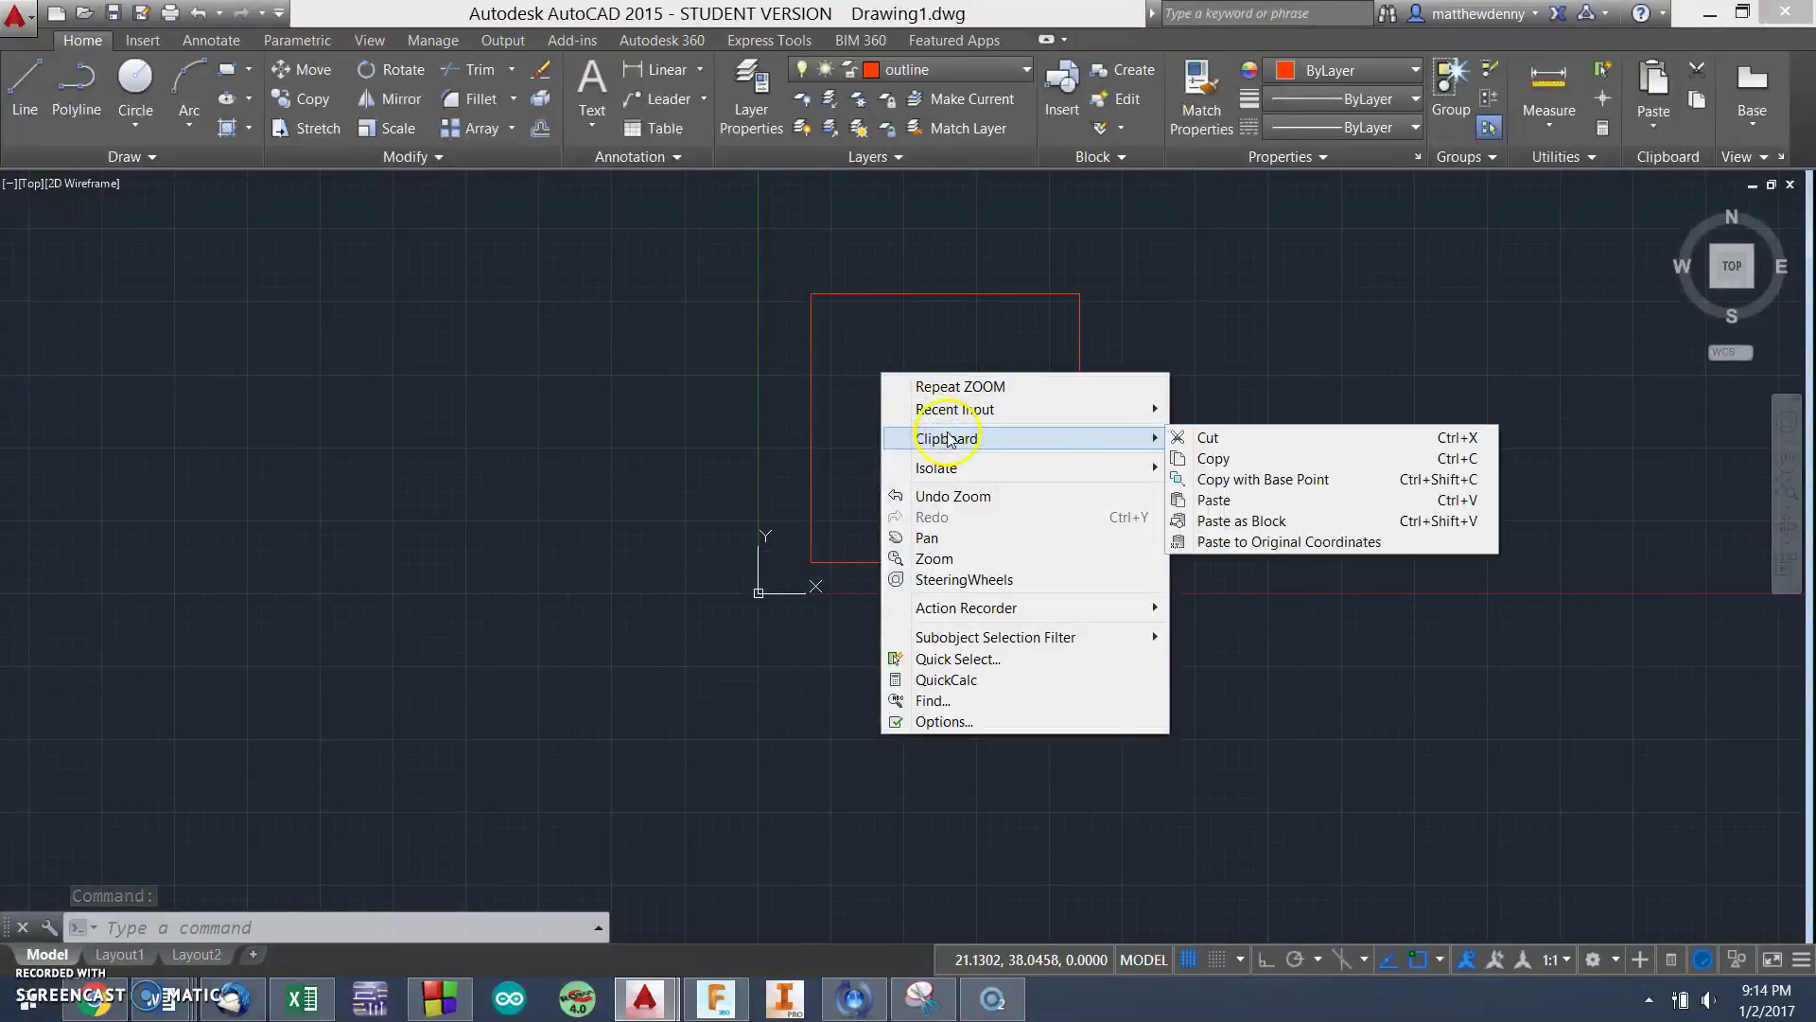
click(1226, 502)
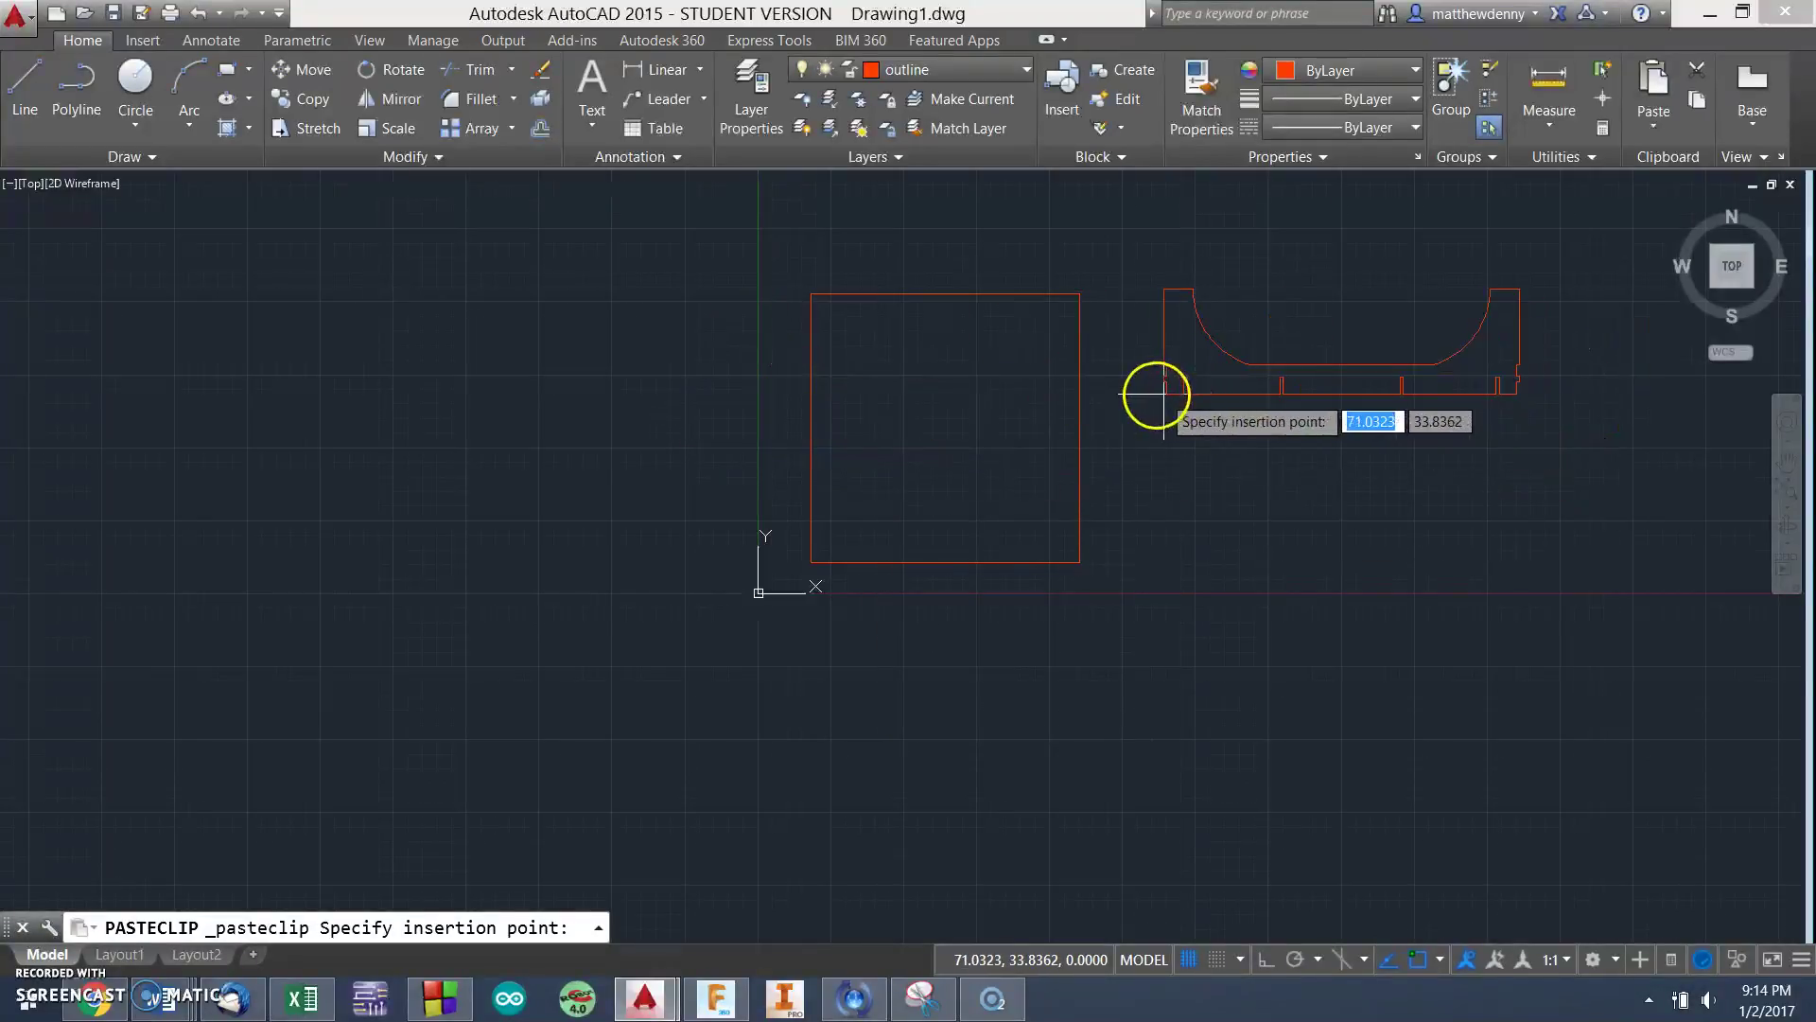
click(1156, 393)
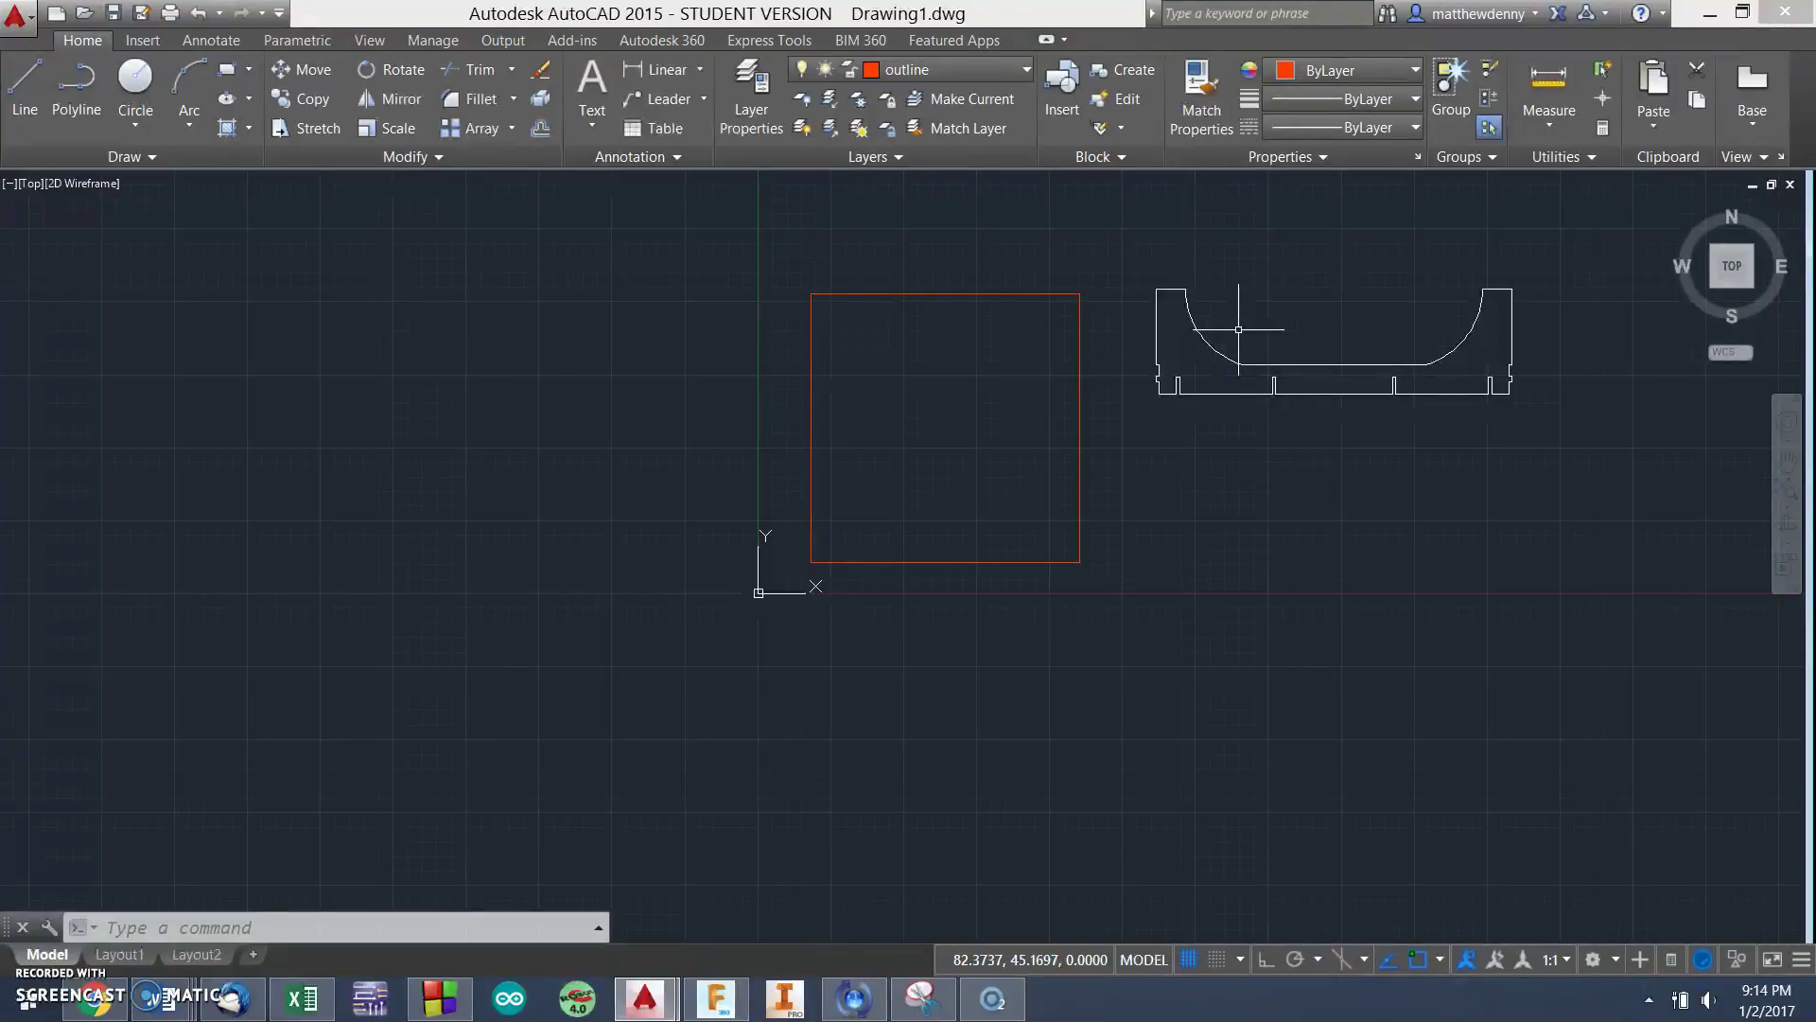
Step: Copy the pasted foot outline once, placing the duplicate directly below the original without overlap
mouse_move(1143, 267)
mouse_down()
mouse_move(1609, 410)
mouse_move(1413, 189)
mouse_up()
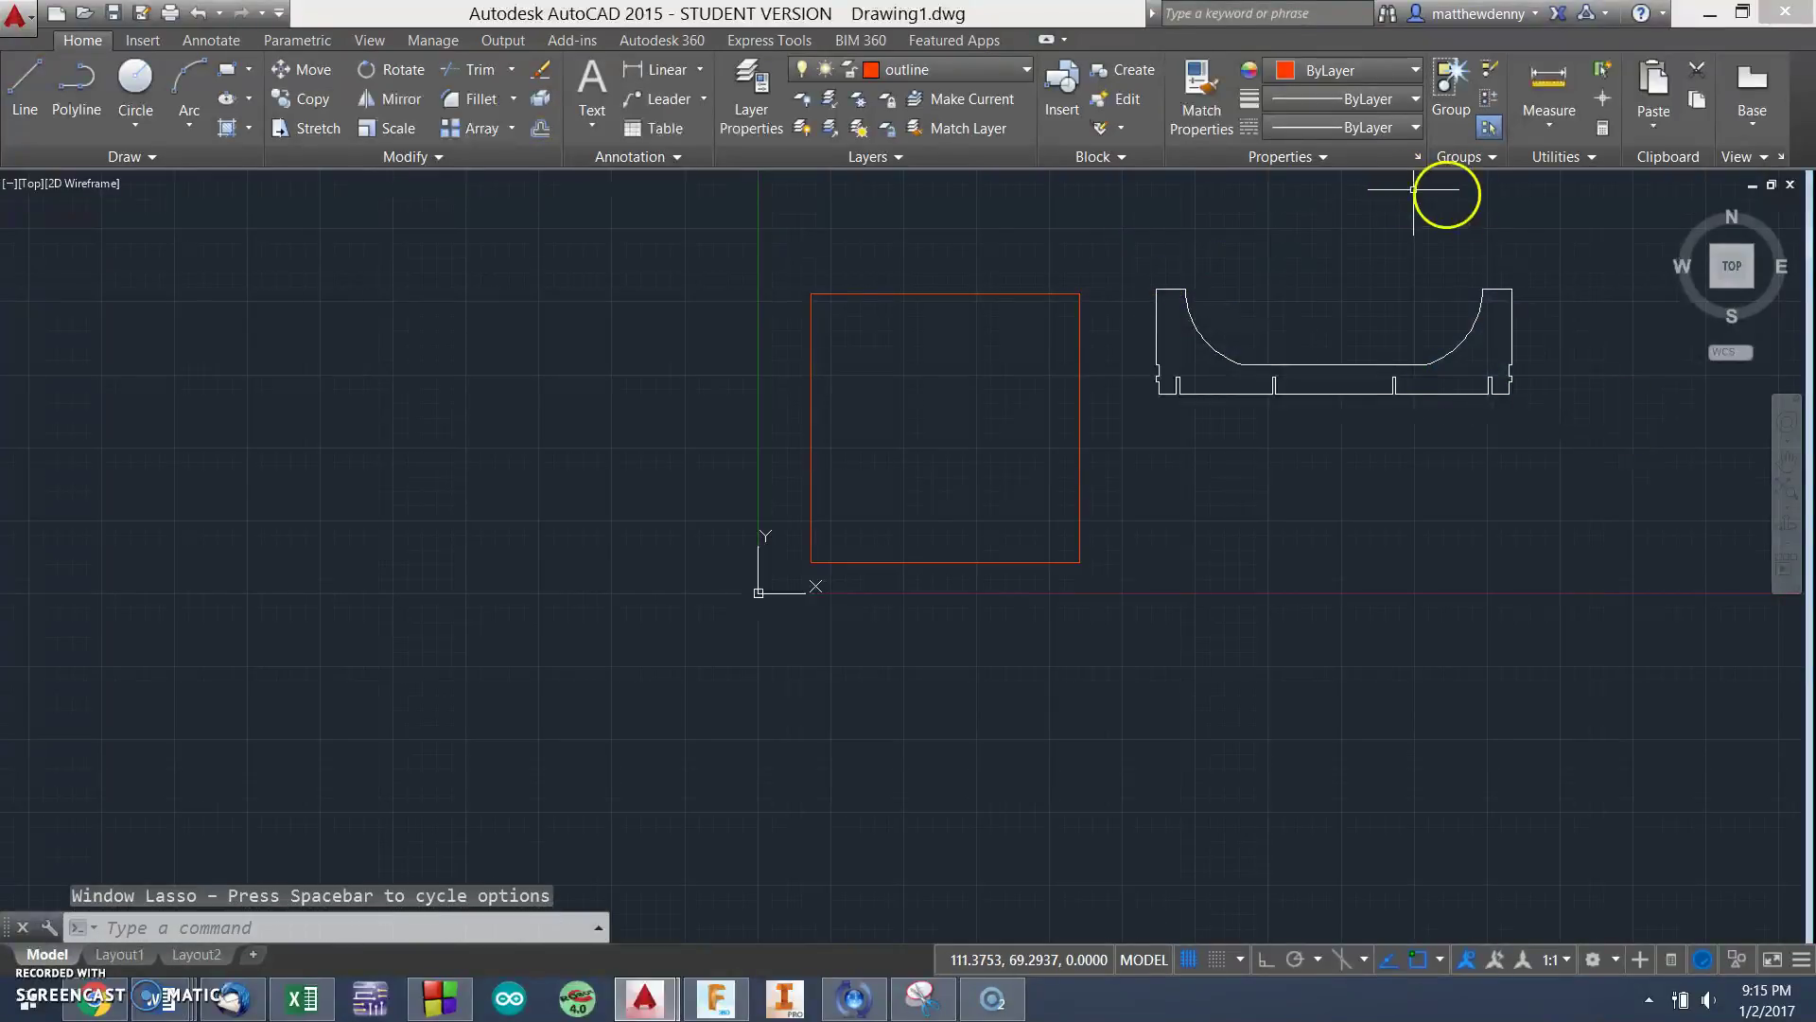
click(1554, 225)
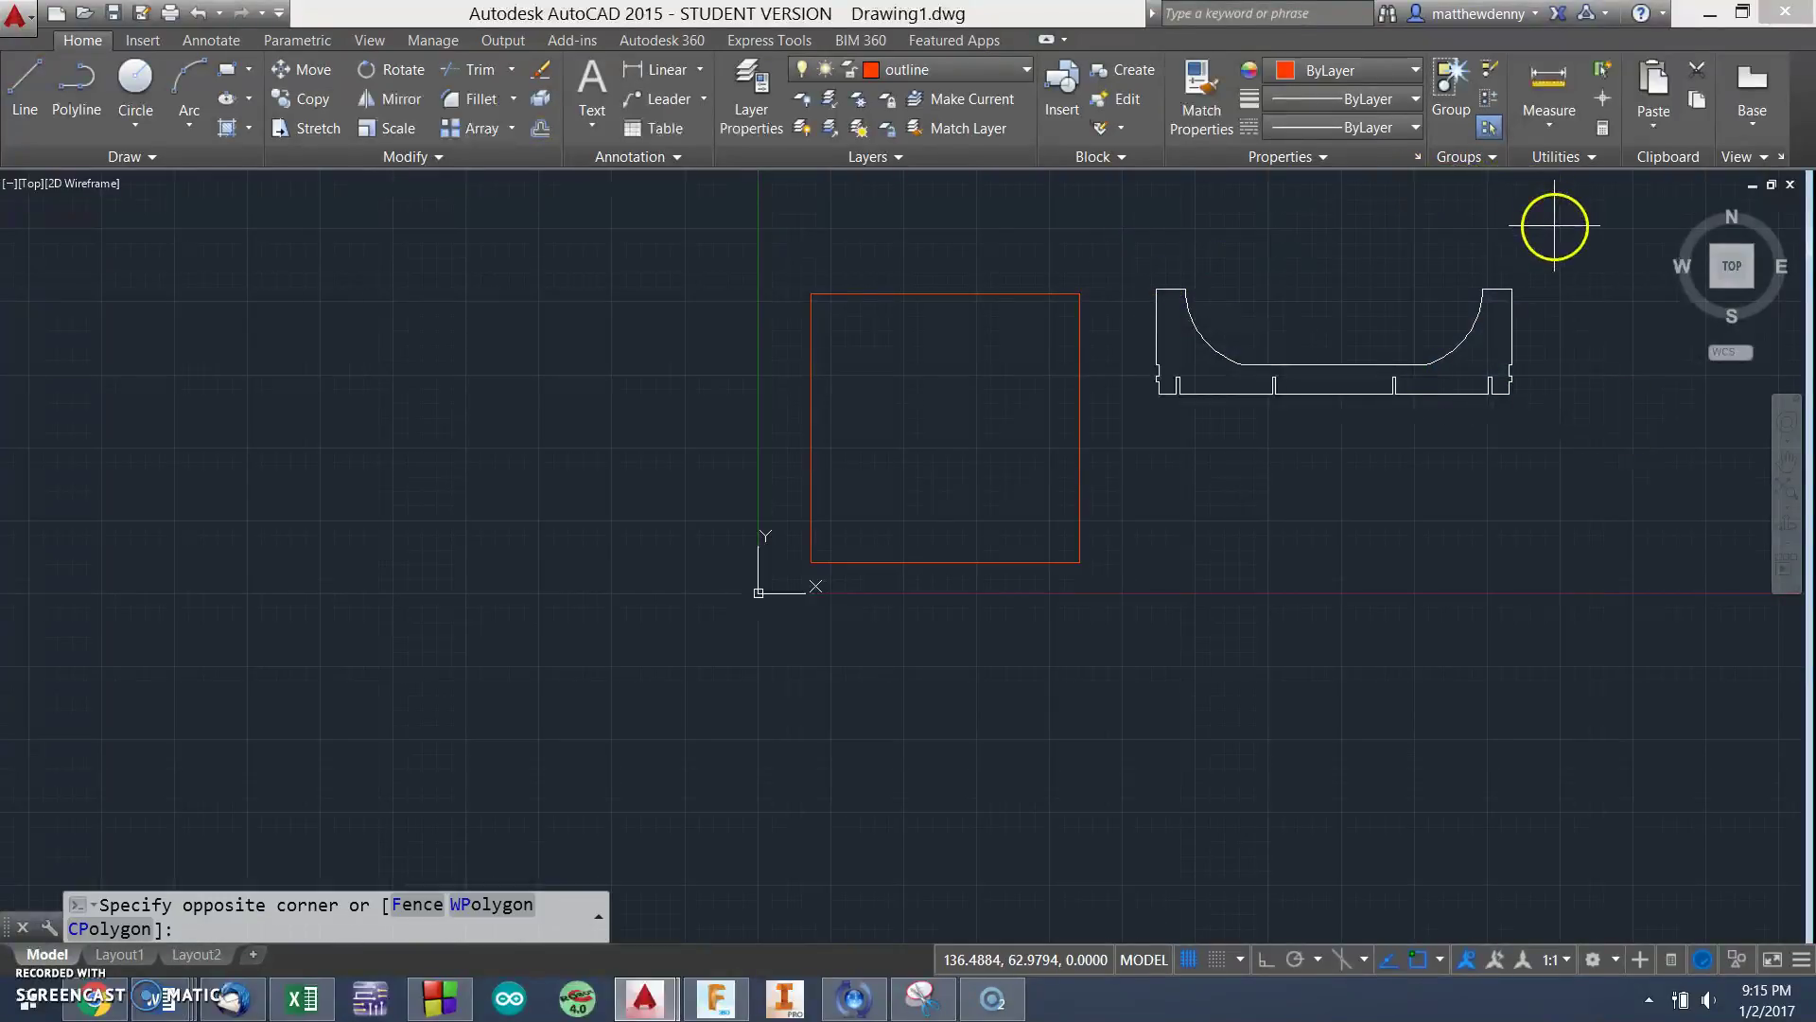
click(1103, 429)
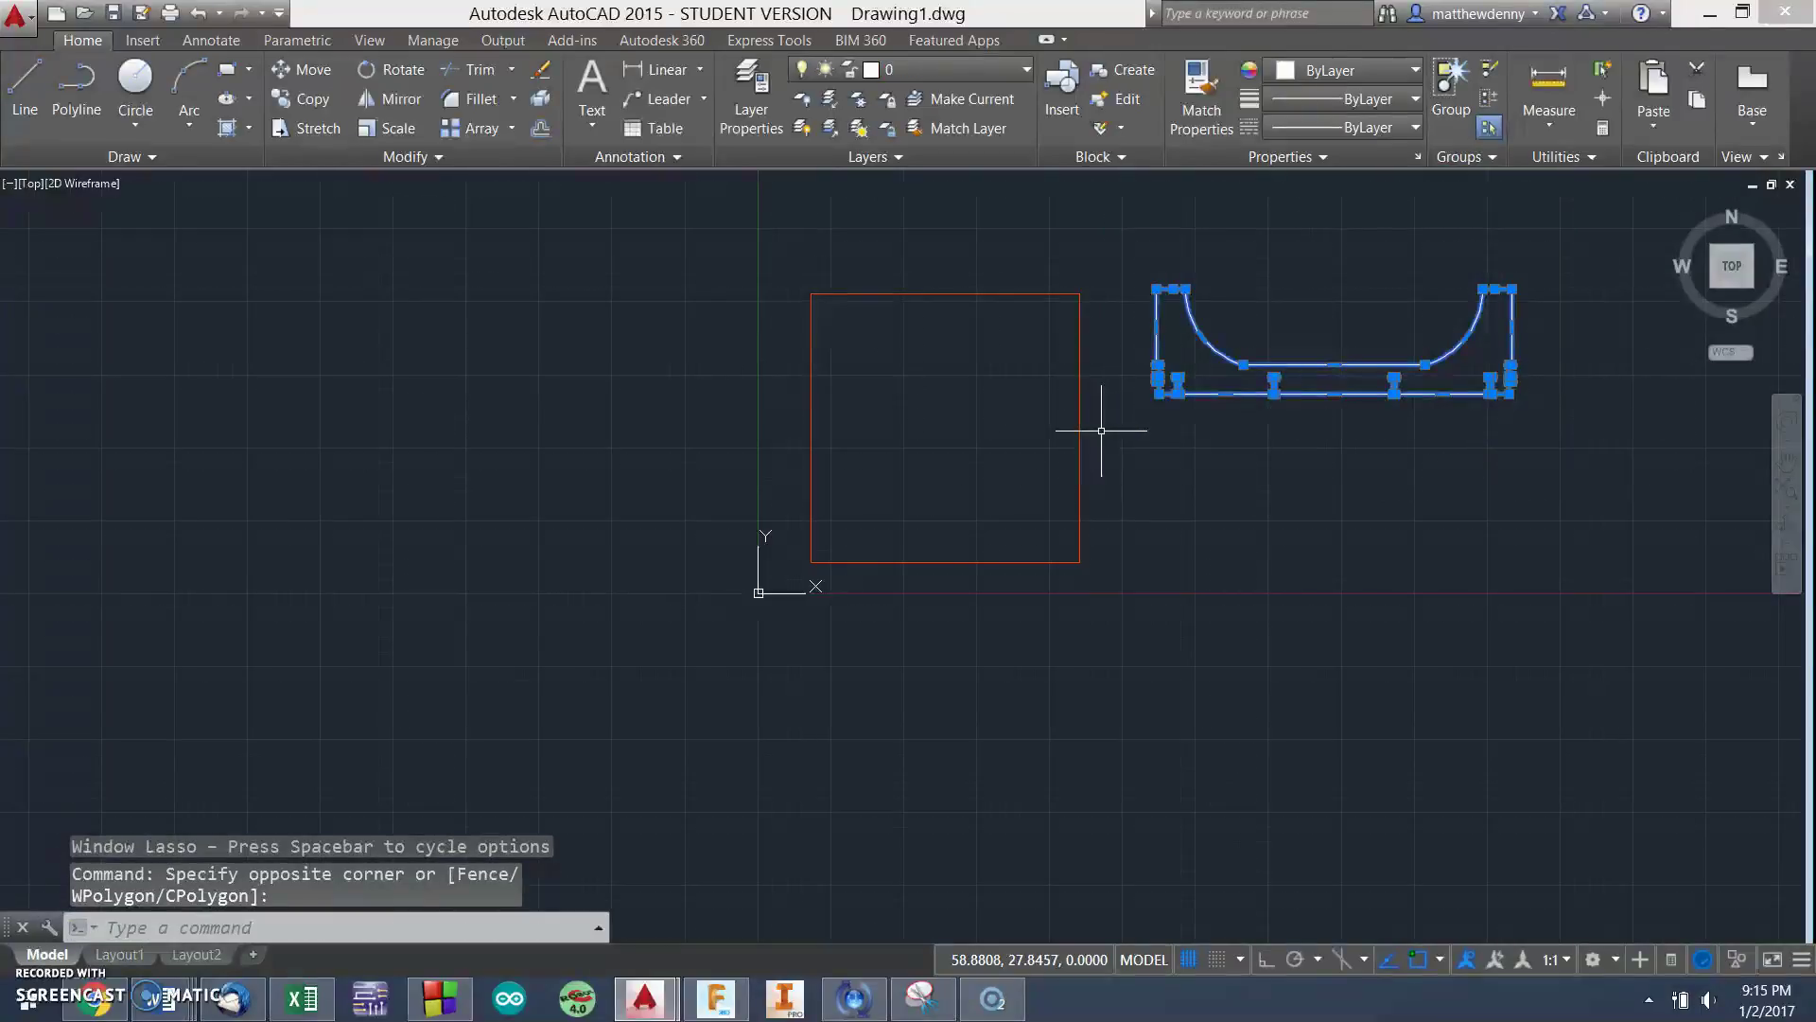
text(cop)
key(Return)
click(1107, 446)
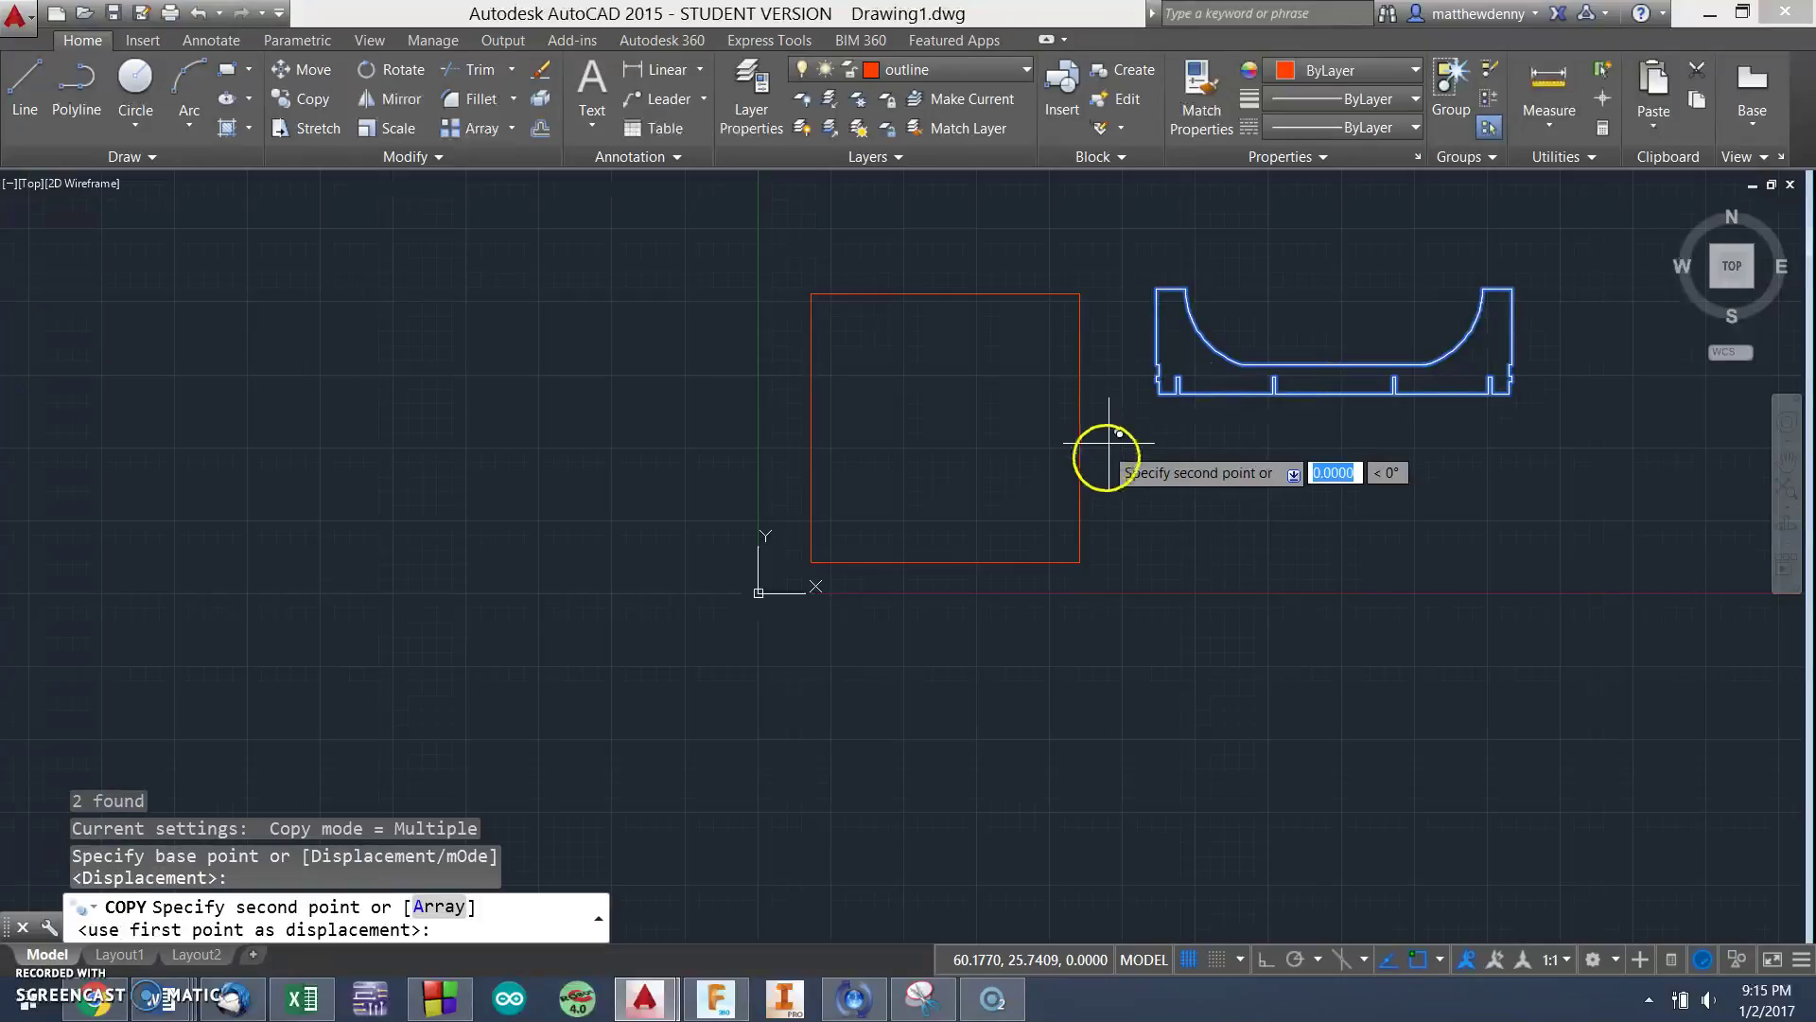
click(1108, 569)
key(Escape)
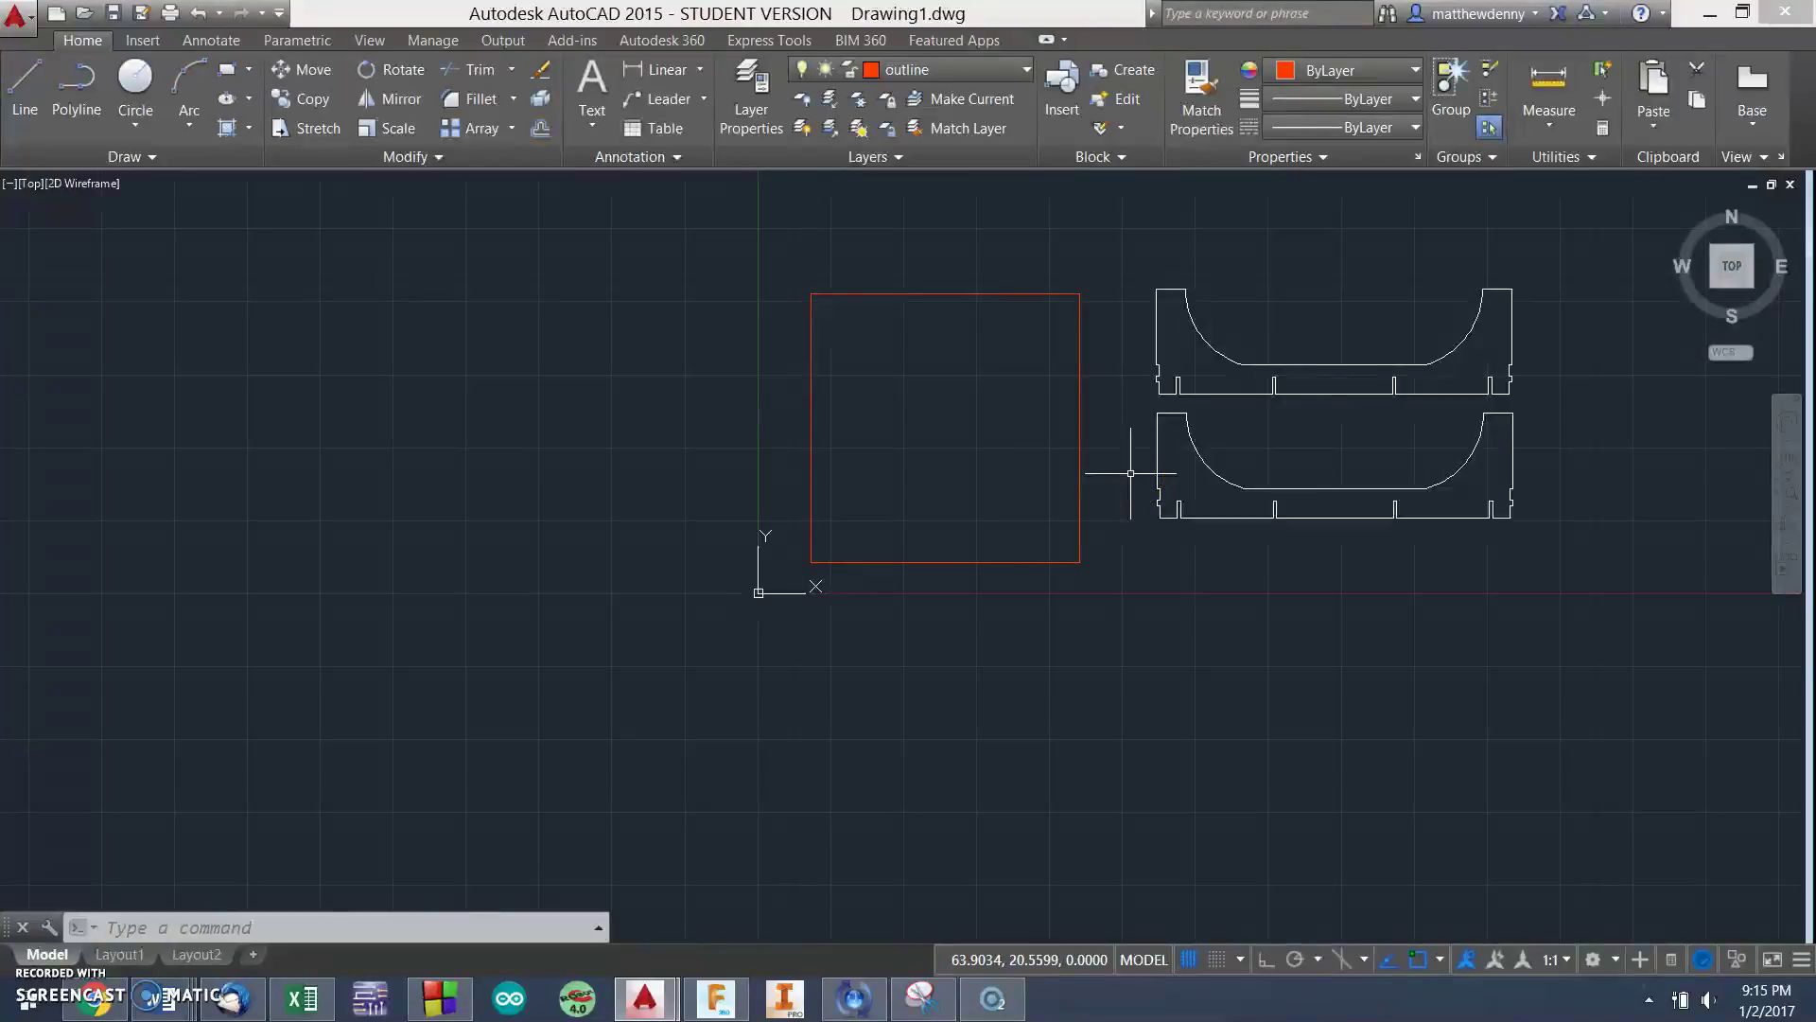
Step: Switch to Fusion 360, open the slat design from the Press Fit BedFrame project and expand its sketch list
click(729, 993)
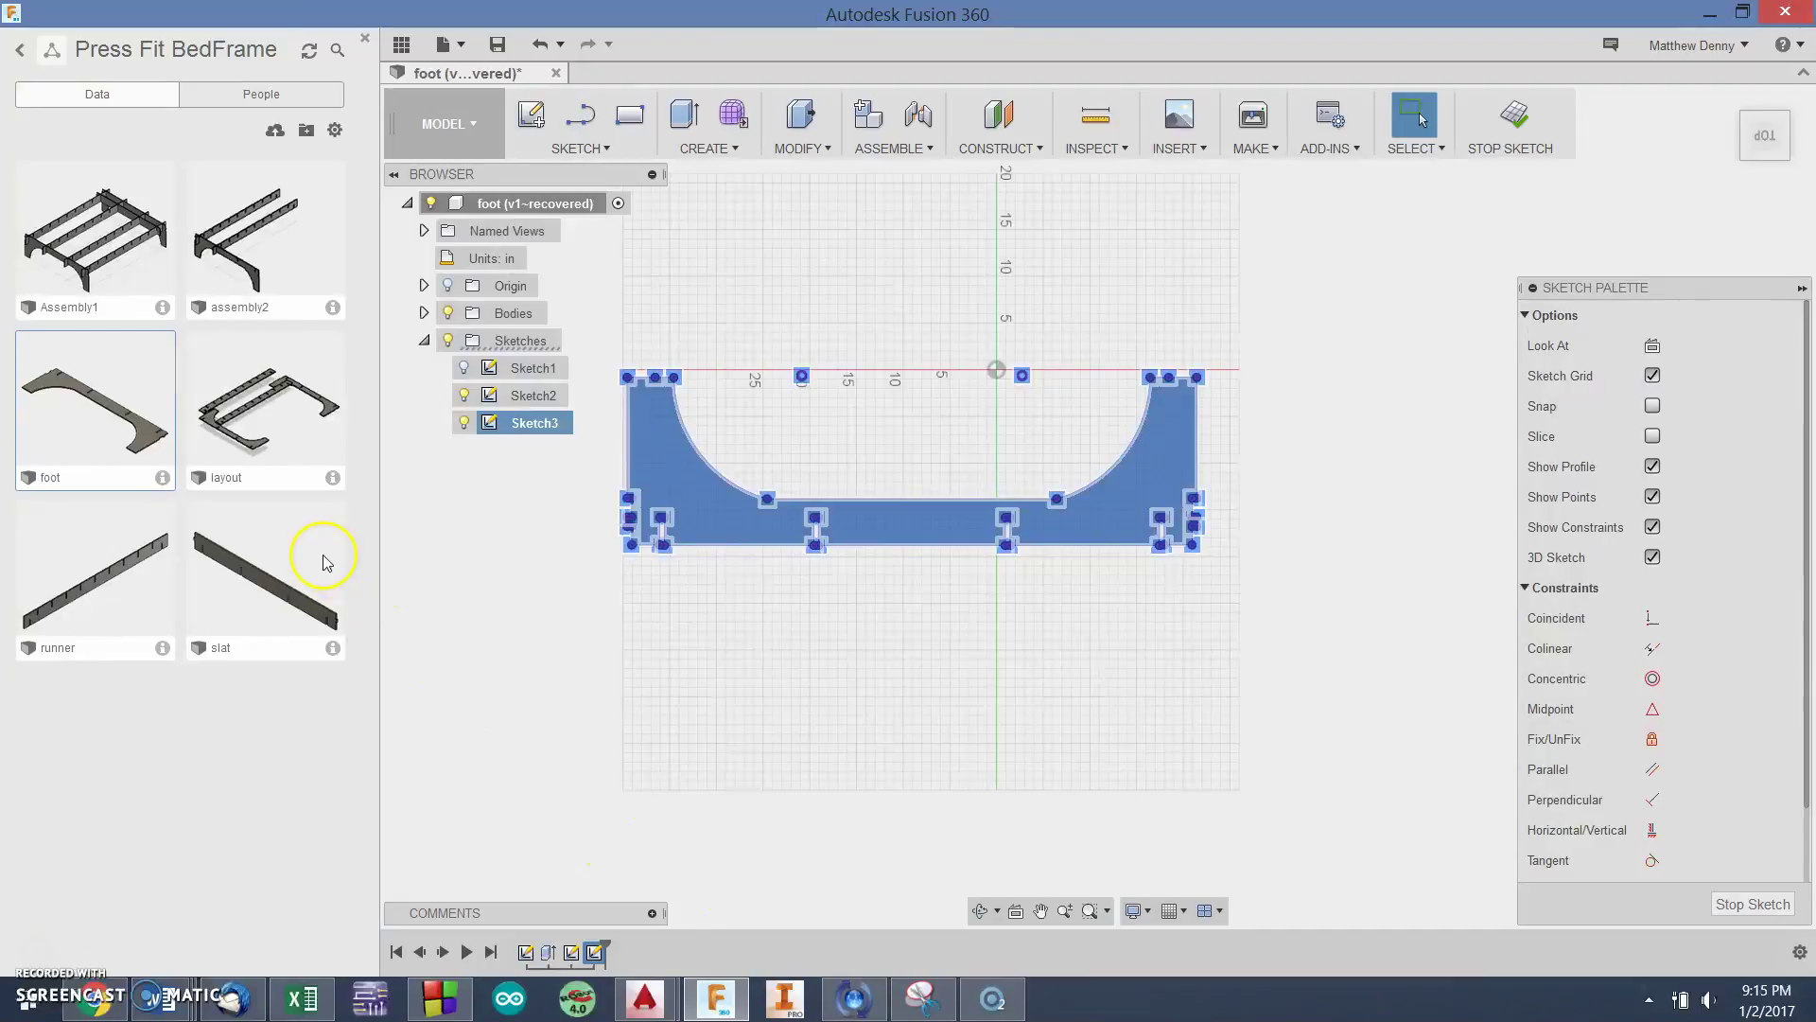
double_click(299, 569)
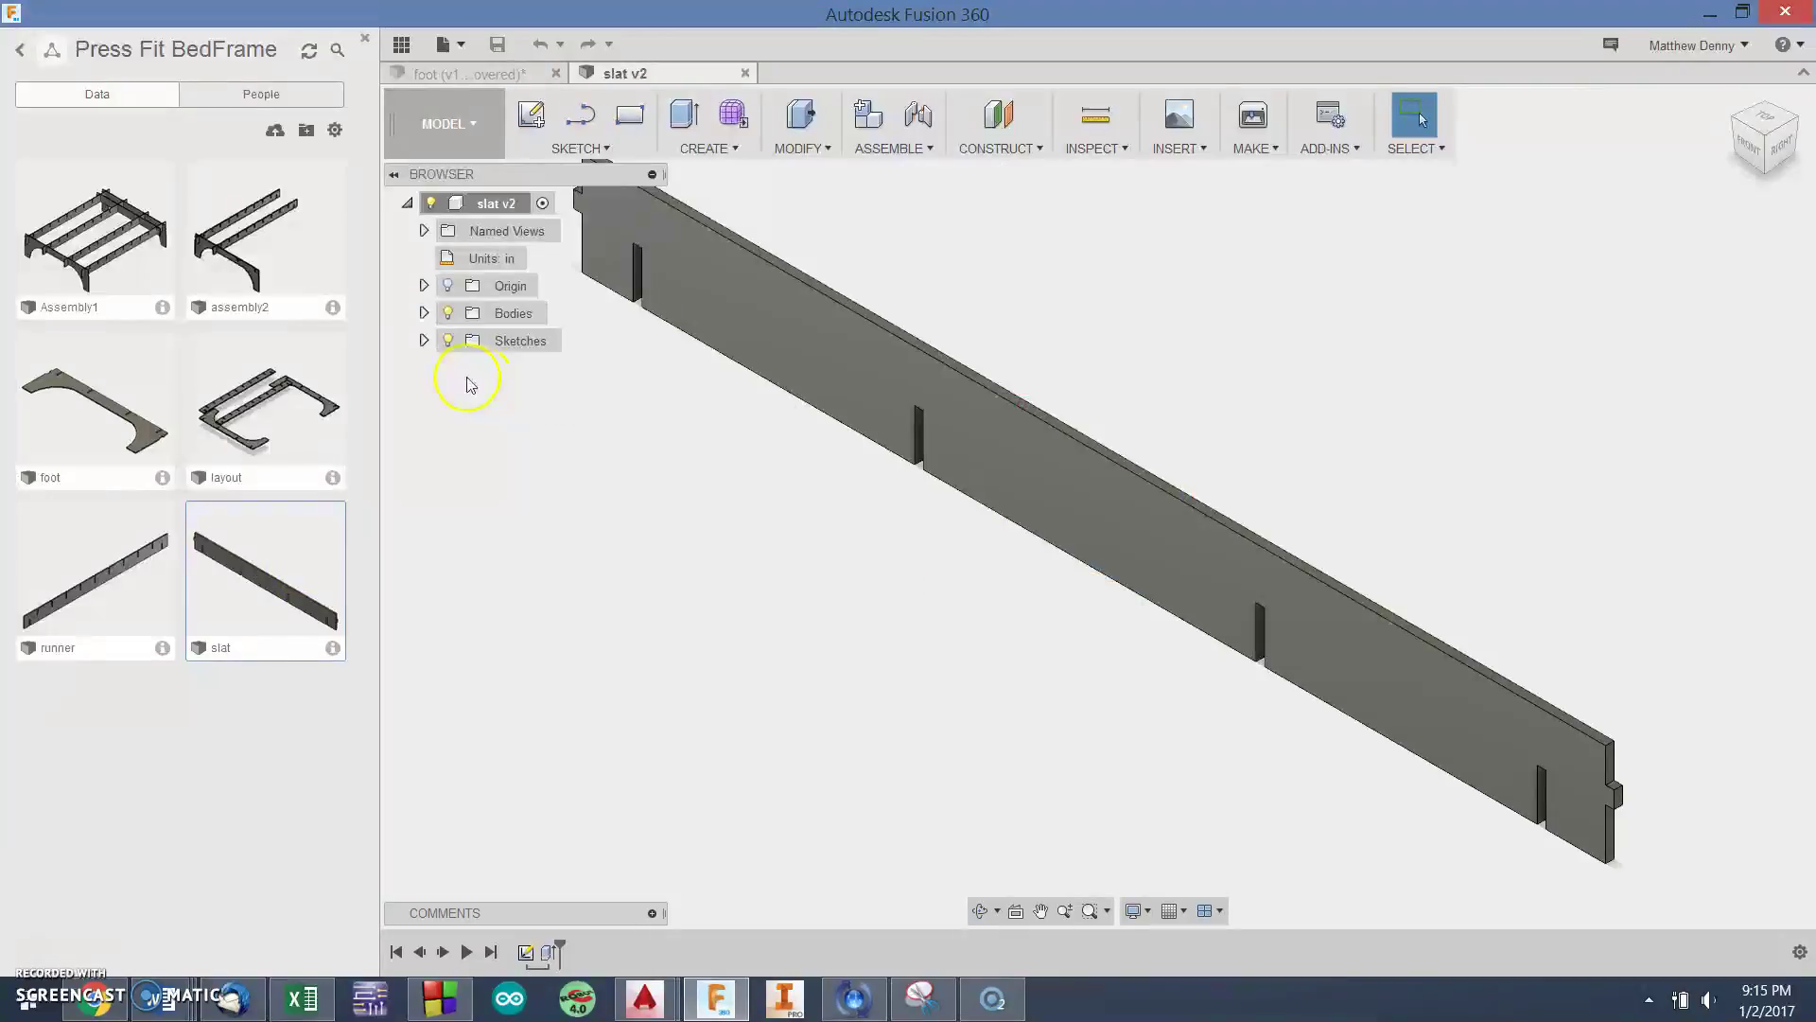
click(422, 341)
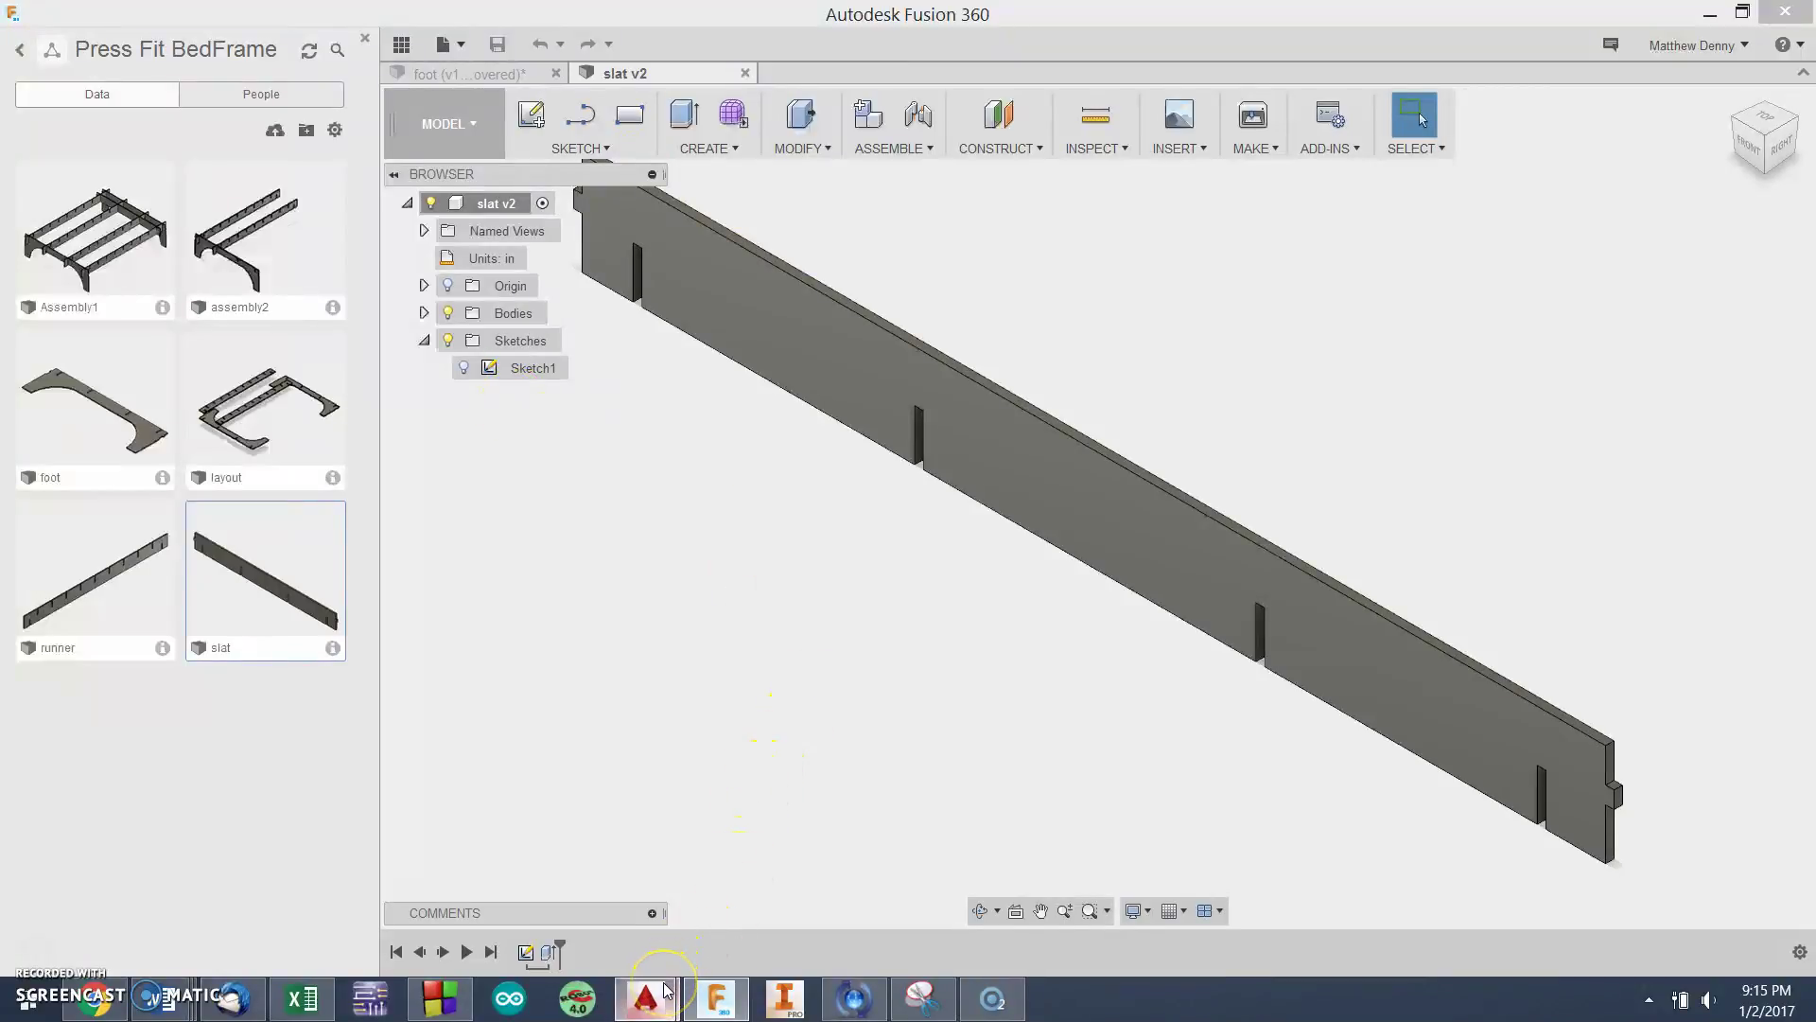
Step: Switch to AutoCAD, look over the clipboard options in footer.dxf and return to Drawing1.dwg
mouse_move(665, 991)
click(785, 889)
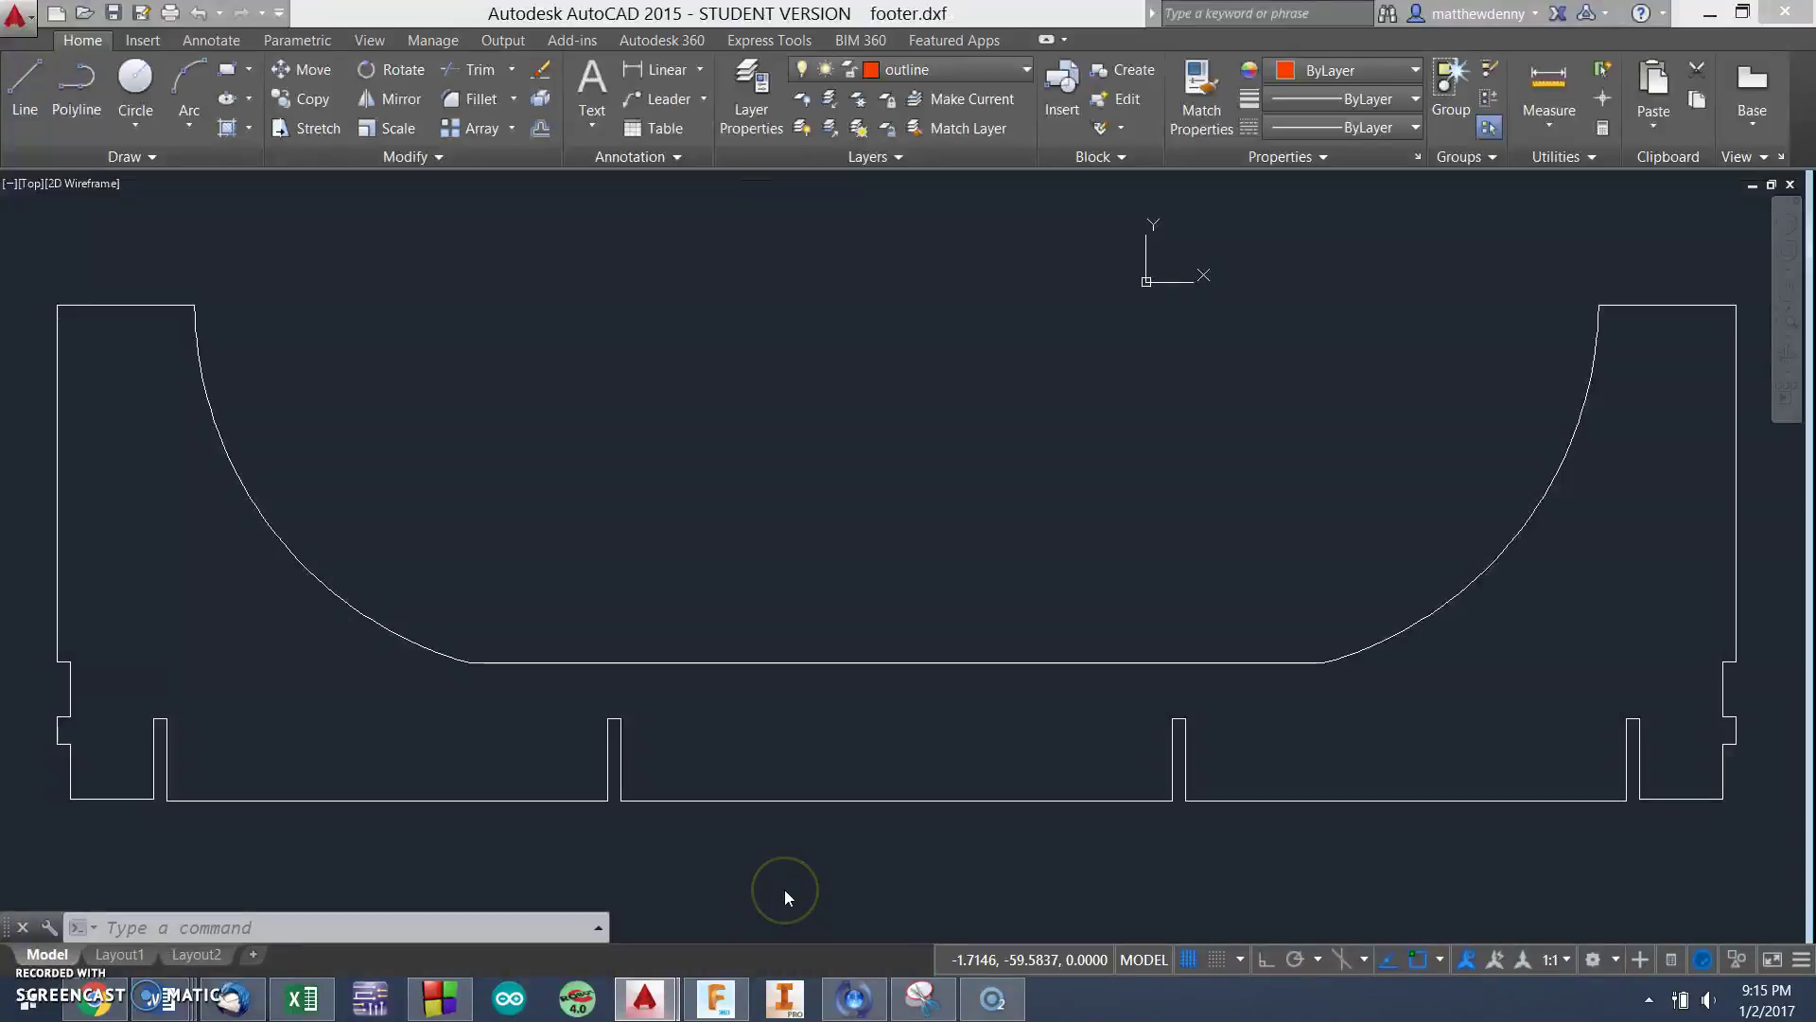
right_click(691, 454)
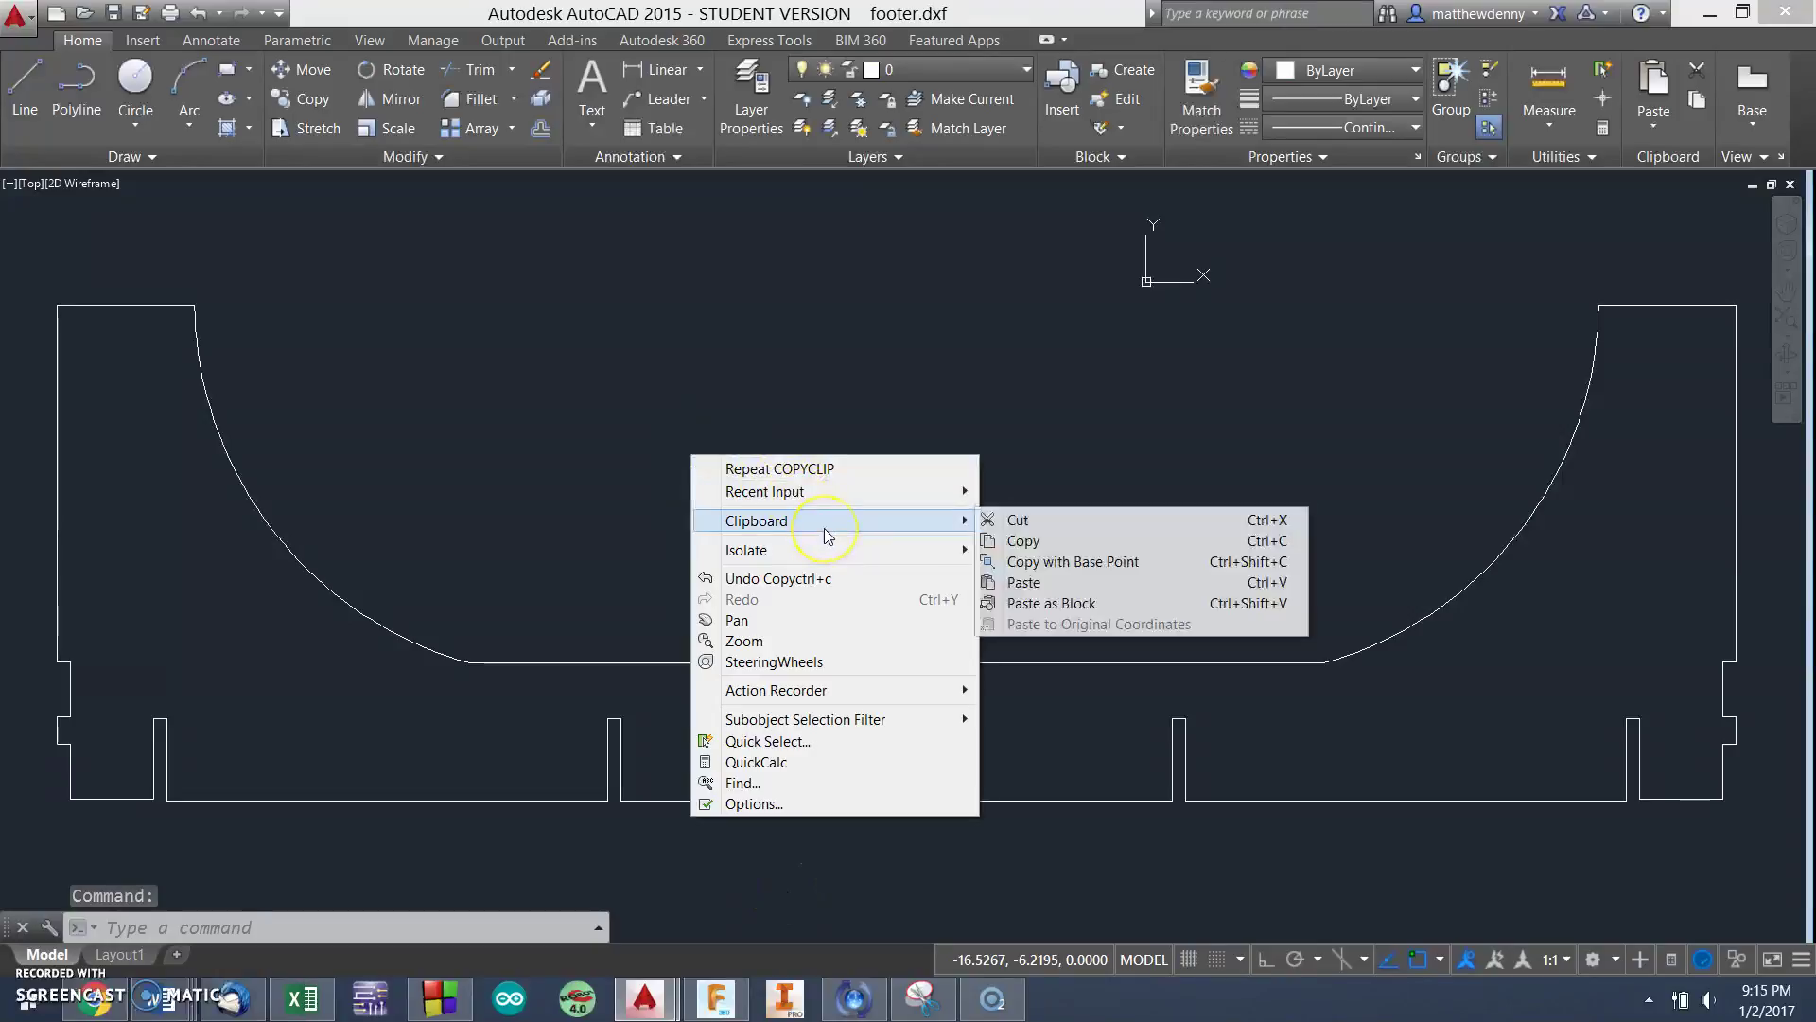
mouse_move(915, 526)
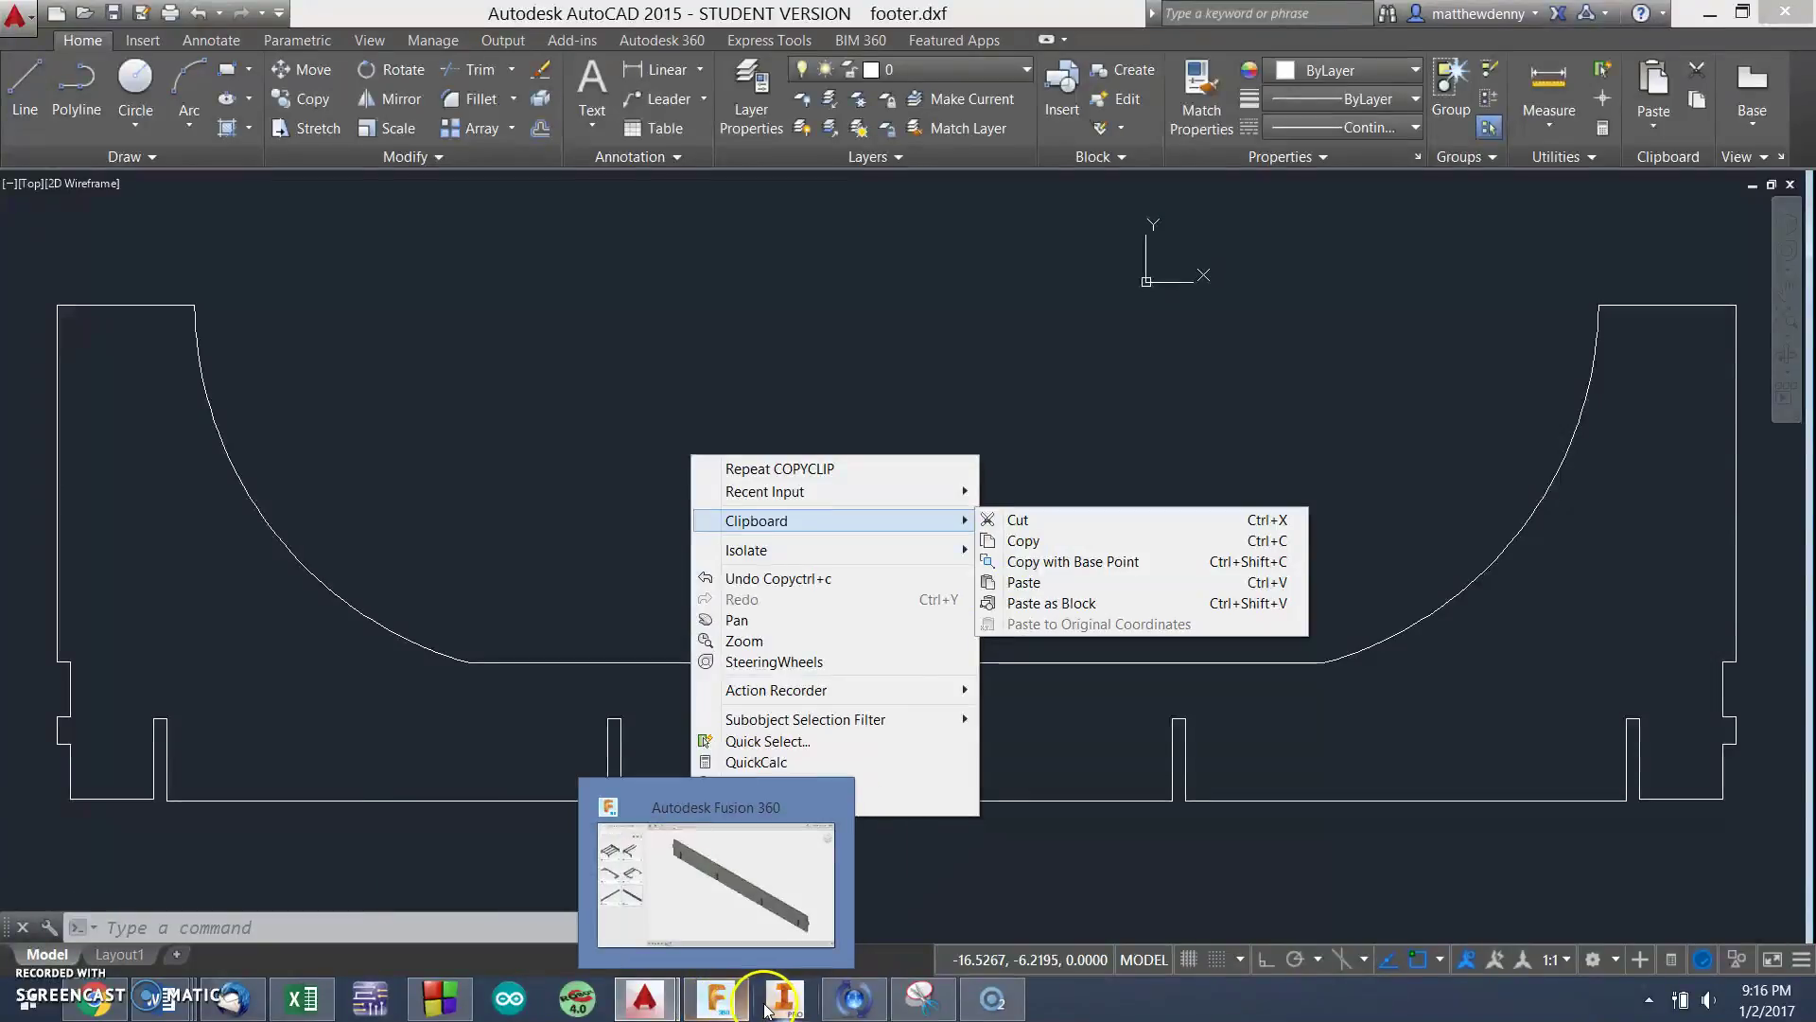
mouse_move(644, 998)
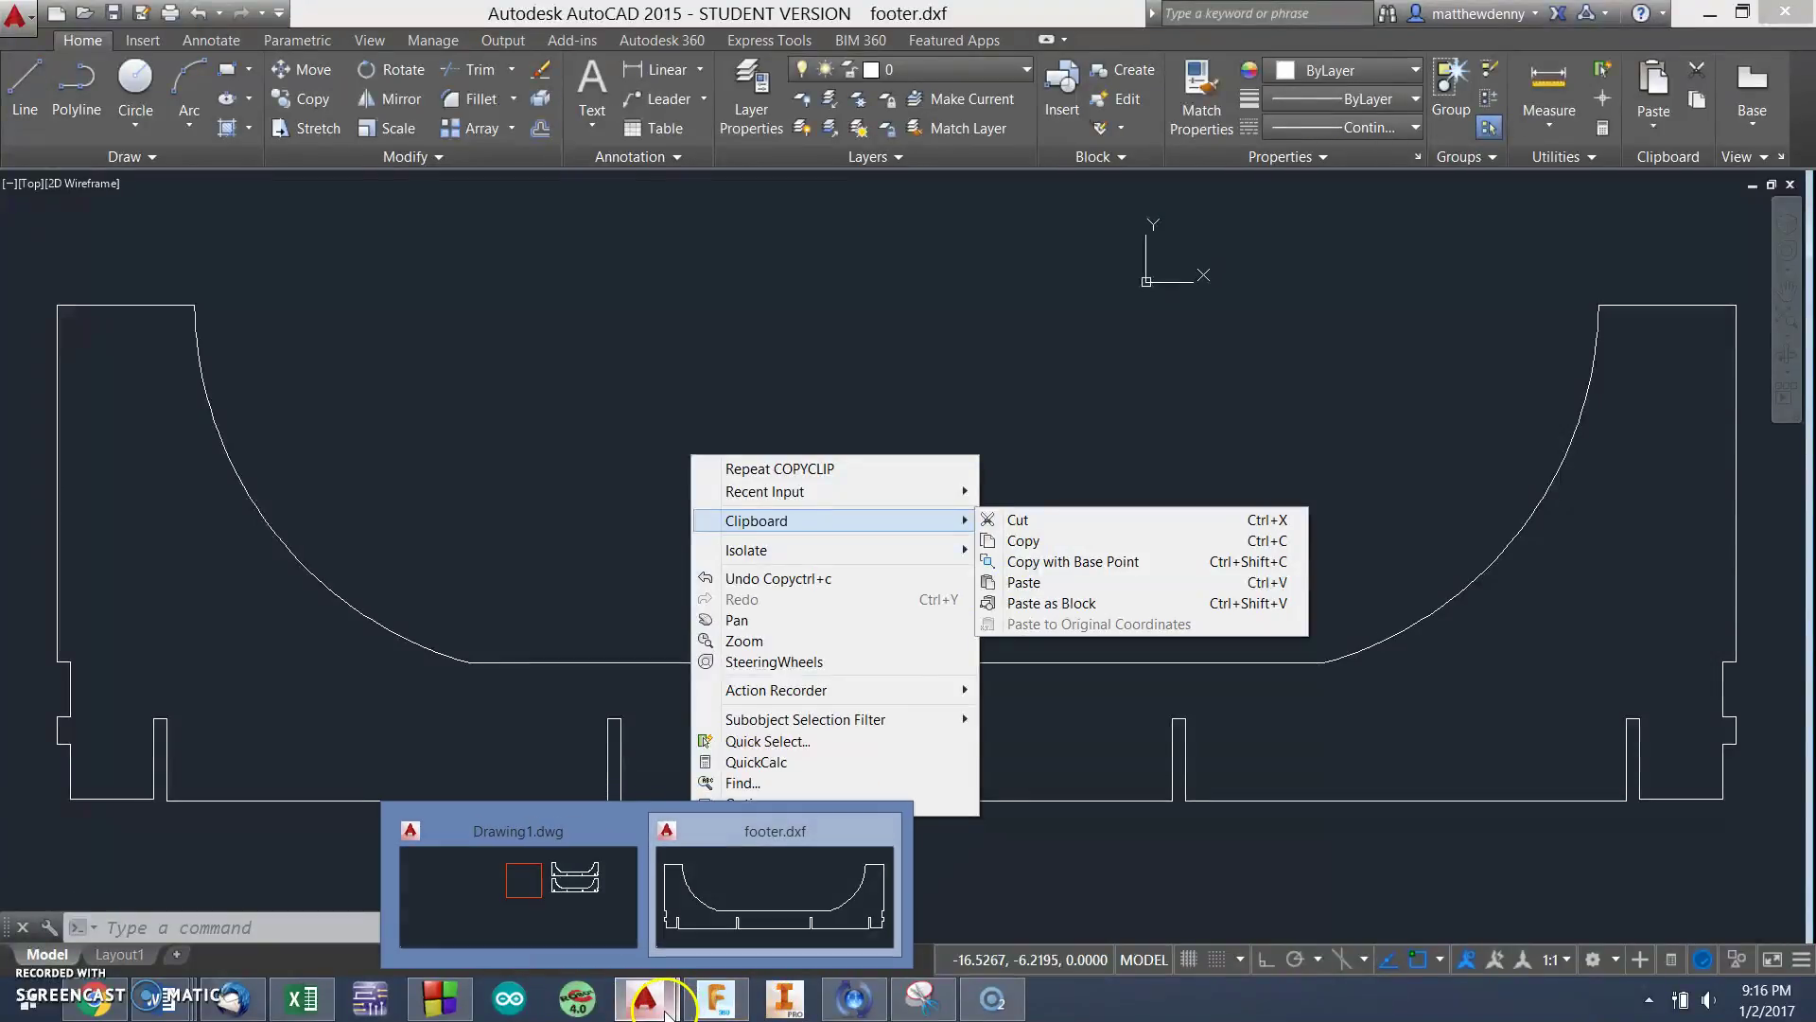
click(588, 915)
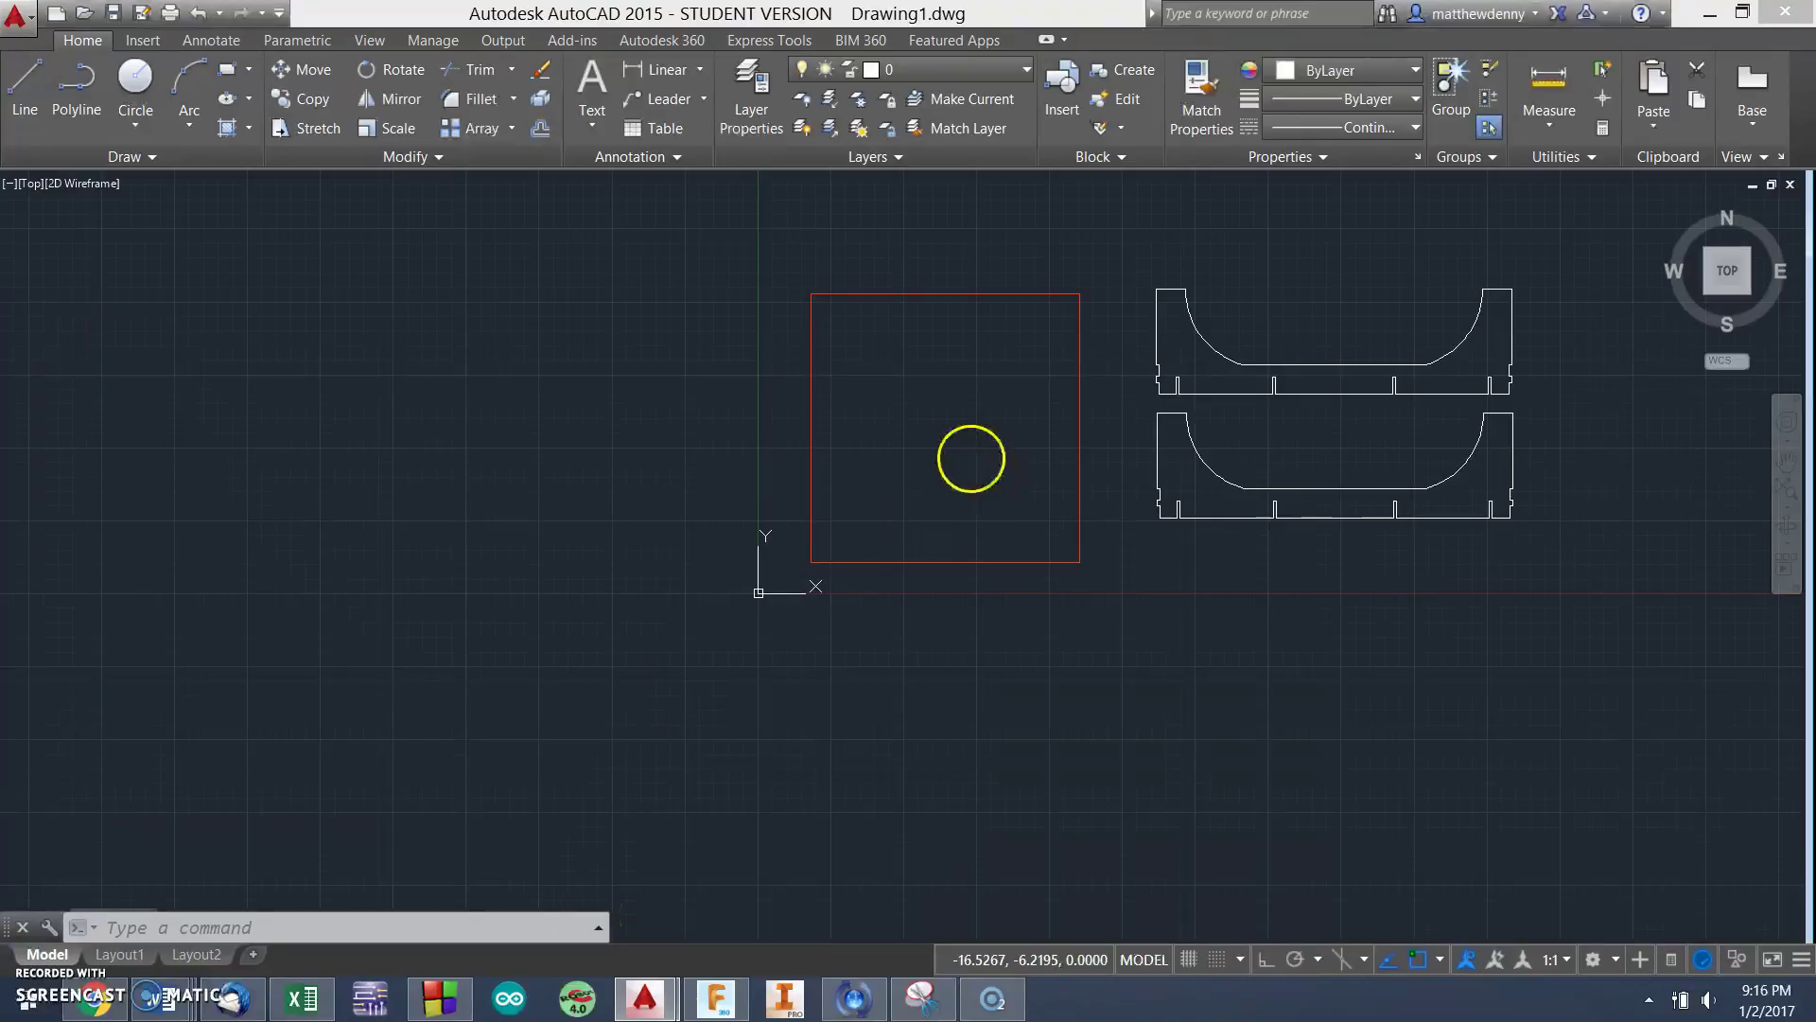